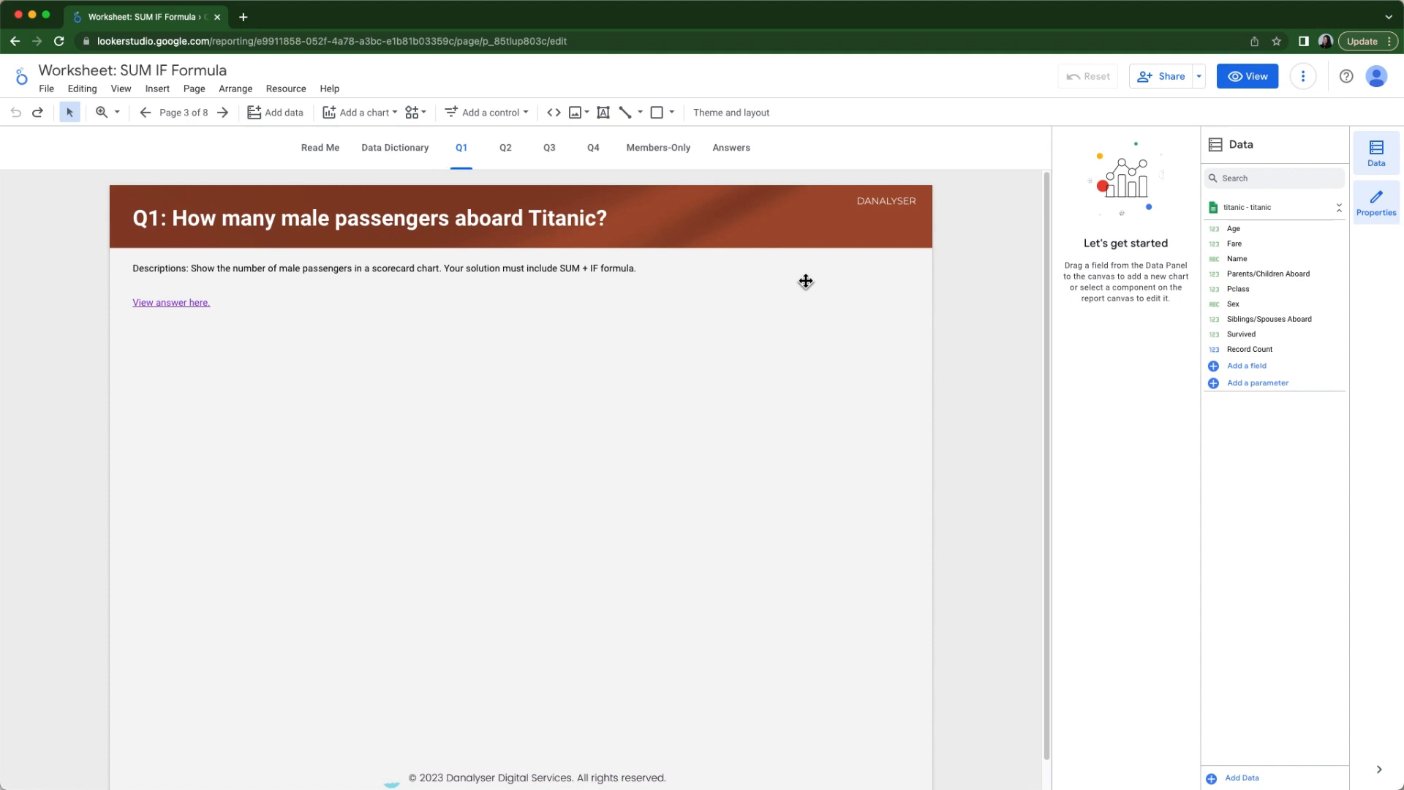
# Step: Create a calculated field named Q1 in the titanic data source and start its IF formula with the condition Sex = 'male'
pyautogui.click(511, 330)
pyautogui.click(1256, 372)
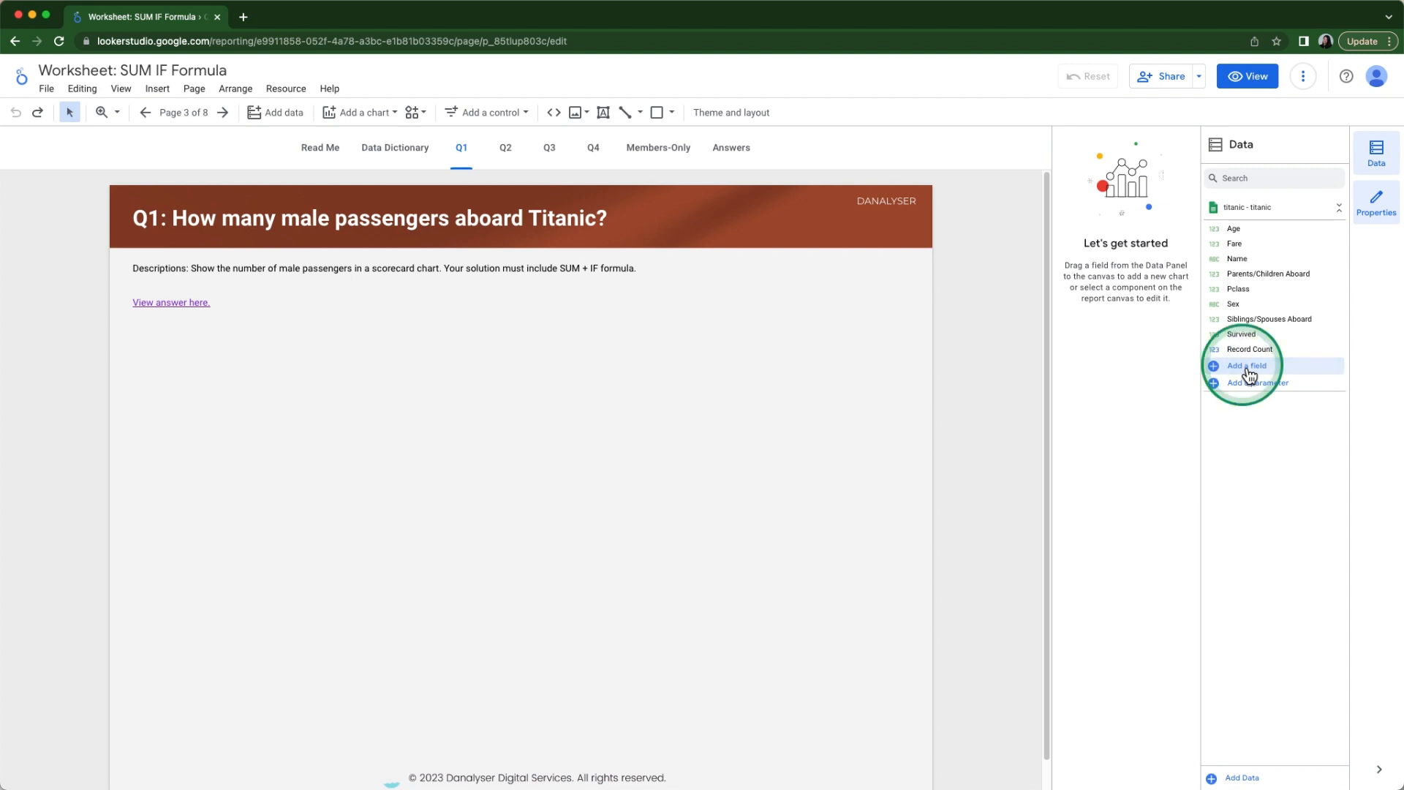
pyautogui.write('IF')
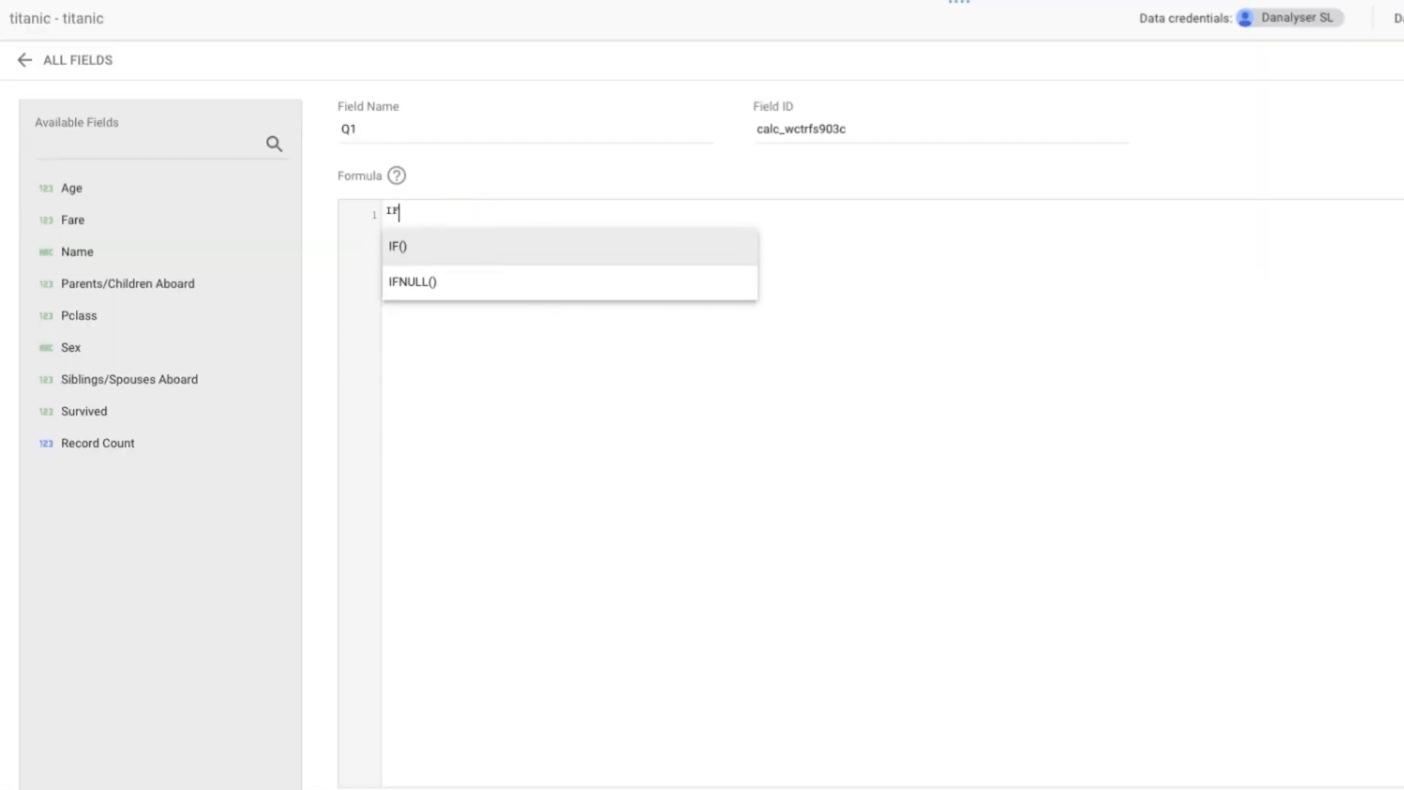
pyautogui.write('(se')
pyautogui.press('Return')
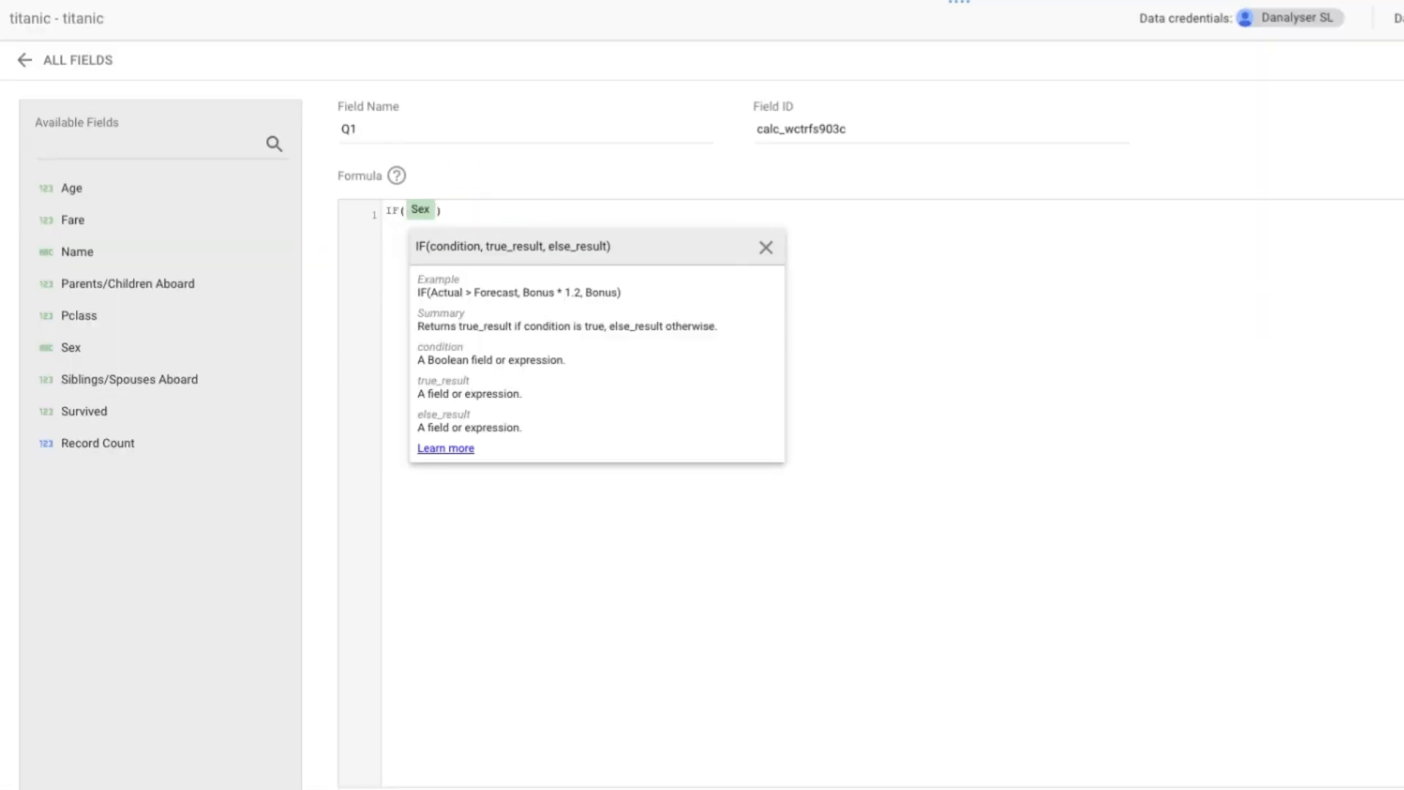
pyautogui.write("= '")
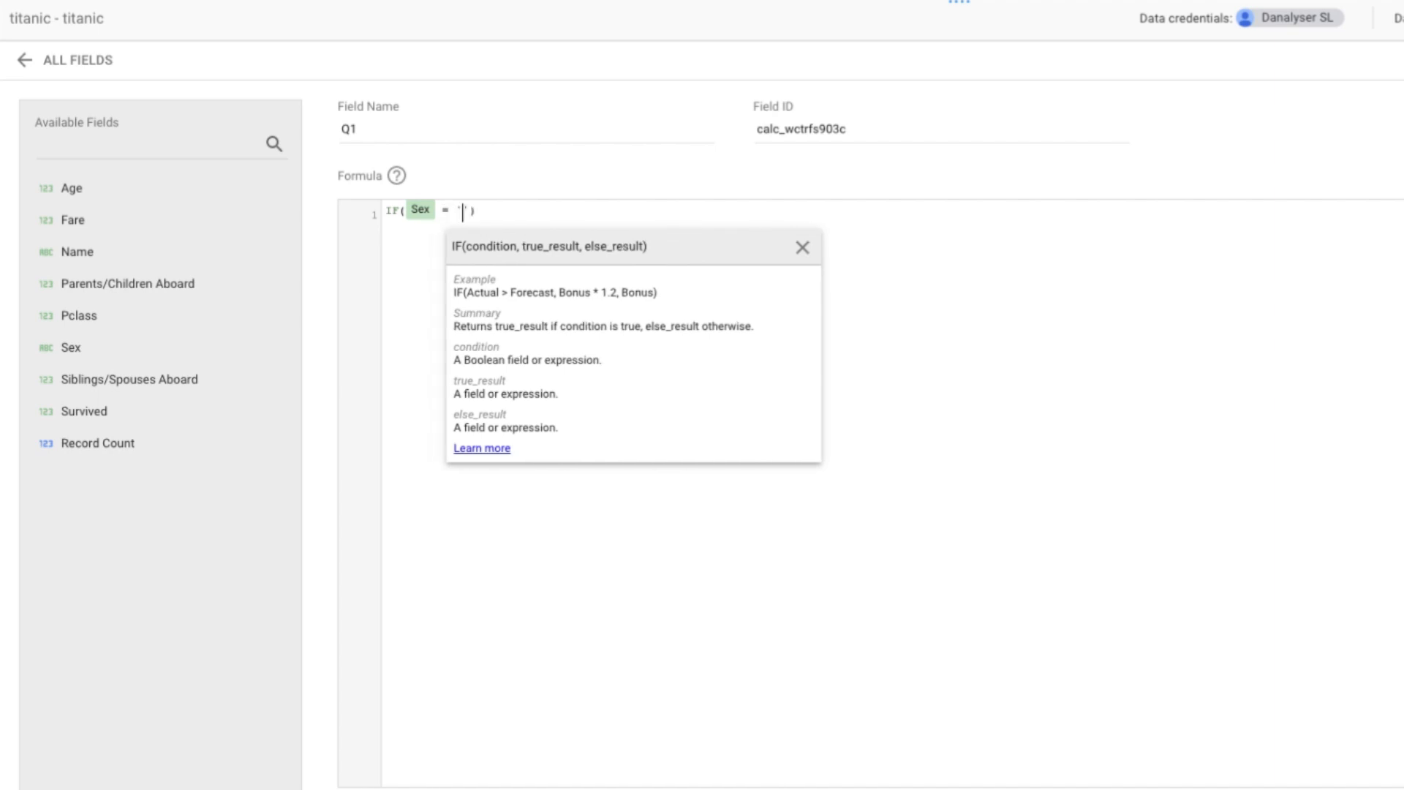
pyautogui.write('male')
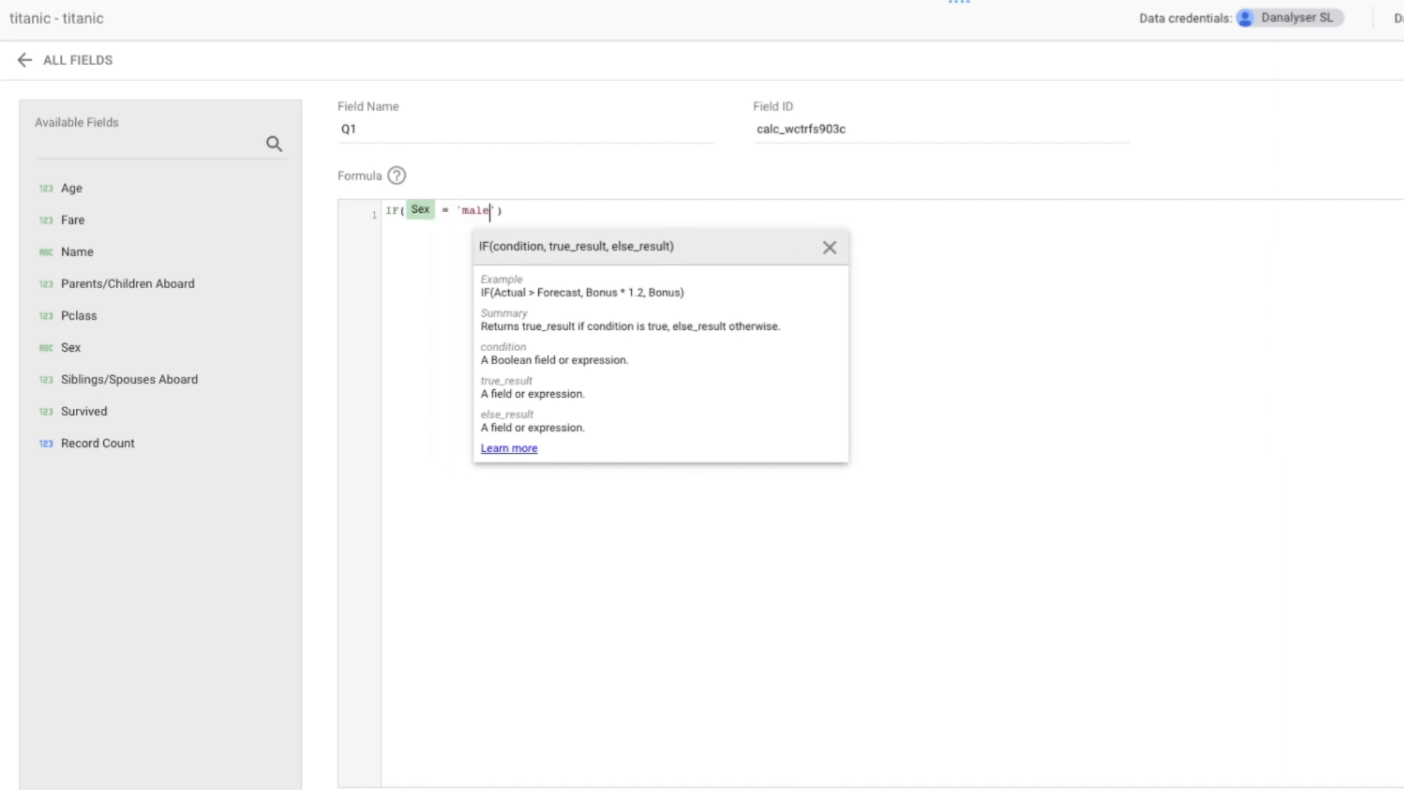
# Step: Complete the formula as IF(Sex = 'male', 1, 0), save the Q1 field and return to the report
pyautogui.click(467, 212)
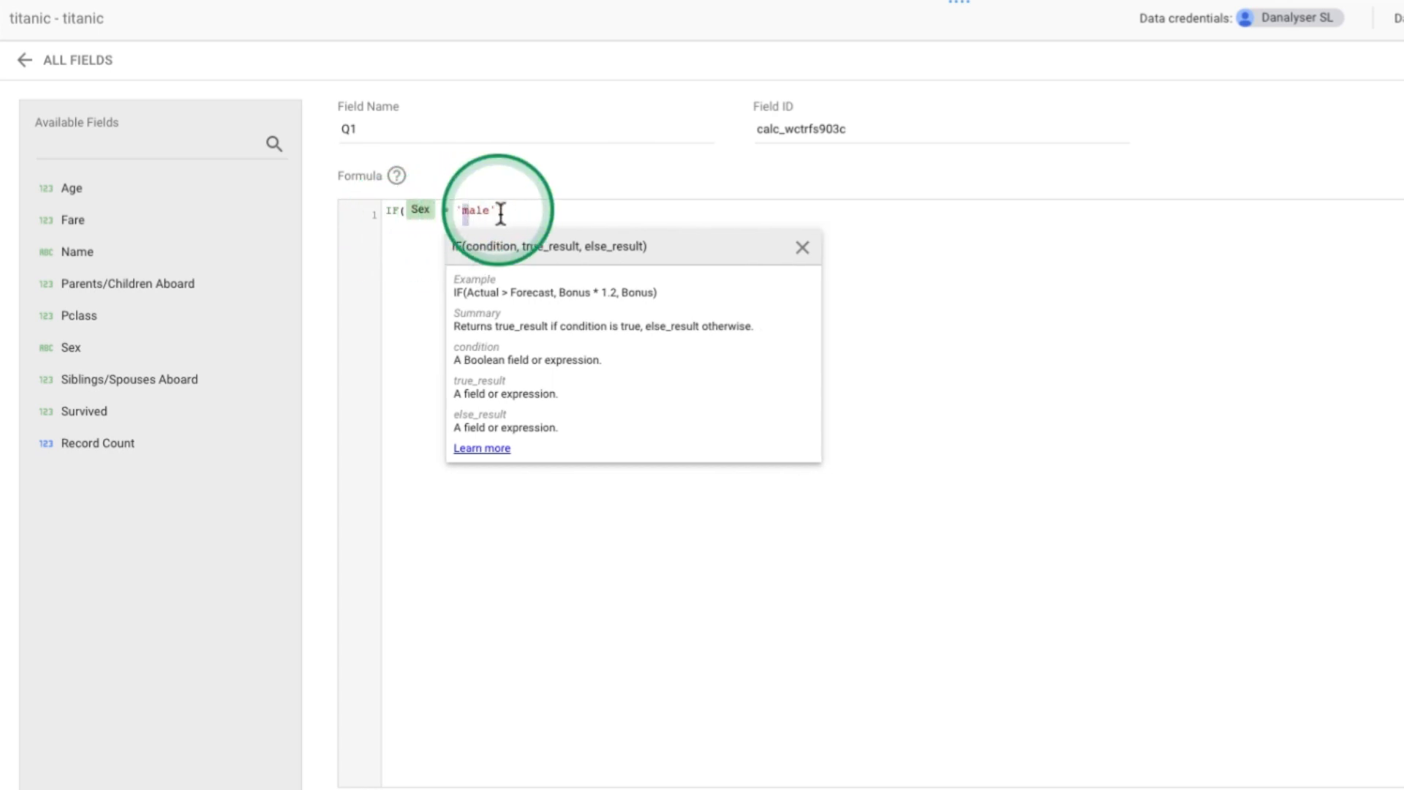
pyautogui.moveTo(493, 213); pyautogui.dragTo(470, 215)
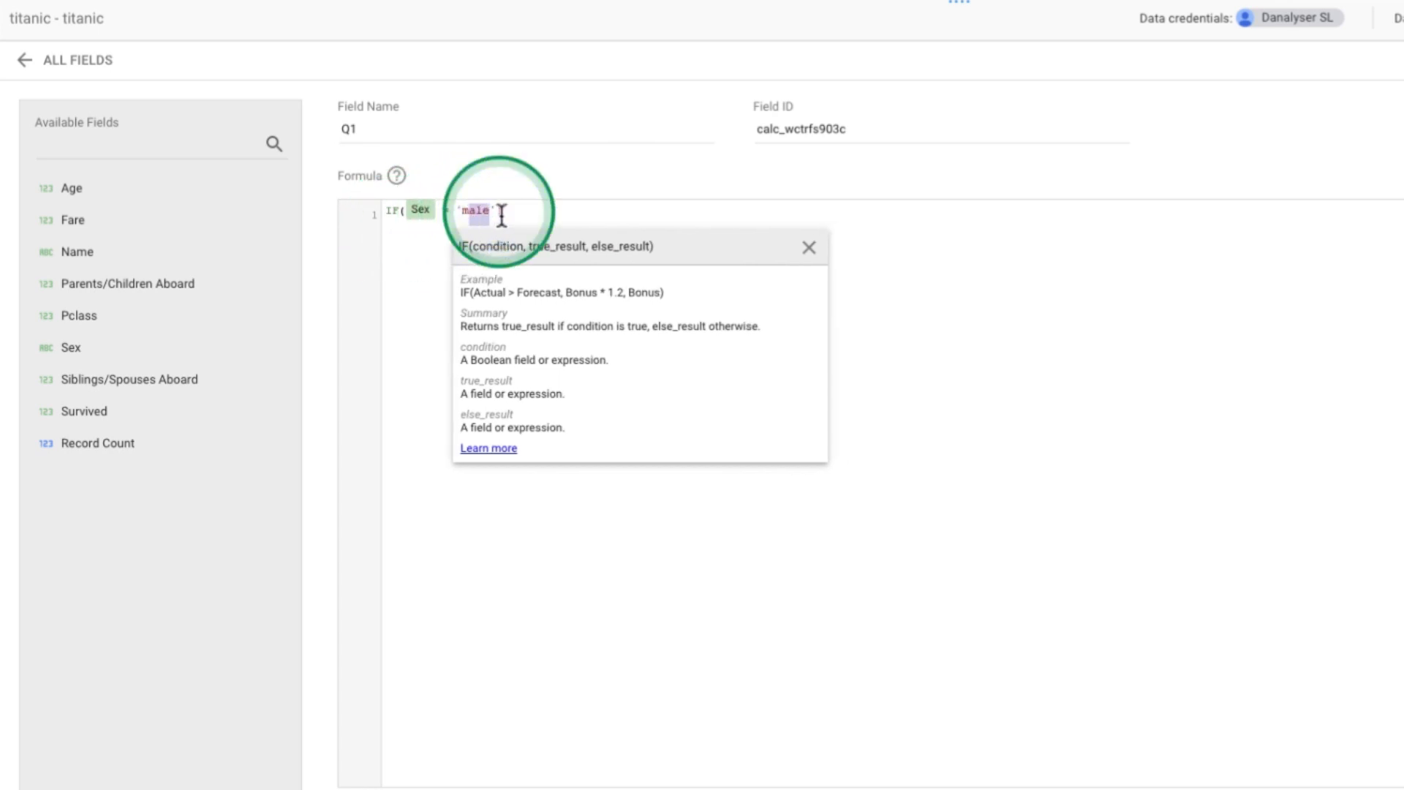
pyautogui.click(502, 214)
pyautogui.write(', ')
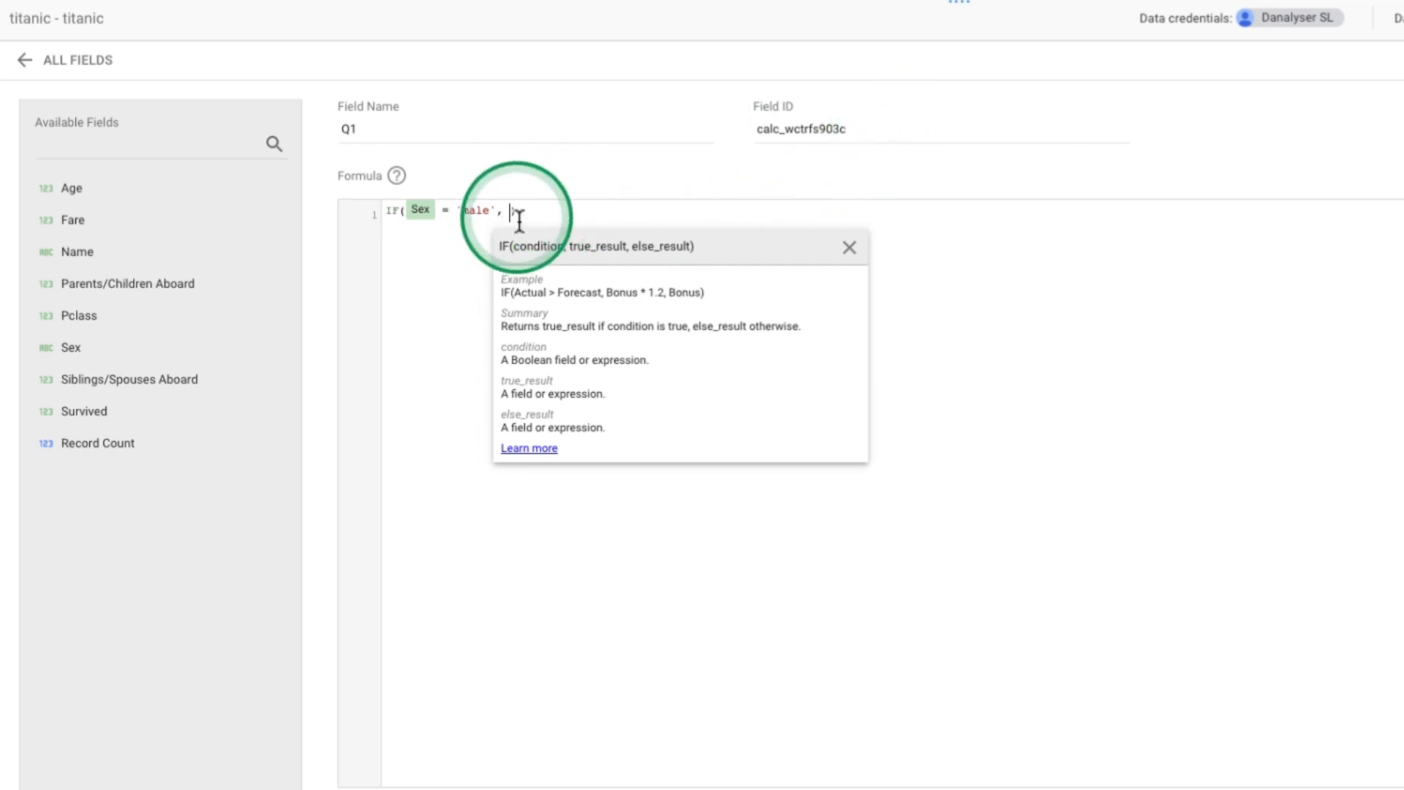
pyautogui.write('1, 0')
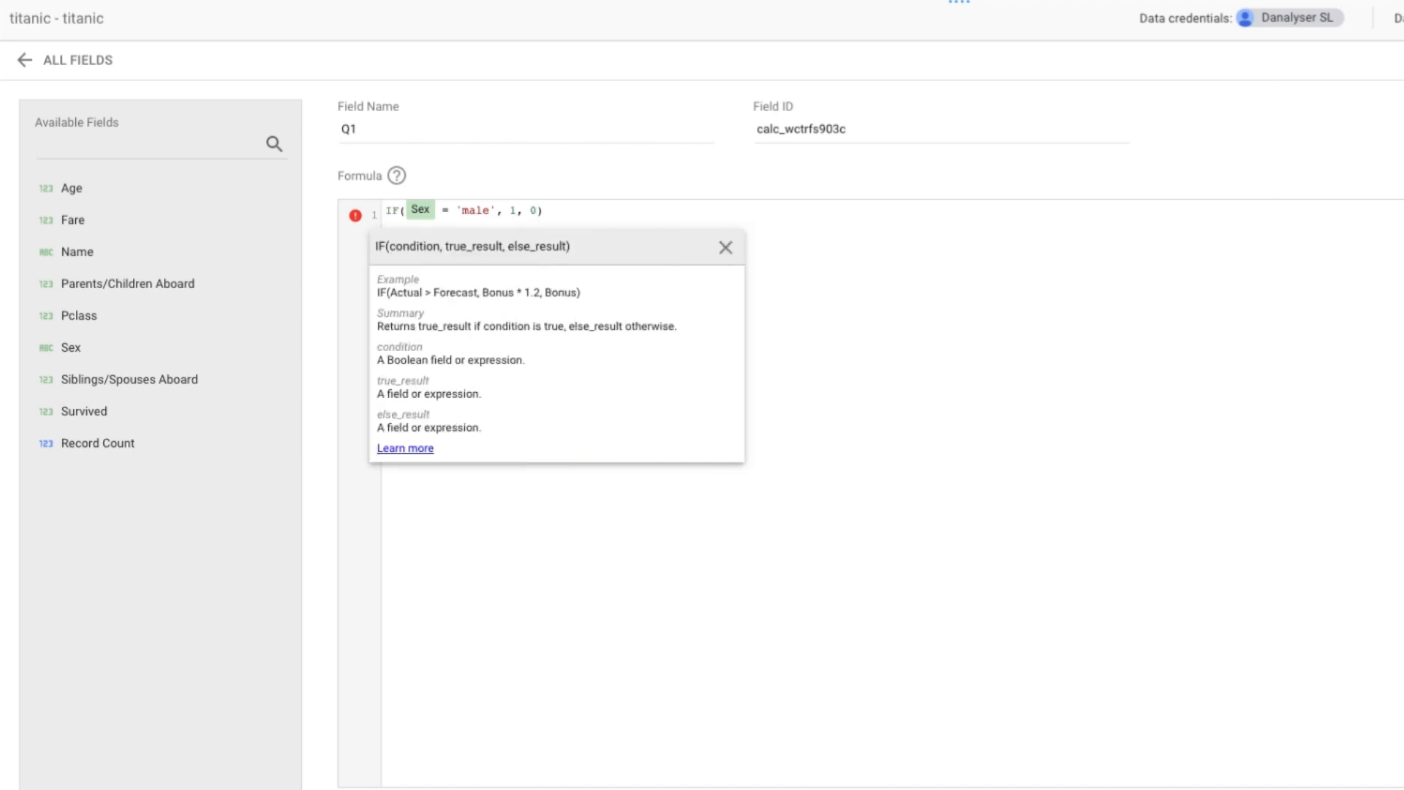
pyautogui.click(642, 221)
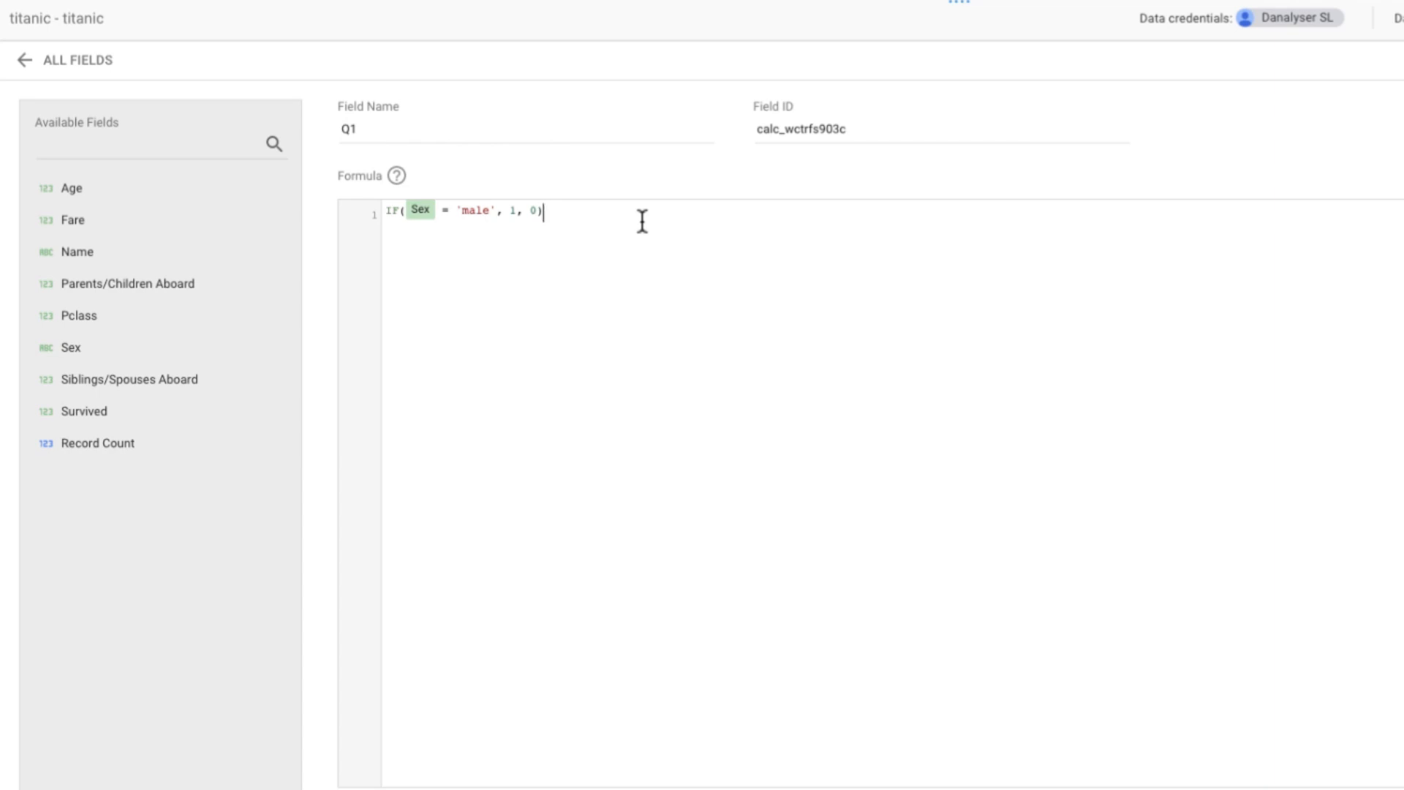
pyautogui.moveTo(633, 210); pyautogui.dragTo(370, 173)
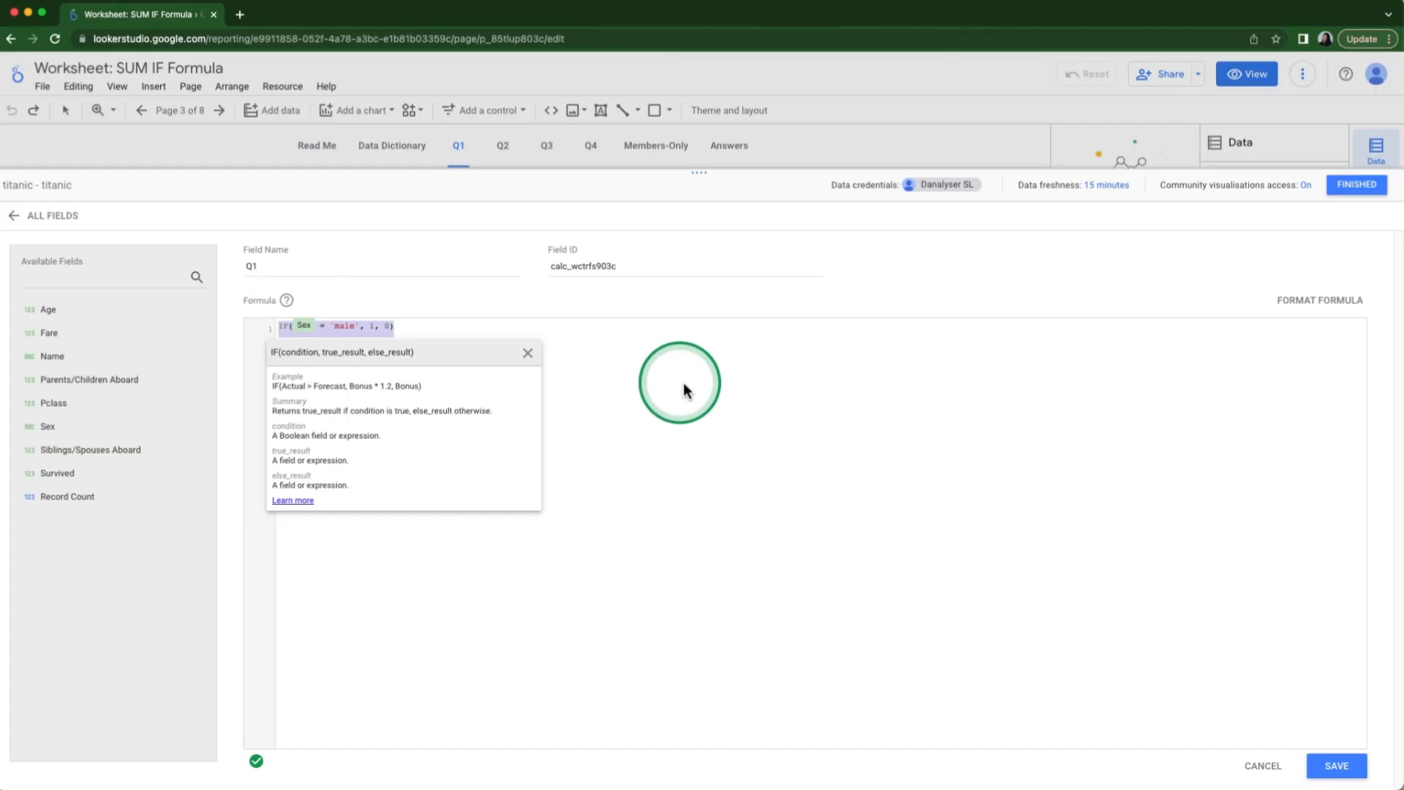
pyautogui.click(944, 289)
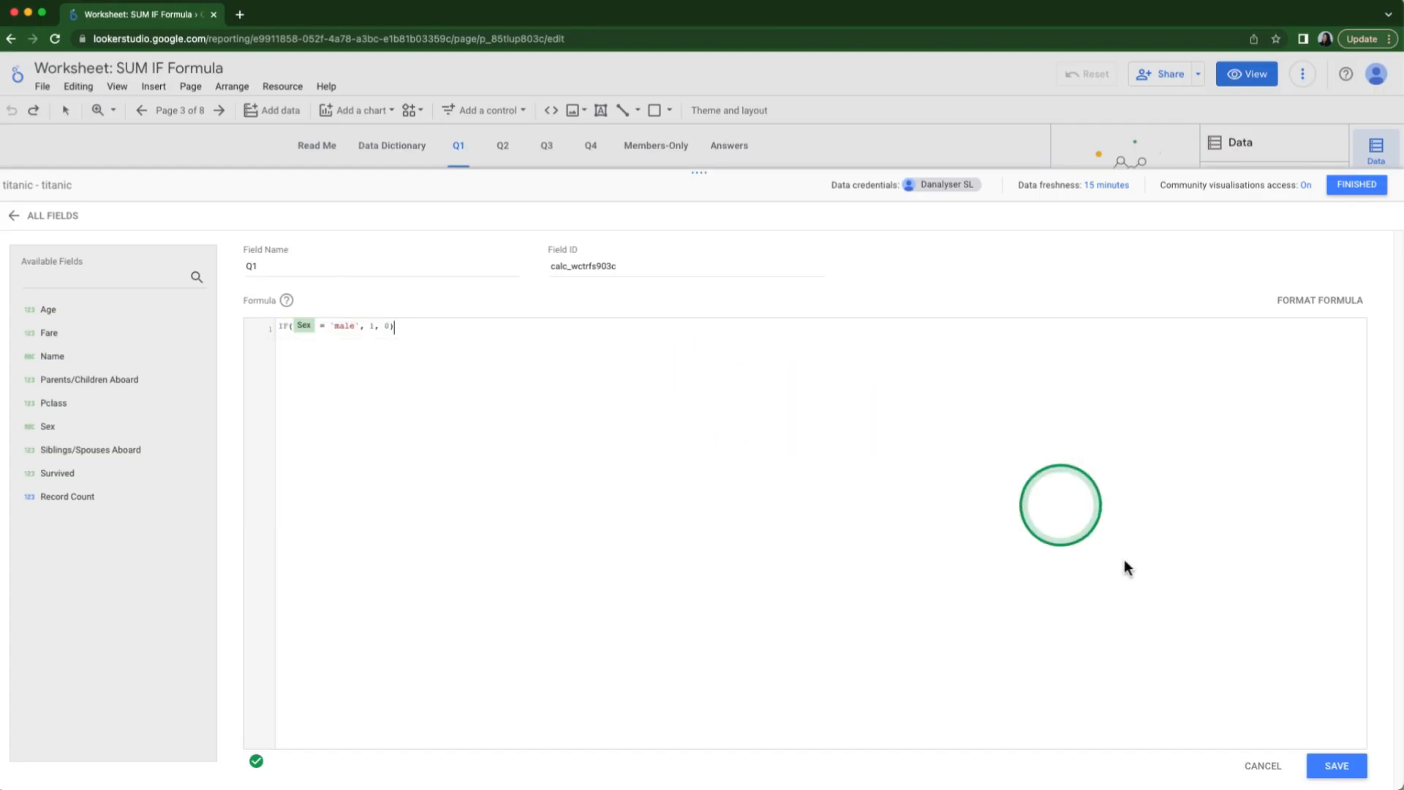
pyautogui.click(1336, 766)
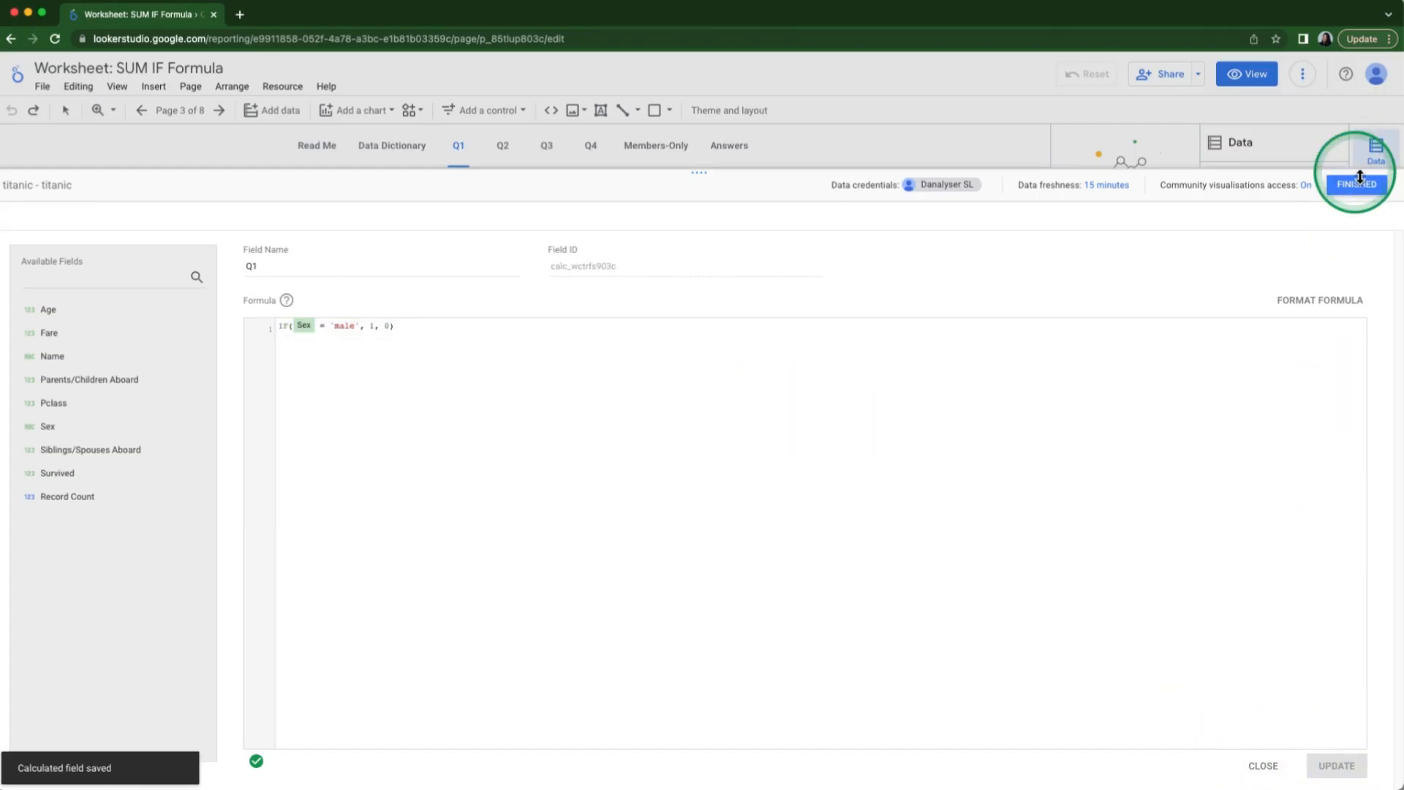
pyautogui.click(1357, 184)
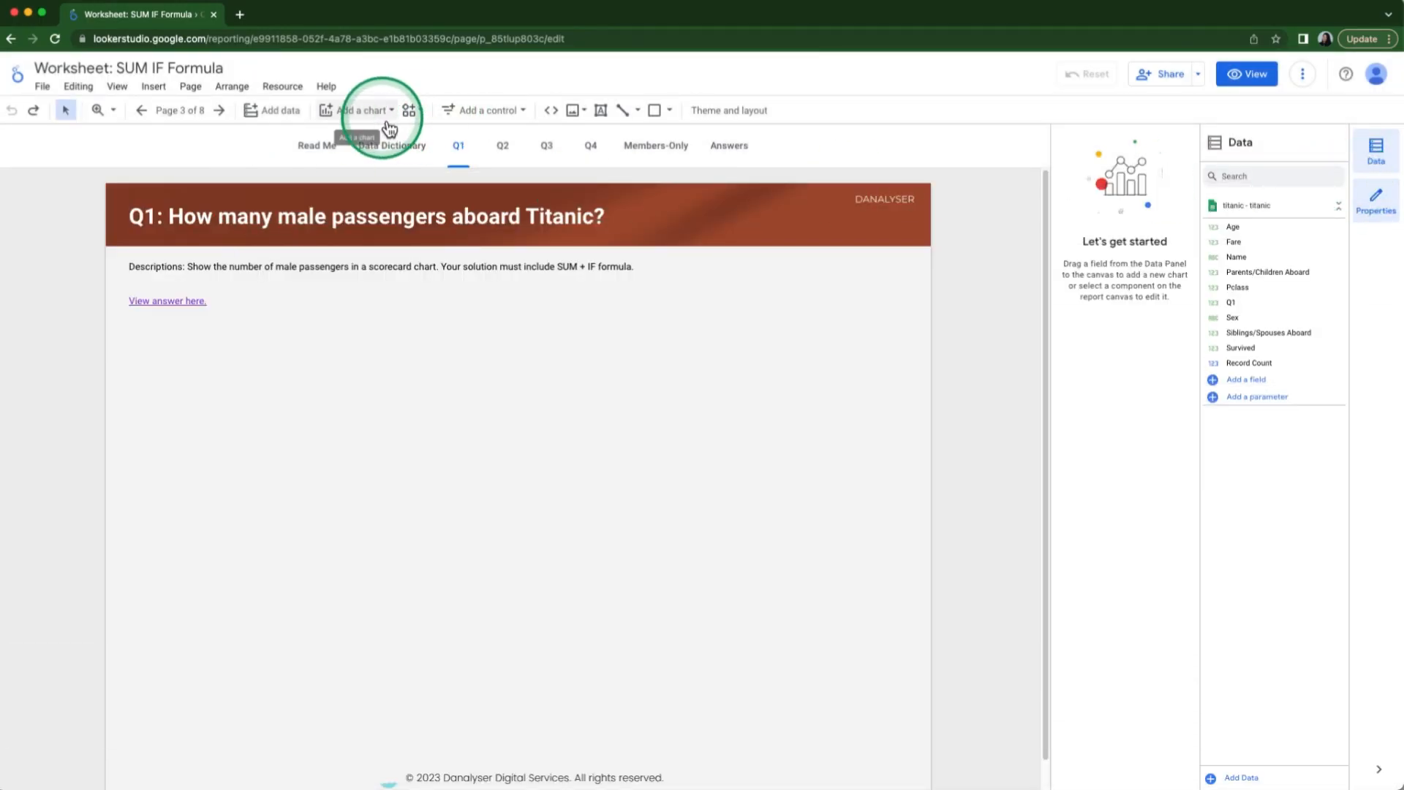
# Step: Insert a table chart on the Q1 page below the answer link
pyautogui.click(386, 116)
pyautogui.click(340, 150)
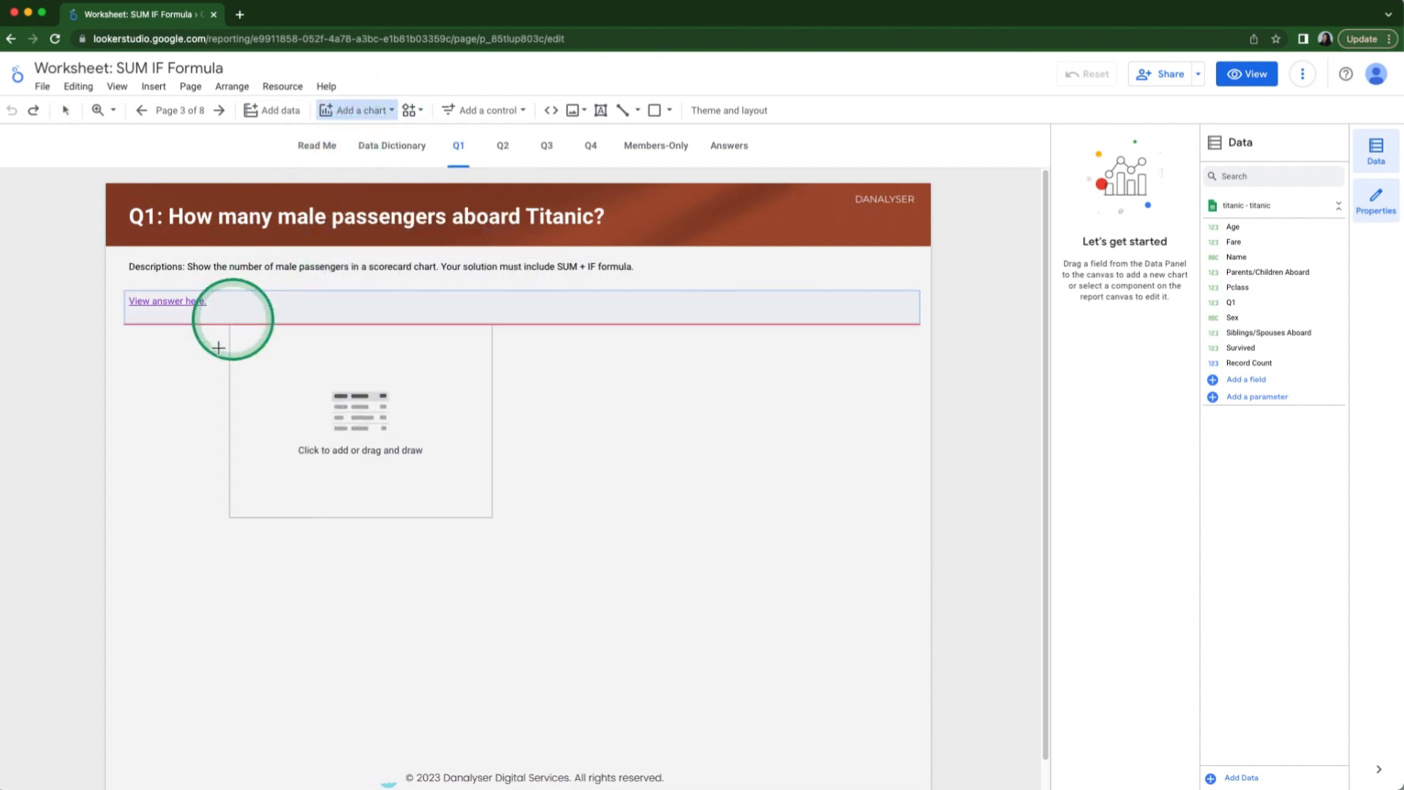
pyautogui.click(139, 346)
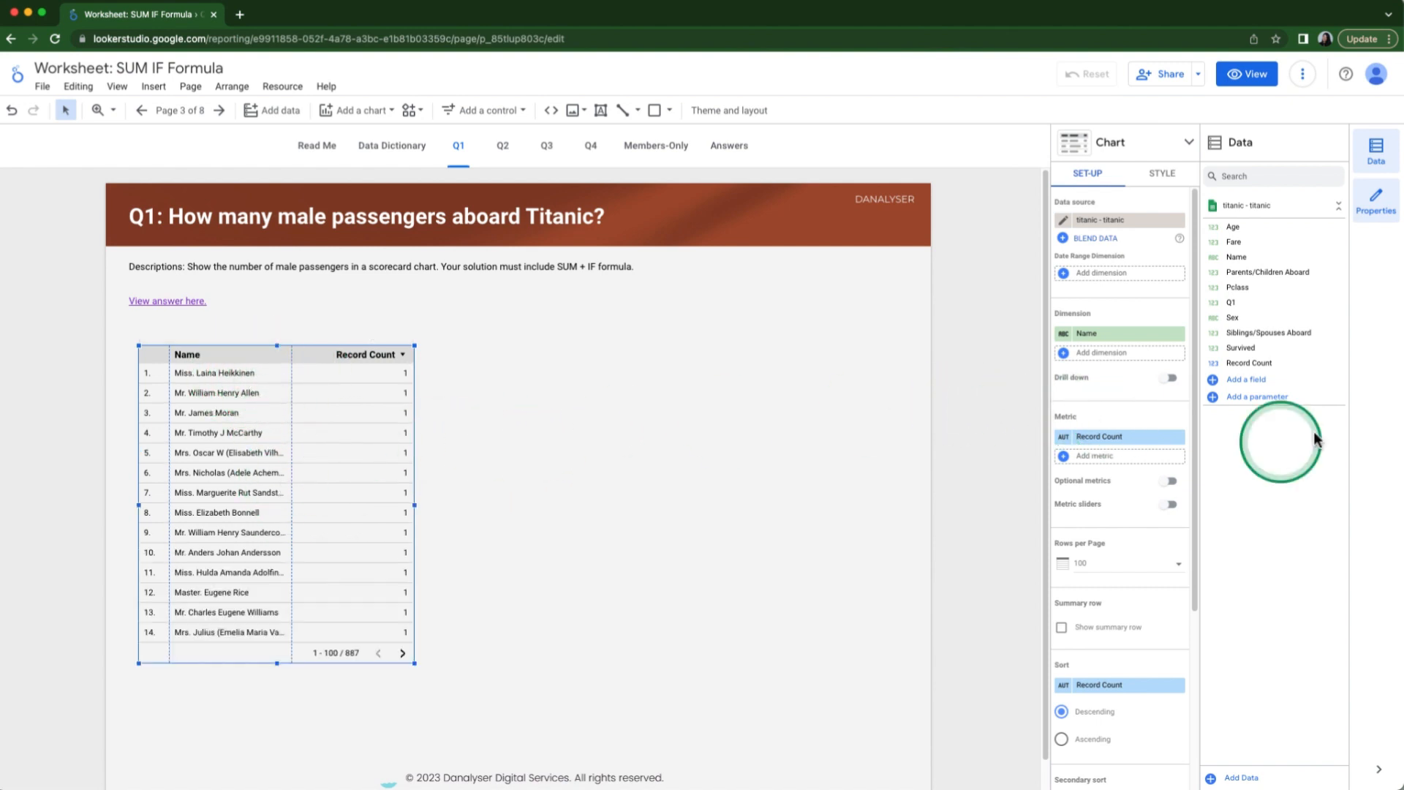
# Step: Add Q1 and Sex as table dimensions, ordered Name, Sex, Q1, and adjust the column widths
pyautogui.moveTo(1236, 302); pyautogui.dragTo(1107, 349)
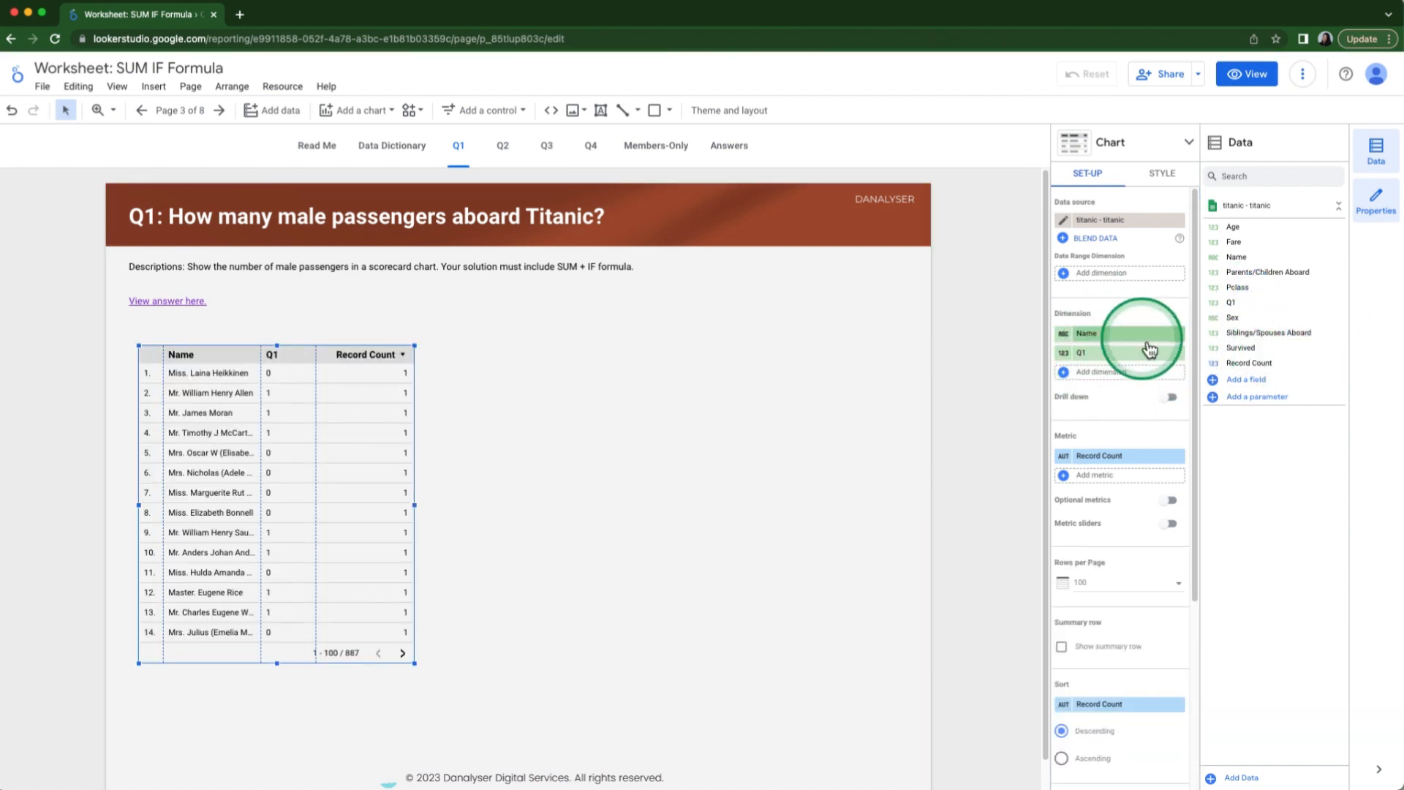
pyautogui.moveTo(316, 376); pyautogui.dragTo(338, 381)
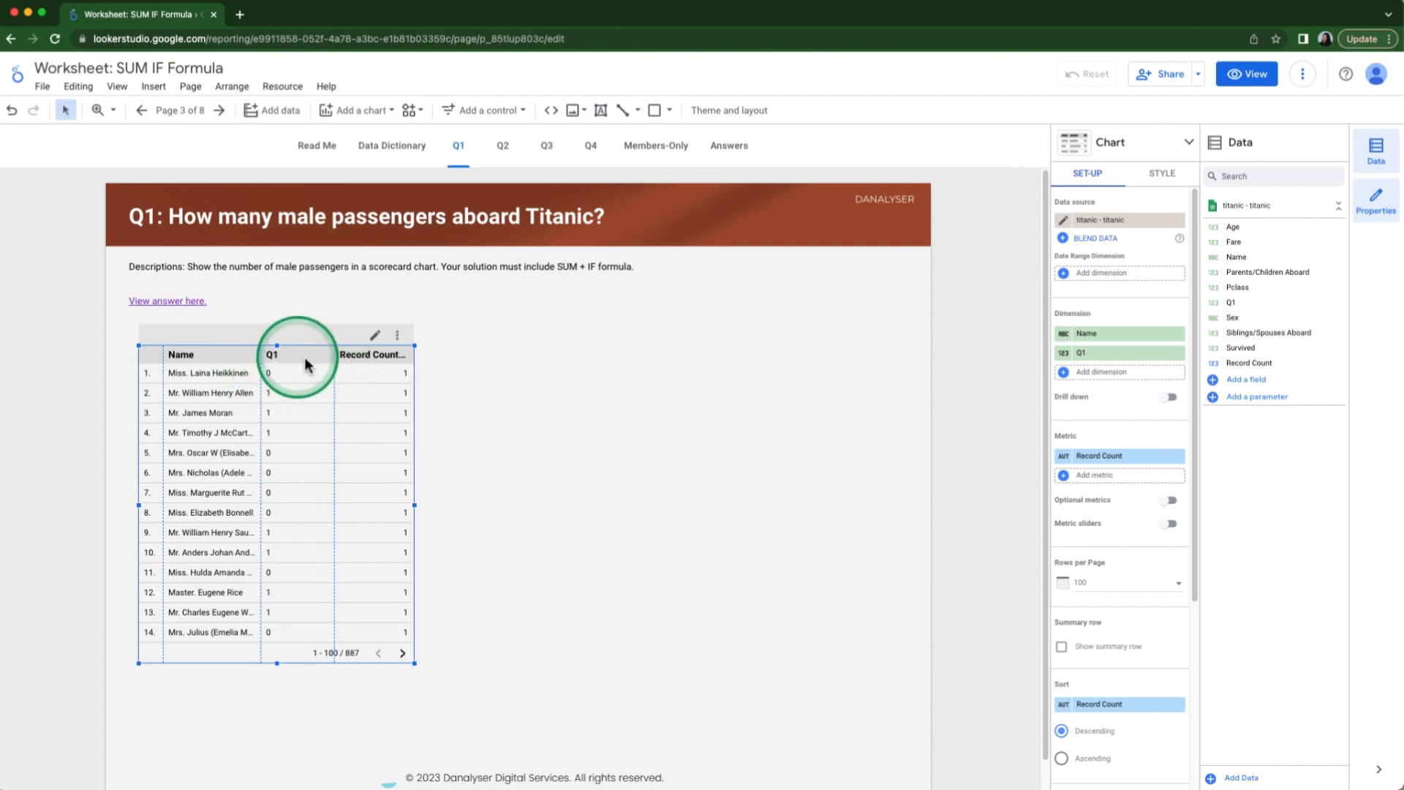
pyautogui.click(303, 361)
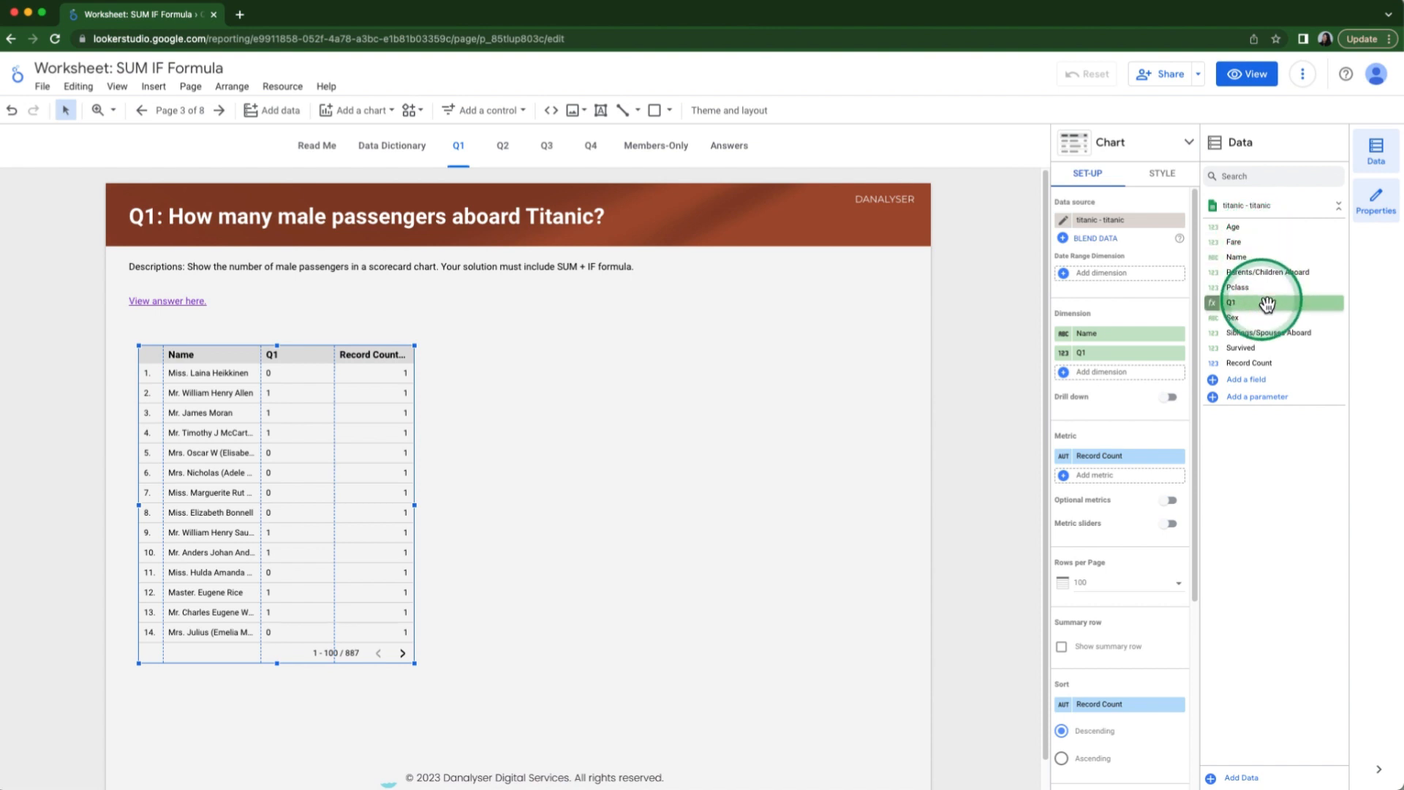
pyautogui.moveTo(1249, 317); pyautogui.dragTo(1119, 348)
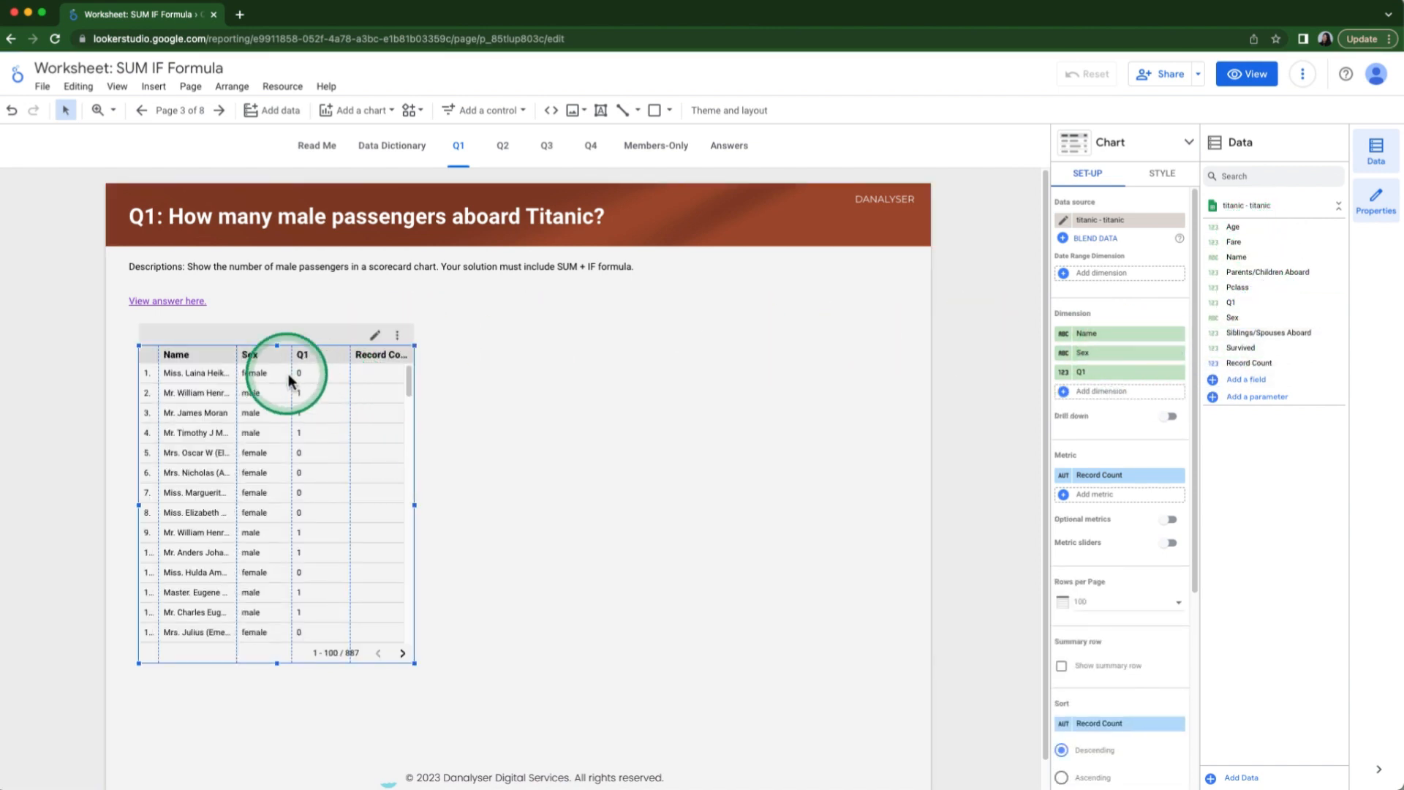
pyautogui.moveTo(294, 375); pyautogui.dragTo(302, 375)
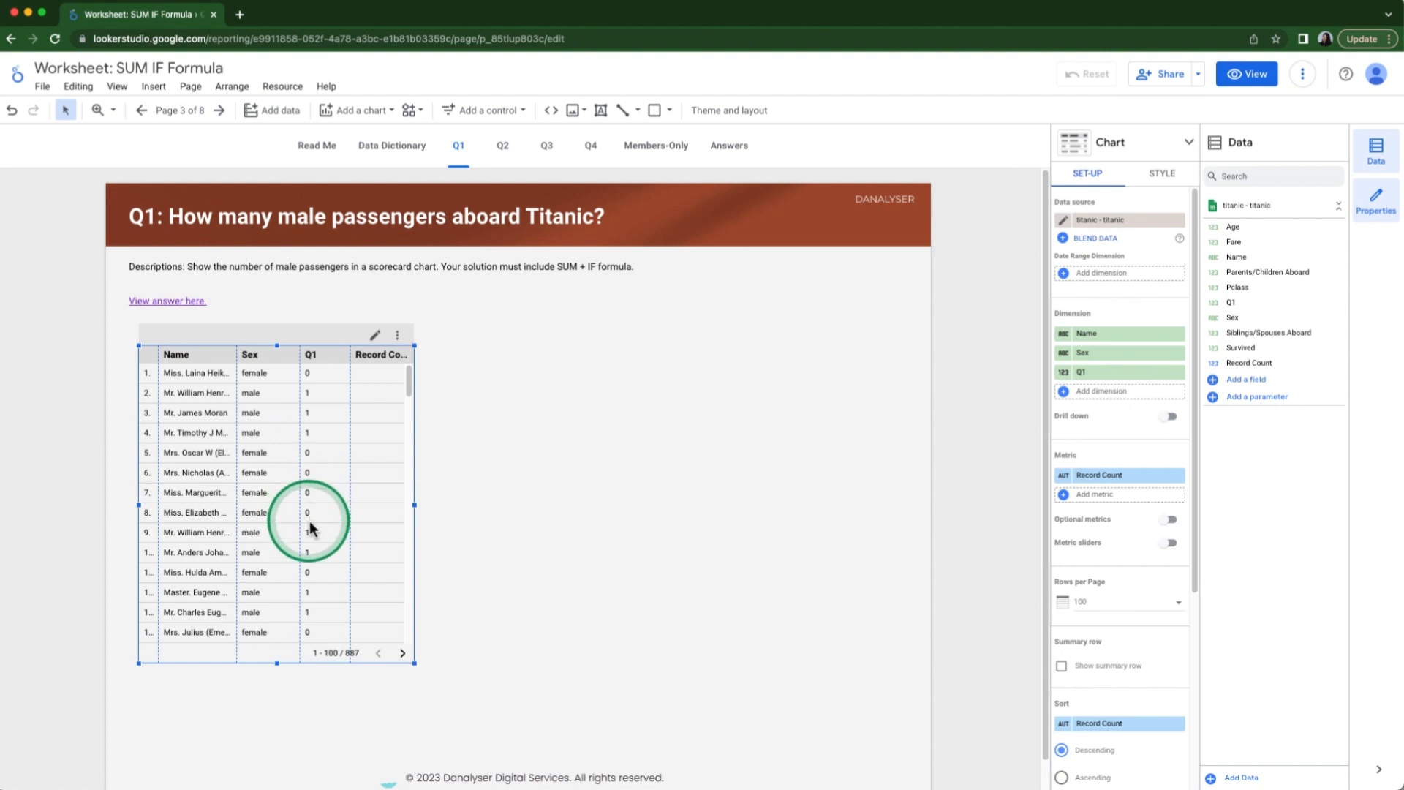
# Step: Show the table's summary row and use Q1 as its metric instead of Record Count
pyautogui.scroll(-5, 313, 541)
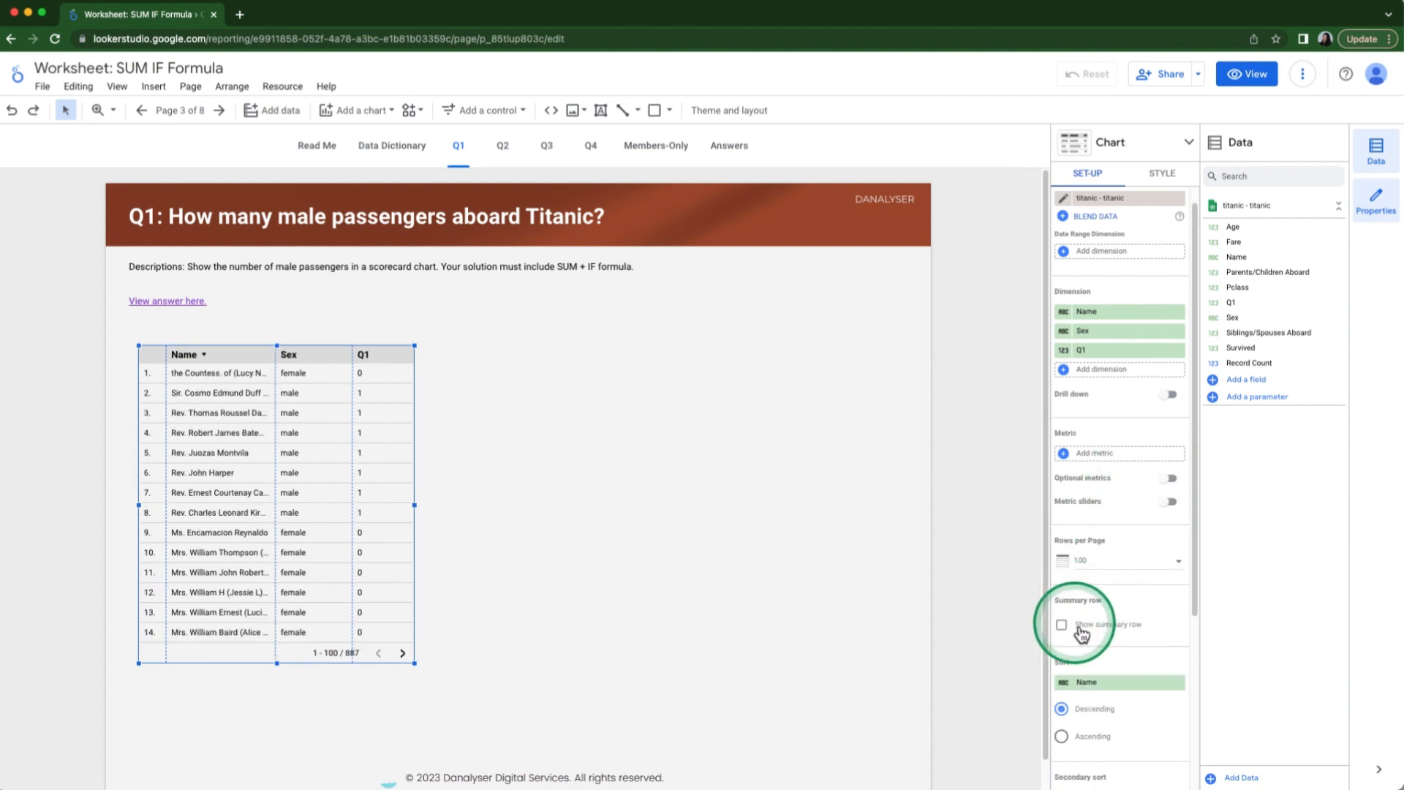
pyautogui.click(1063, 624)
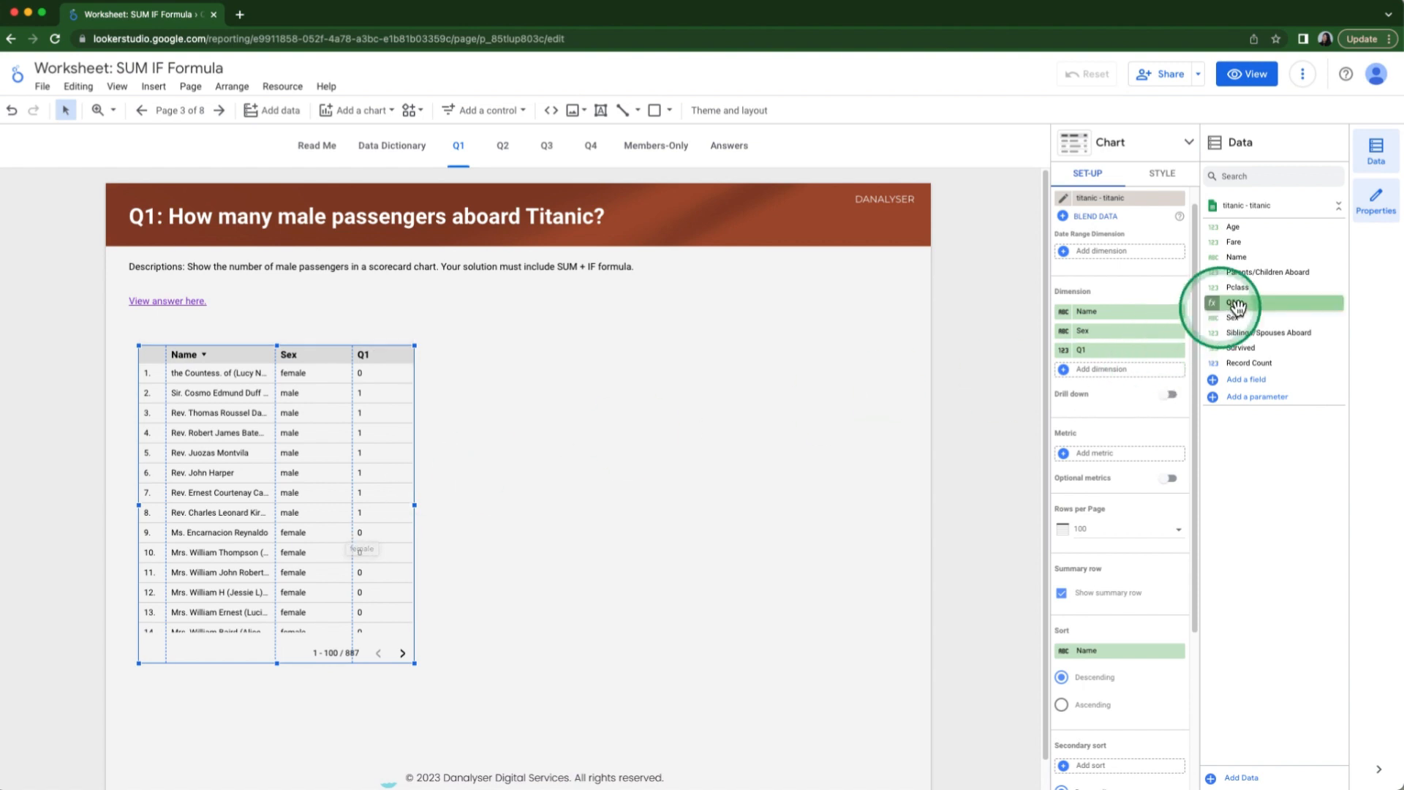
pyautogui.moveTo(1241, 306); pyautogui.dragTo(1095, 453)
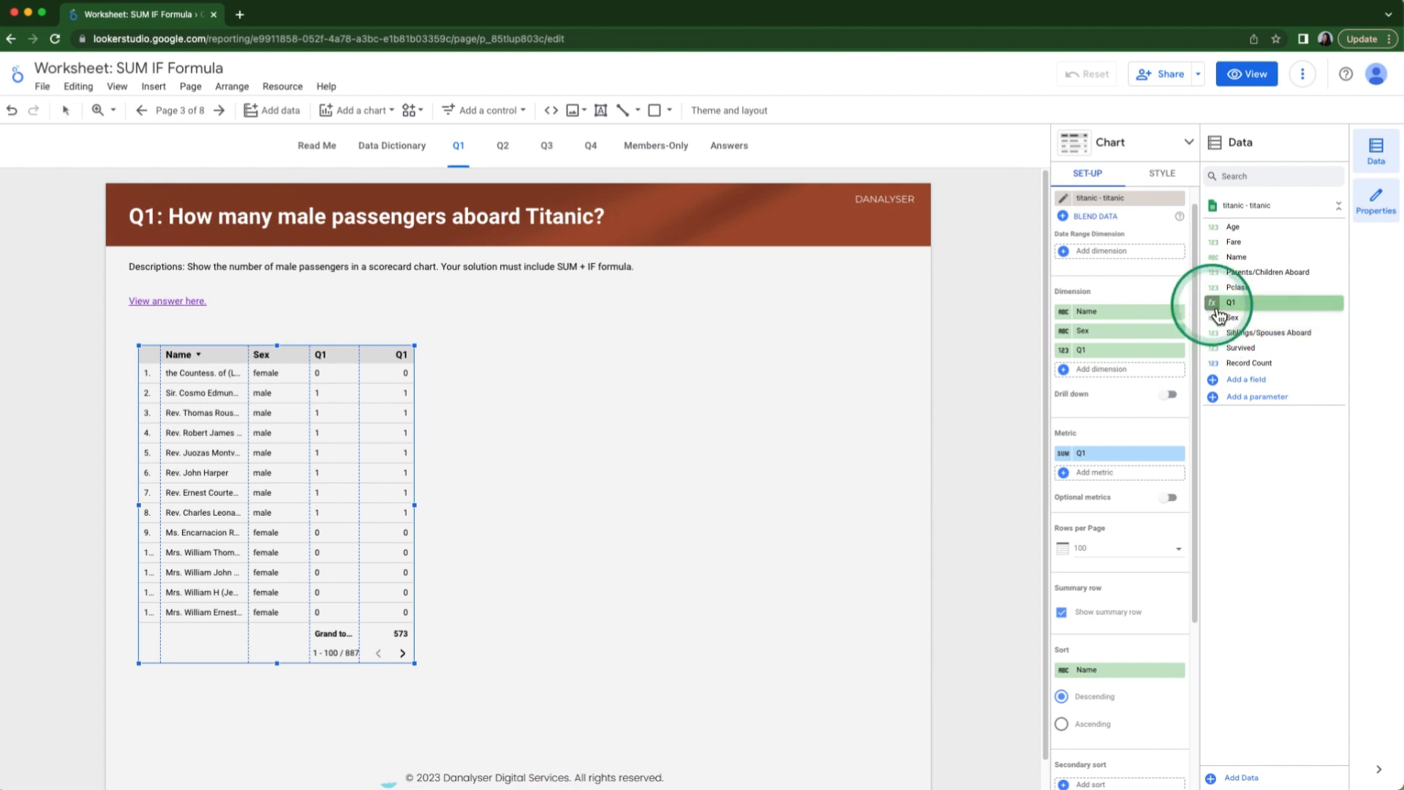
# Step: Edit the Q1 field's formula to SUM(IF(Sex = 'male', 1, 0)), update it and return to the report
pyautogui.click(1216, 311)
pyautogui.click(359, 555)
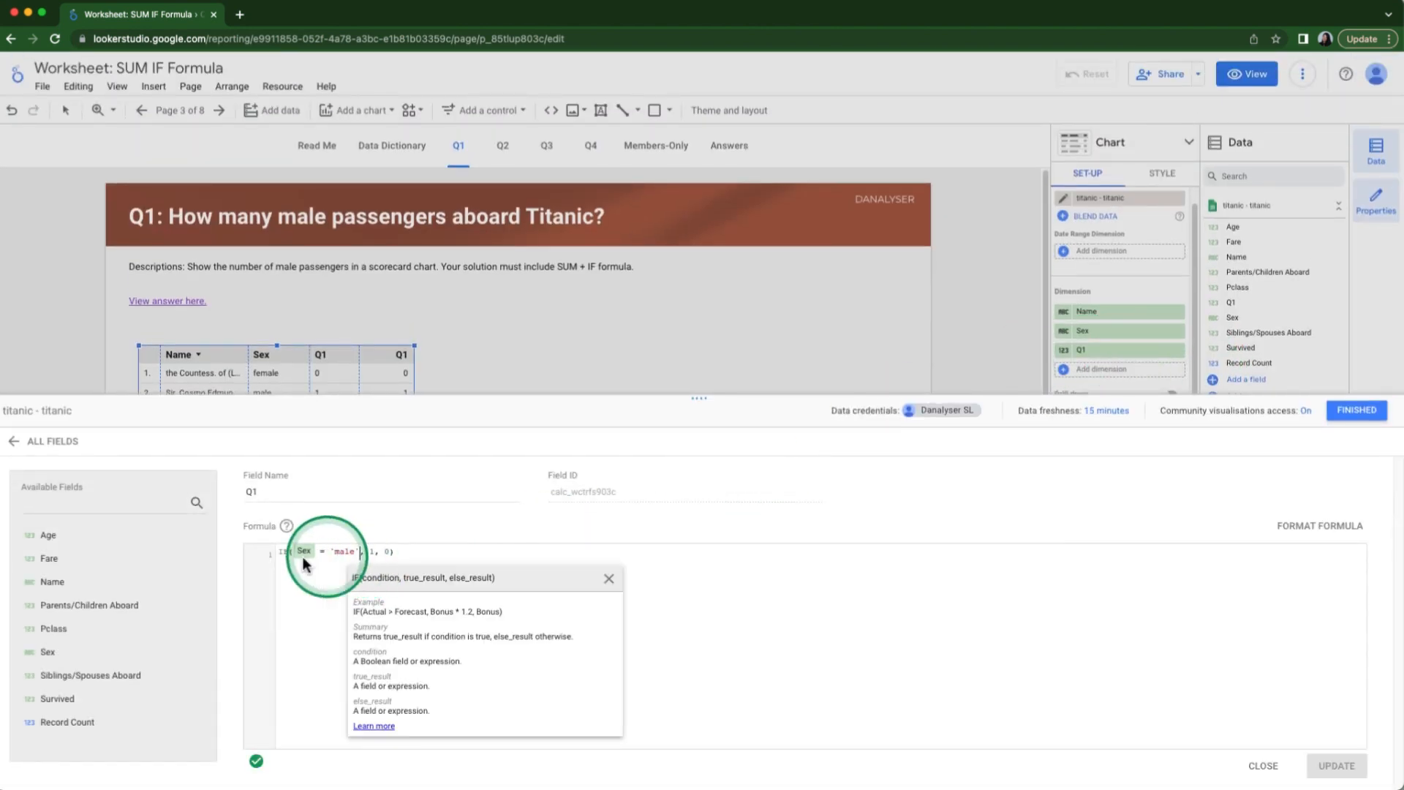
pyautogui.click(280, 552)
pyautogui.write('SUM(')
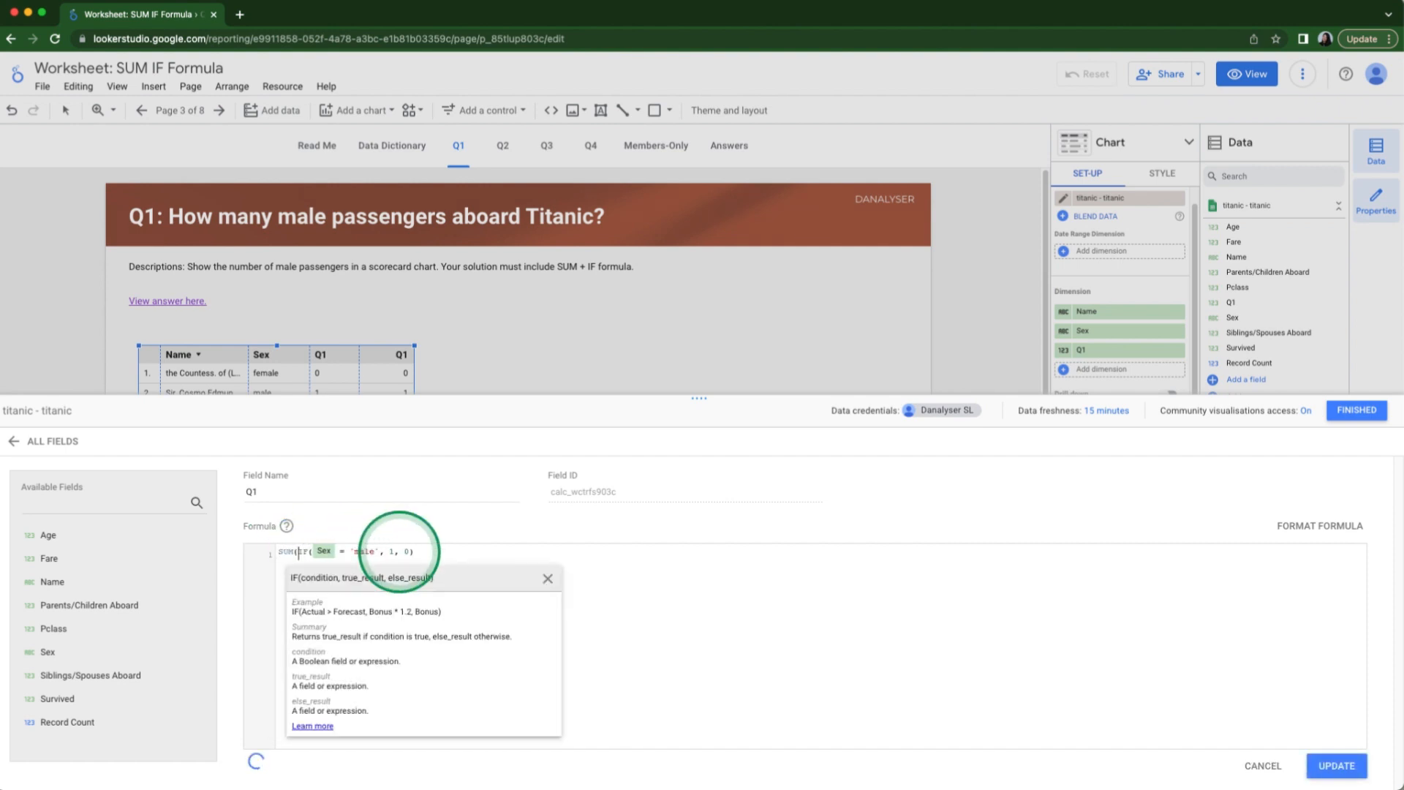
pyautogui.click(418, 553)
pyautogui.write(')')
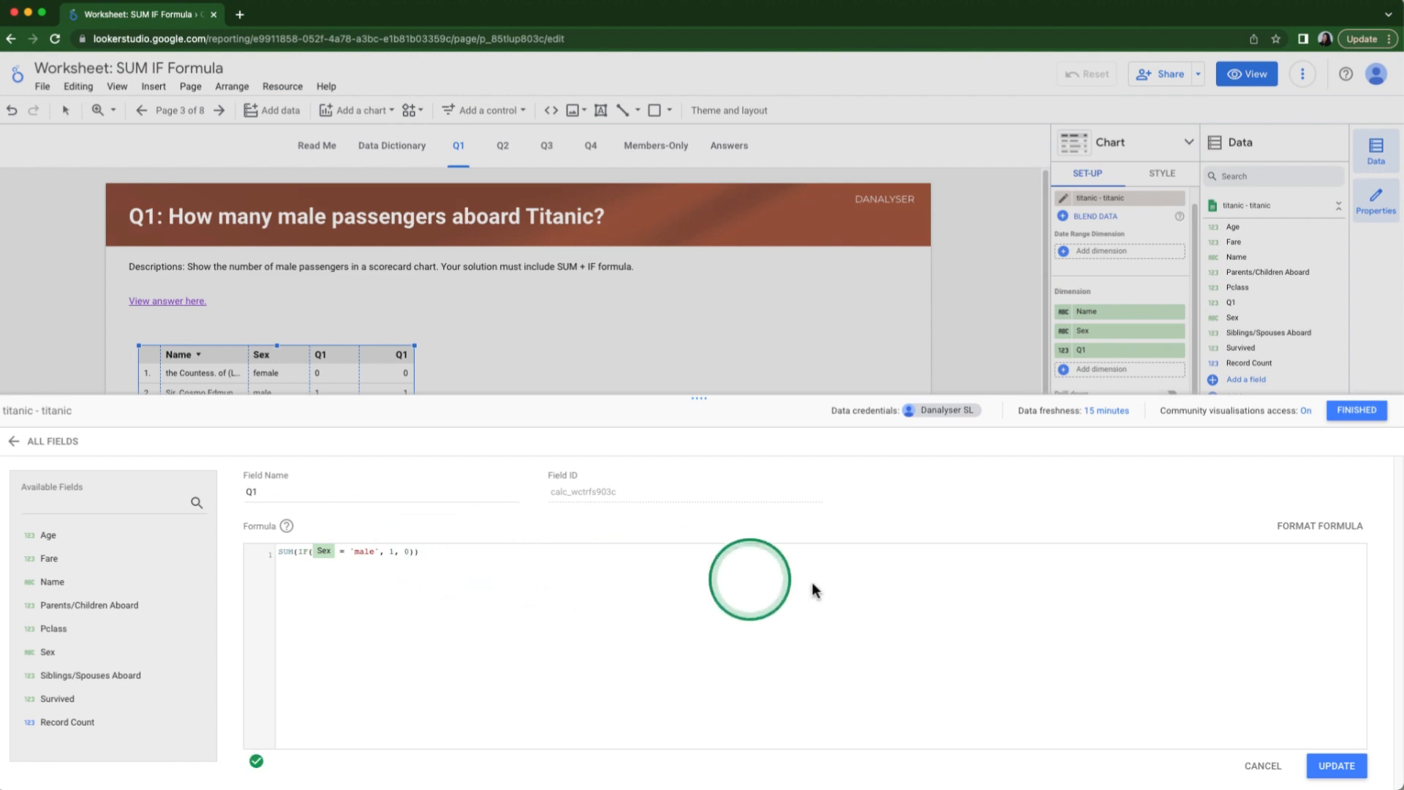
pyautogui.click(1342, 767)
pyautogui.click(1356, 410)
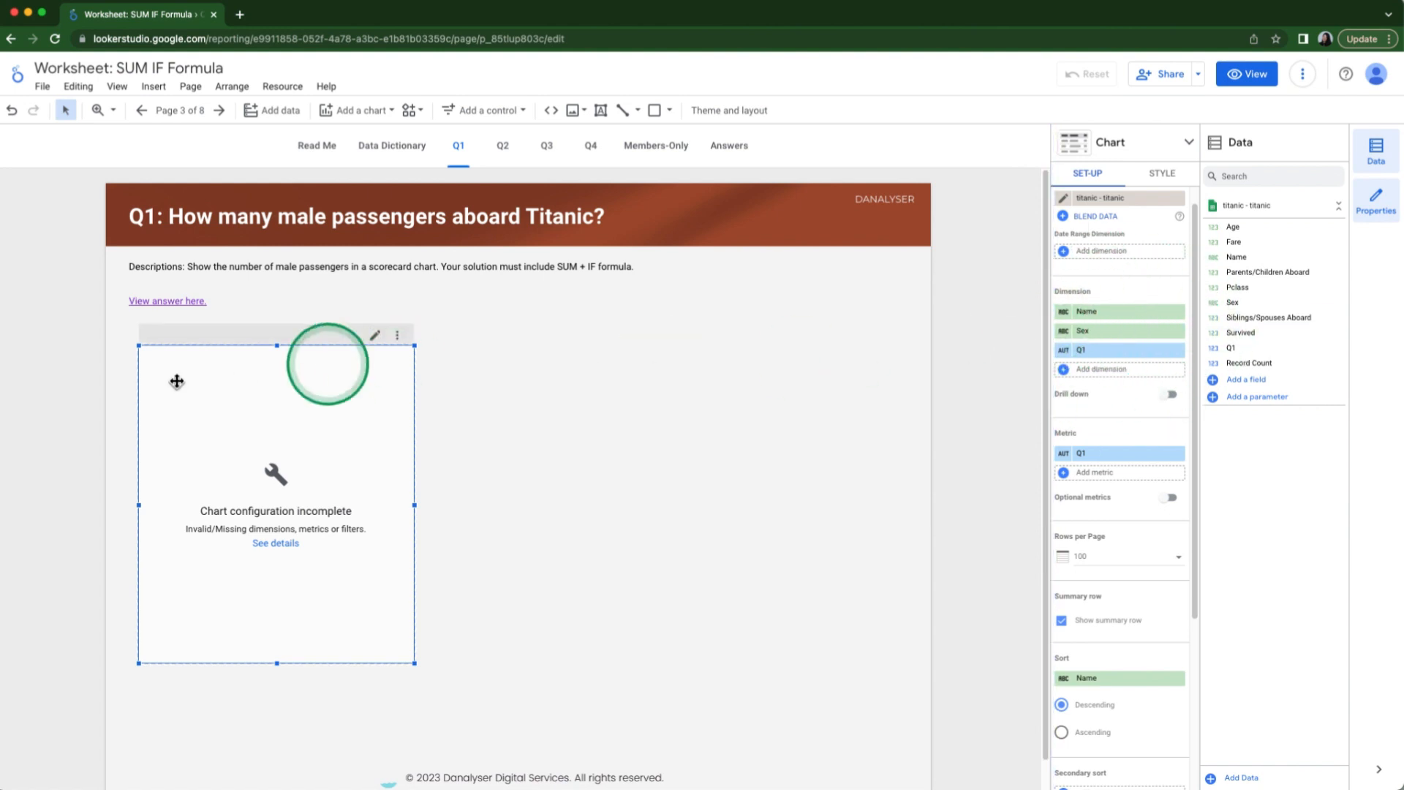
# Step: Remove Q1 from the table's dimensions and place the Q1 field on the canvas beside the table
pyautogui.click(1178, 352)
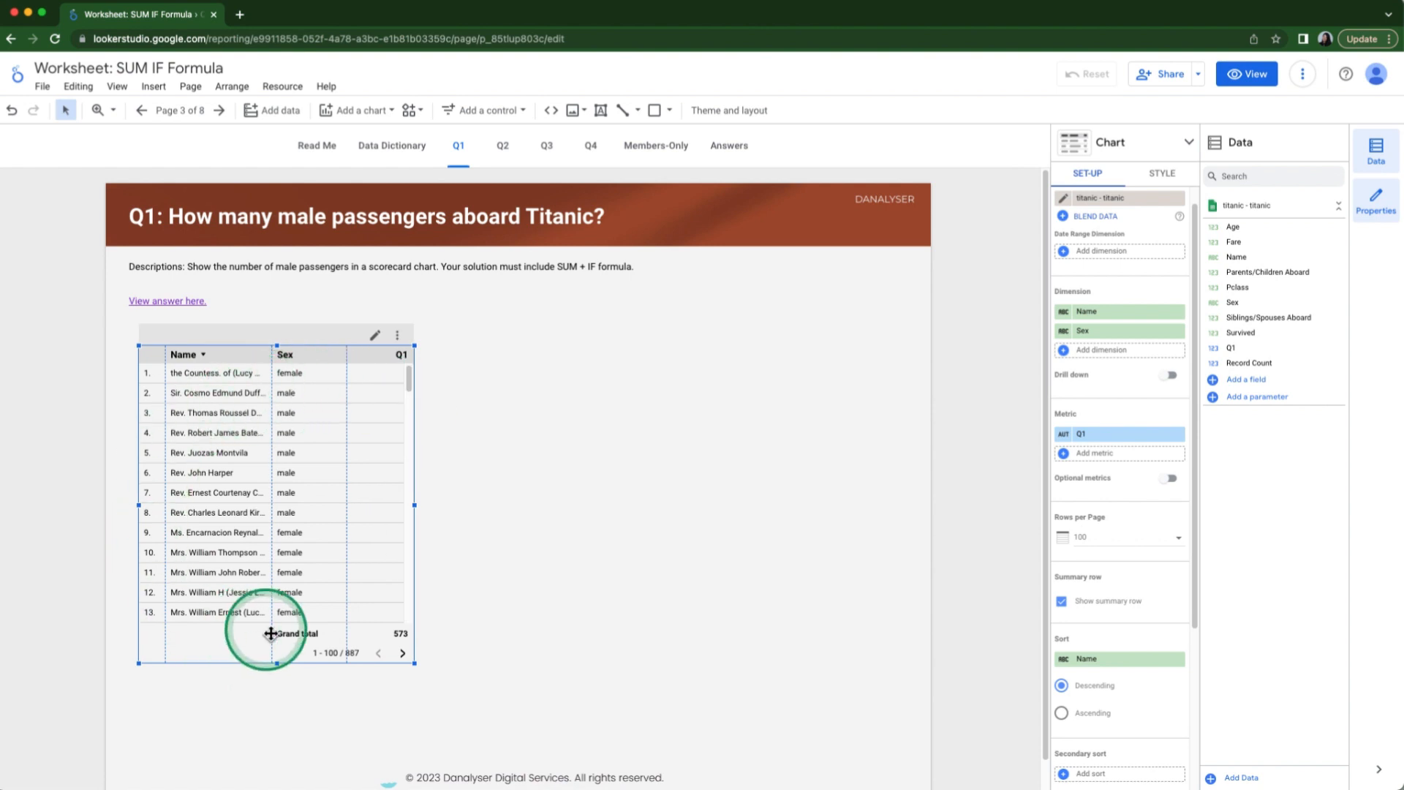
pyautogui.moveTo(1231, 348); pyautogui.dragTo(506, 323)
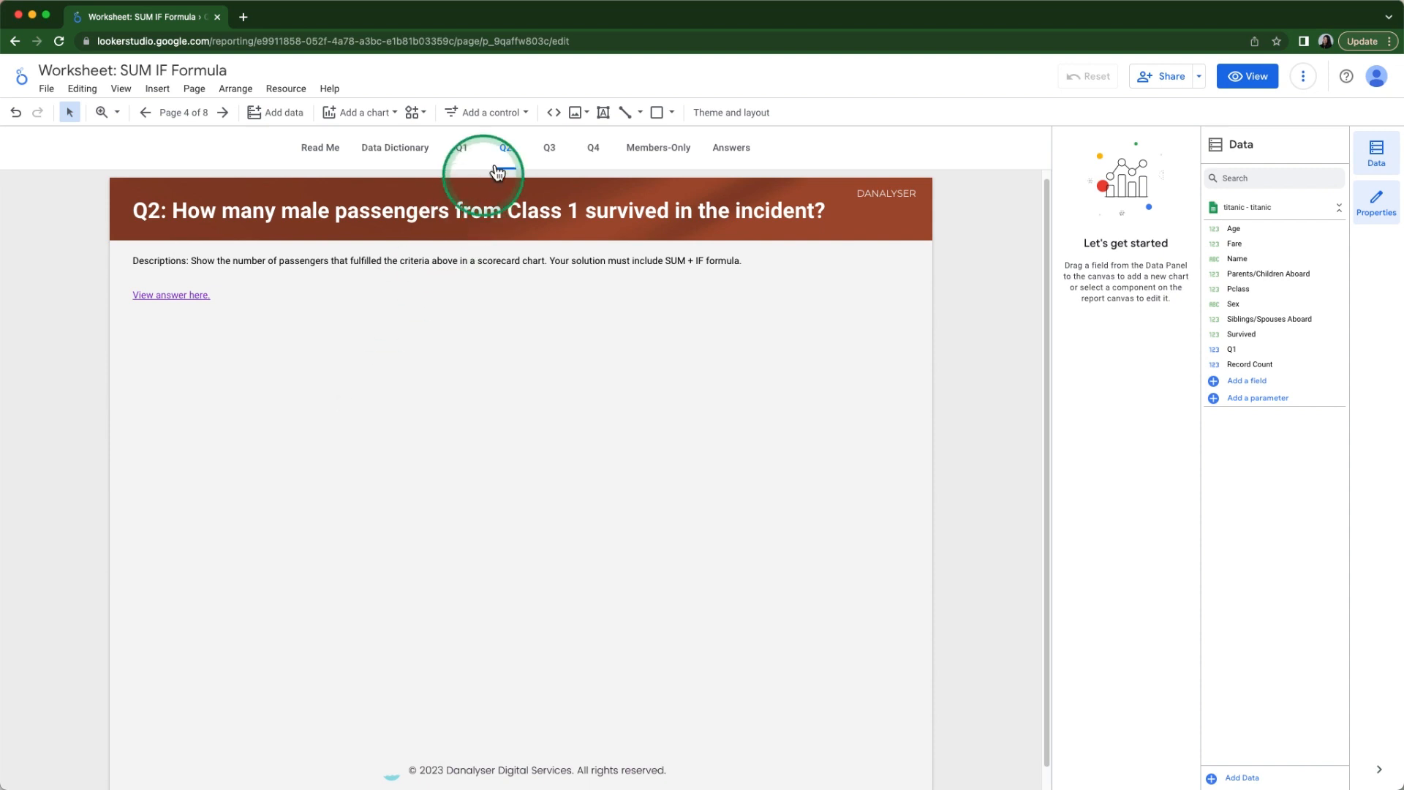
# Step: Add a drop-down list control below the answer link on the Q2 page with Sex as its control field
pyautogui.click(492, 113)
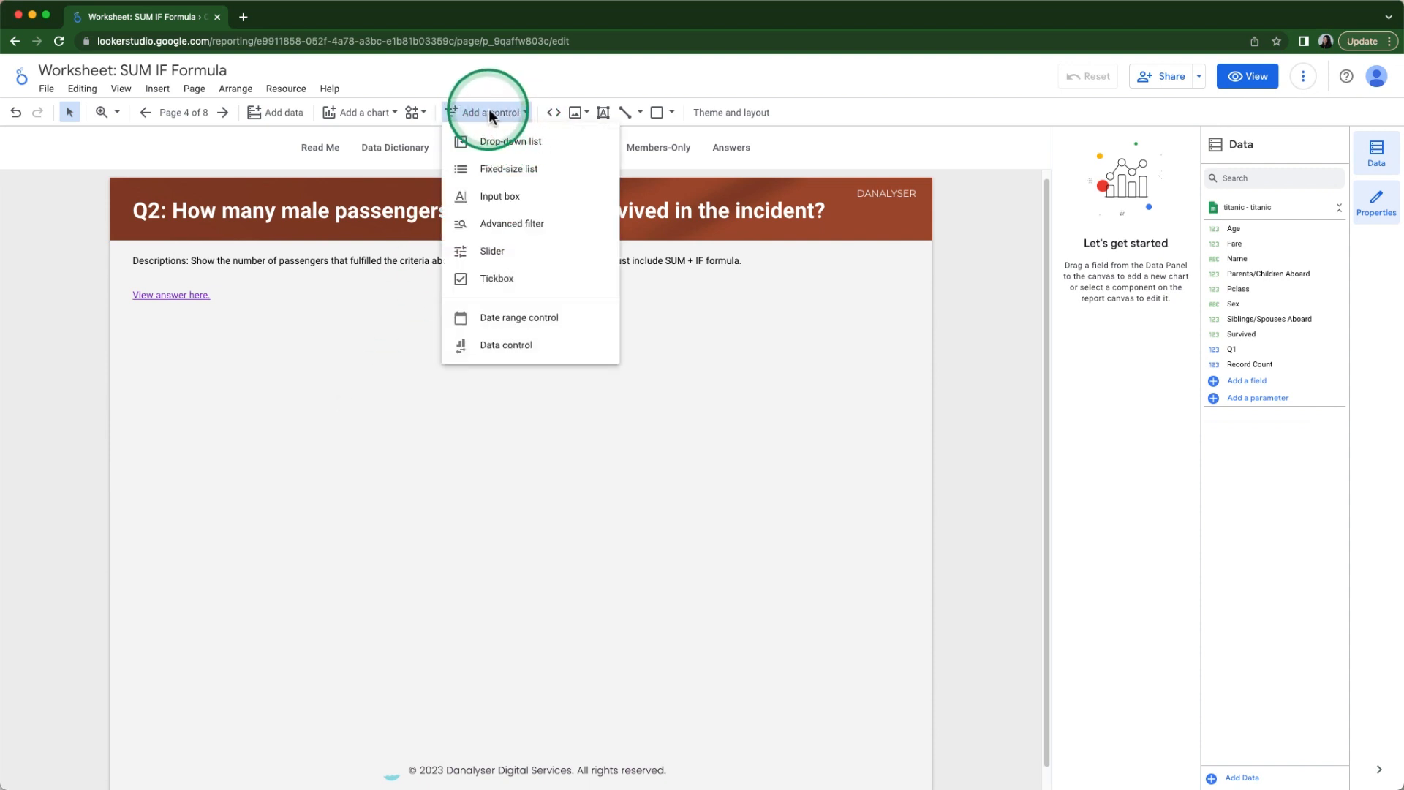
pyautogui.click(502, 141)
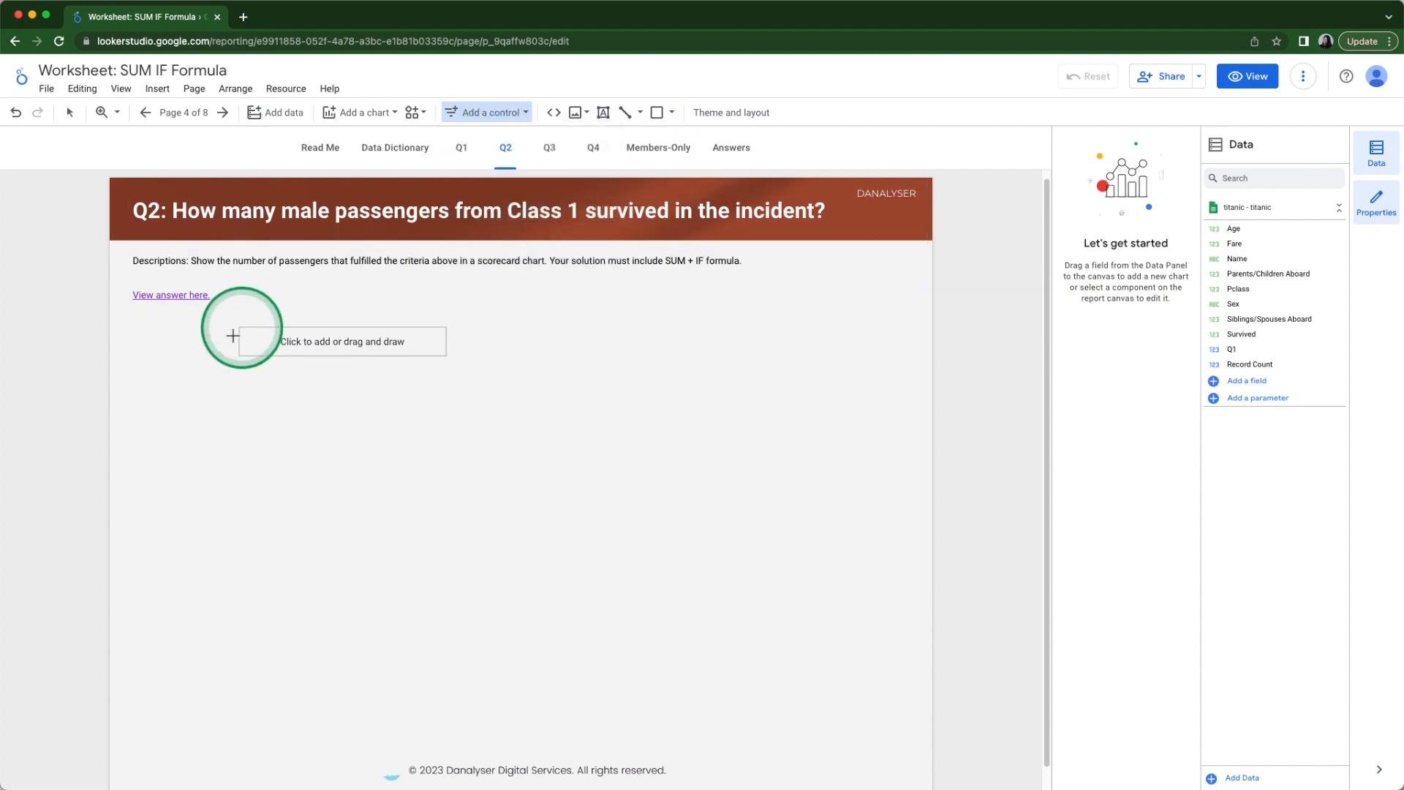
pyautogui.click(134, 329)
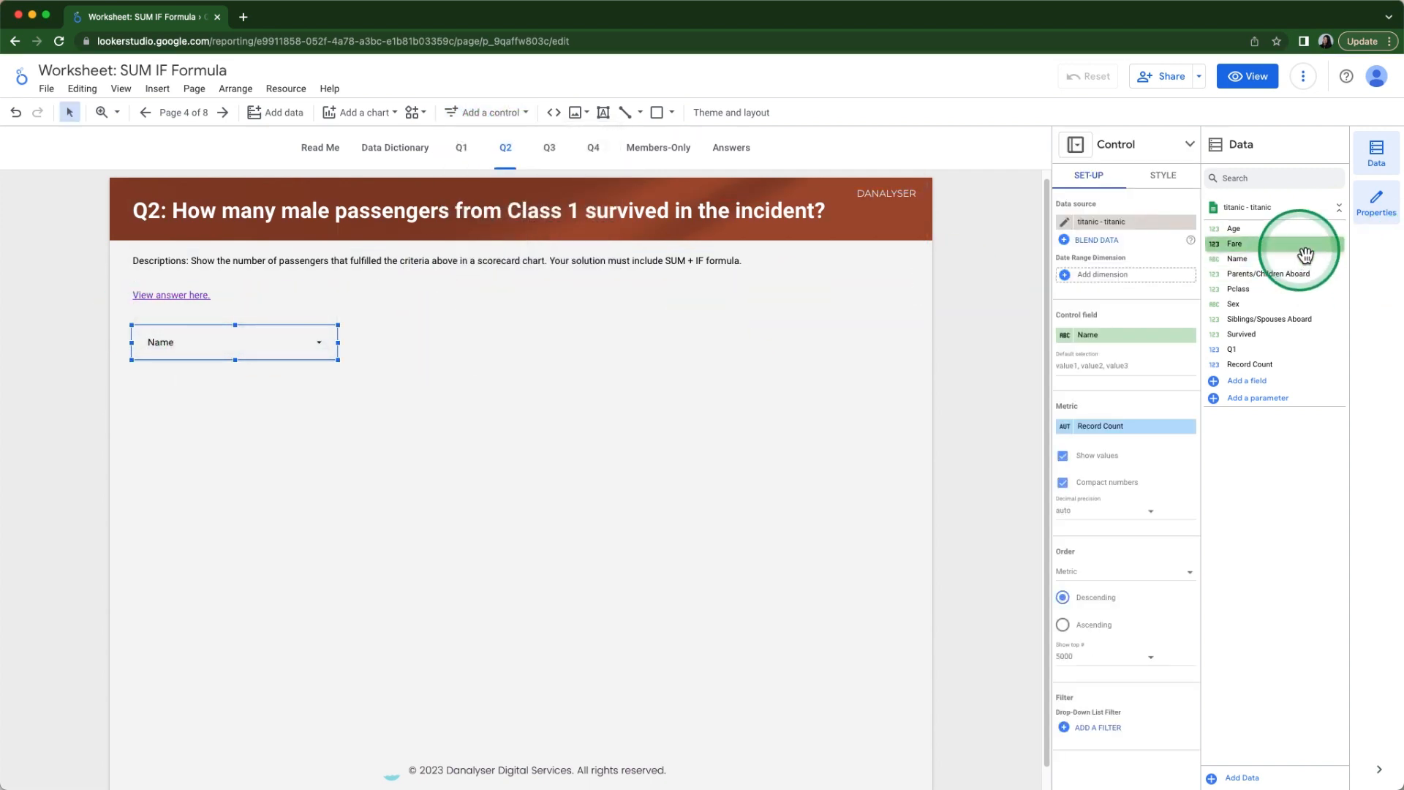
pyautogui.moveTo(1234, 304); pyautogui.dragTo(1126, 335)
# Step: Place two copies of the drop-down in a row beside it, with Pclass and Survived as their control fields
pyautogui.press('super+v')
pyautogui.moveTo(309, 346); pyautogui.dragTo(518, 363)
pyautogui.moveTo(523, 352); pyautogui.dragTo(746, 334)
pyautogui.moveTo(1238, 289); pyautogui.dragTo(1141, 336)
pyautogui.click(750, 341)
pyautogui.moveTo(1242, 334); pyautogui.dragTo(1167, 338)
# Step: Filter the Q2 page's drop-downs to only male for Sex, 1 for Pclass and 1 for Survived
pyautogui.click(293, 354)
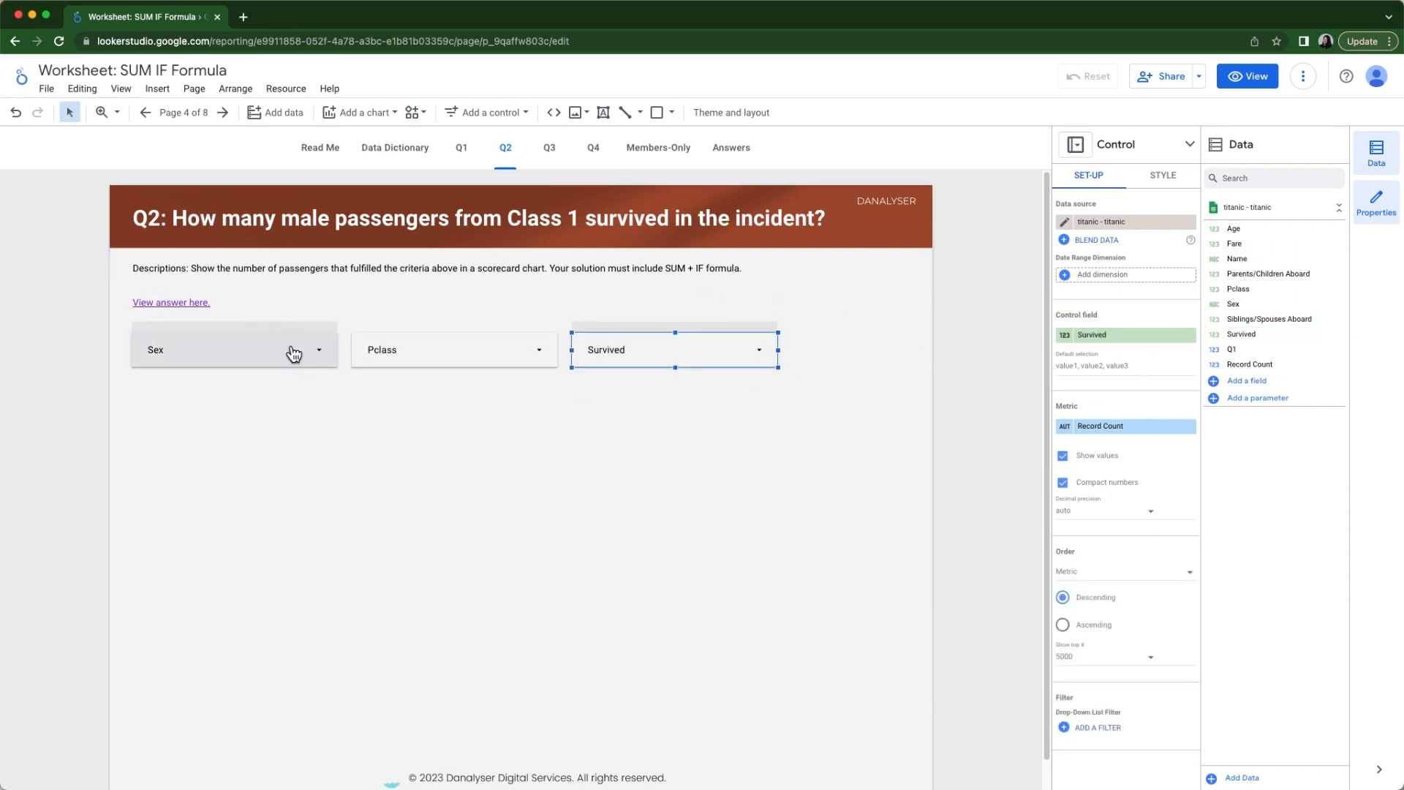
pyautogui.click(293, 354)
pyautogui.click(290, 395)
pyautogui.click(526, 354)
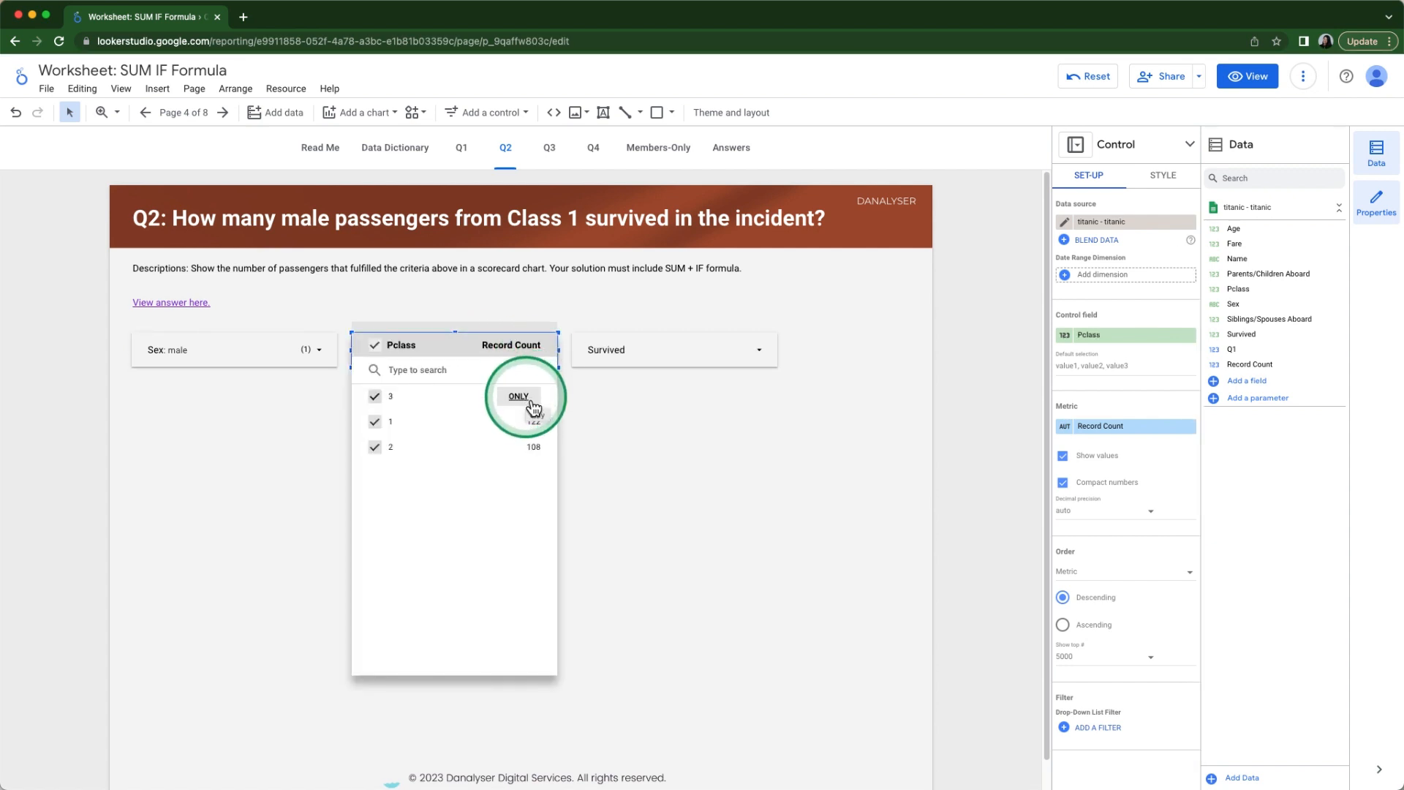
pyautogui.click(531, 402)
pyautogui.click(743, 351)
pyautogui.click(737, 410)
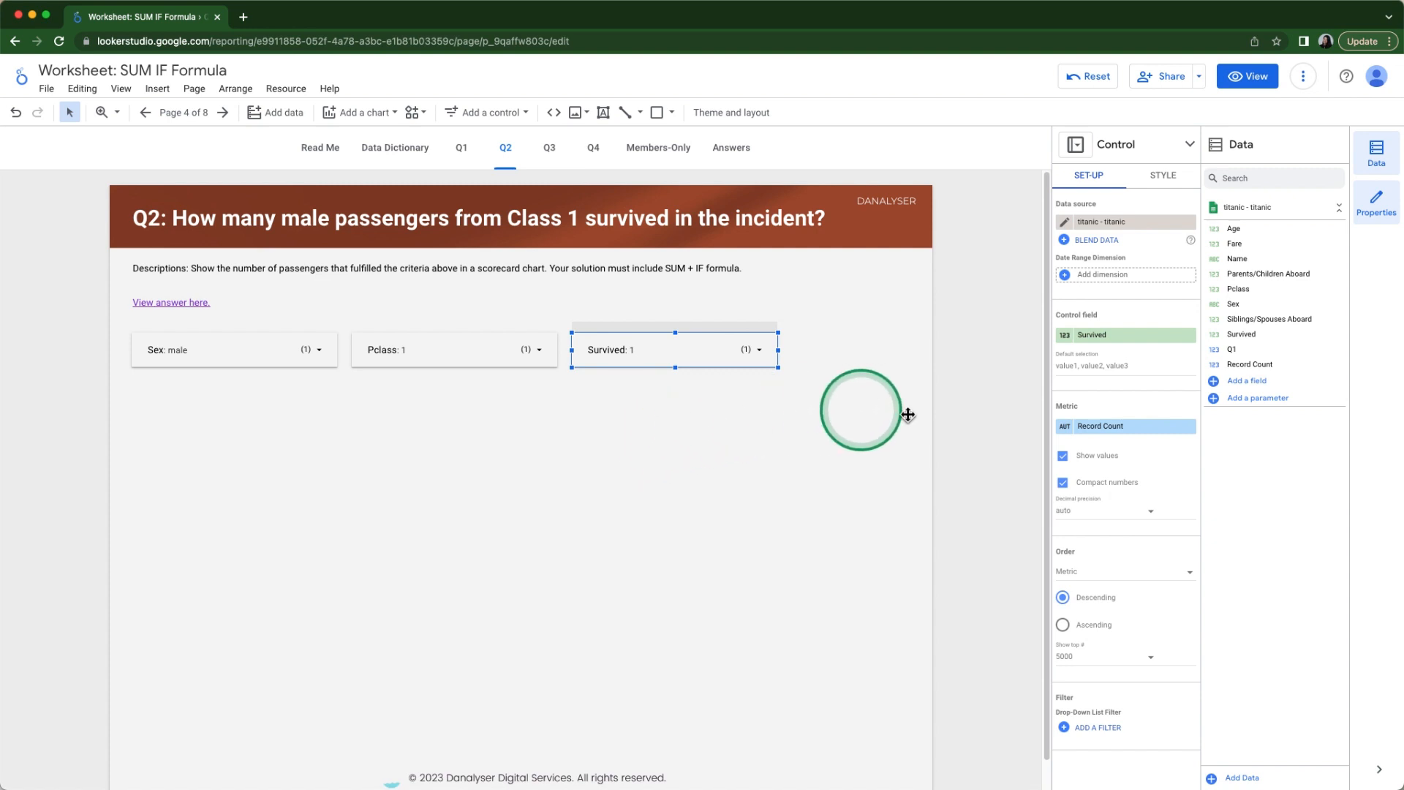
# Step: Create a calculated field named Q2 with the formula IF(Sex = 'male' AND Pclass = 1, AND Survived =1, 1, 0)
pyautogui.click(1247, 381)
pyautogui.click(389, 501)
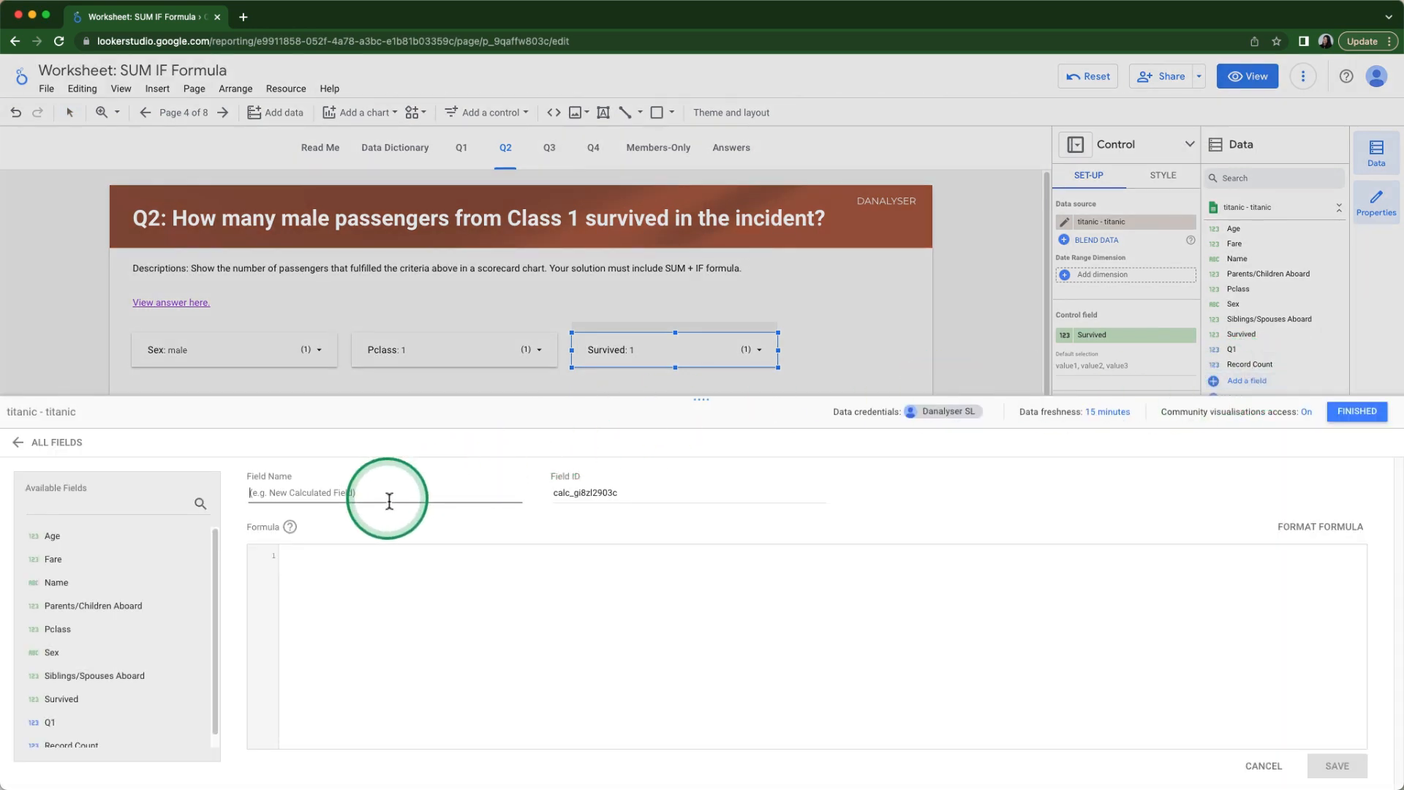
pyautogui.write('IF (')
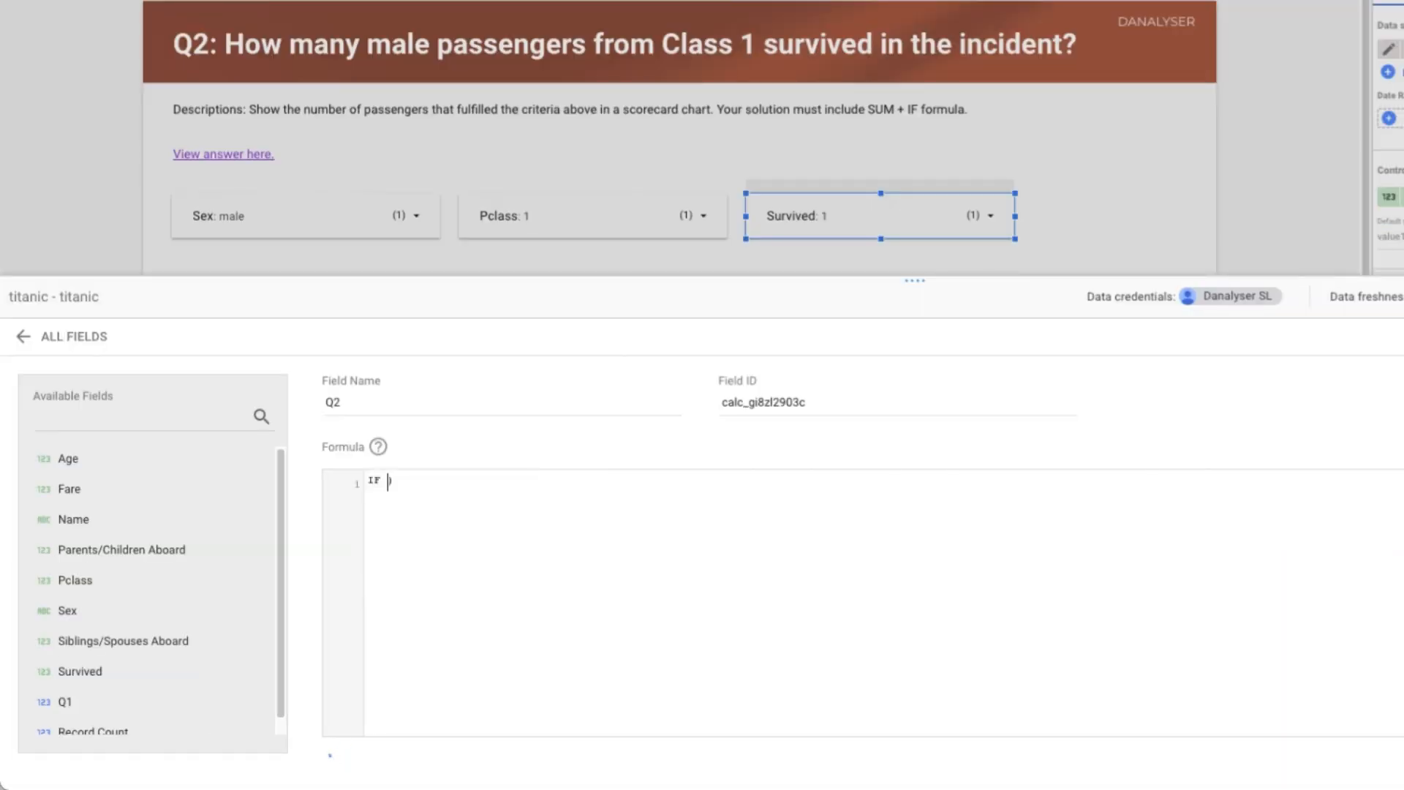
pyautogui.write("Sex = 'male")
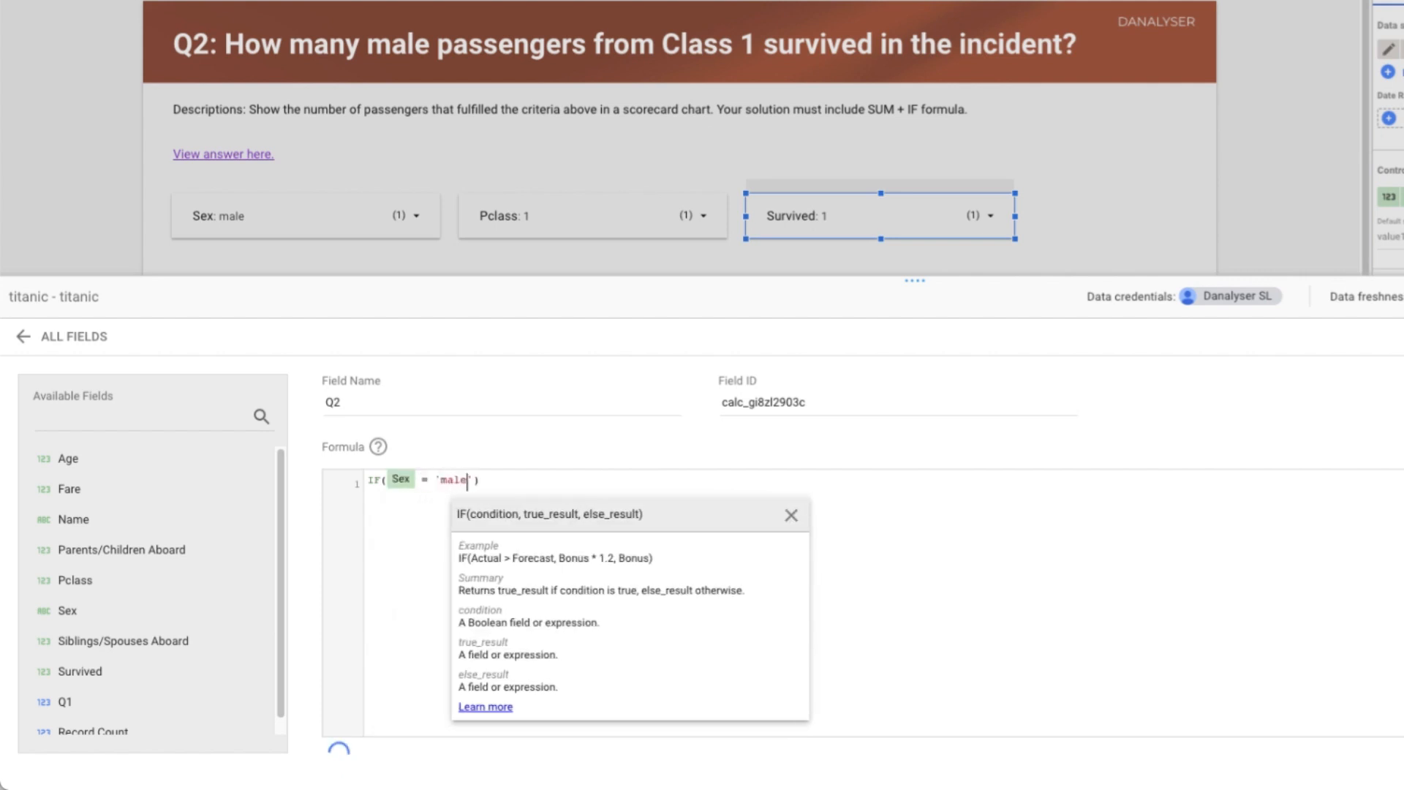
pyautogui.write("' AND")
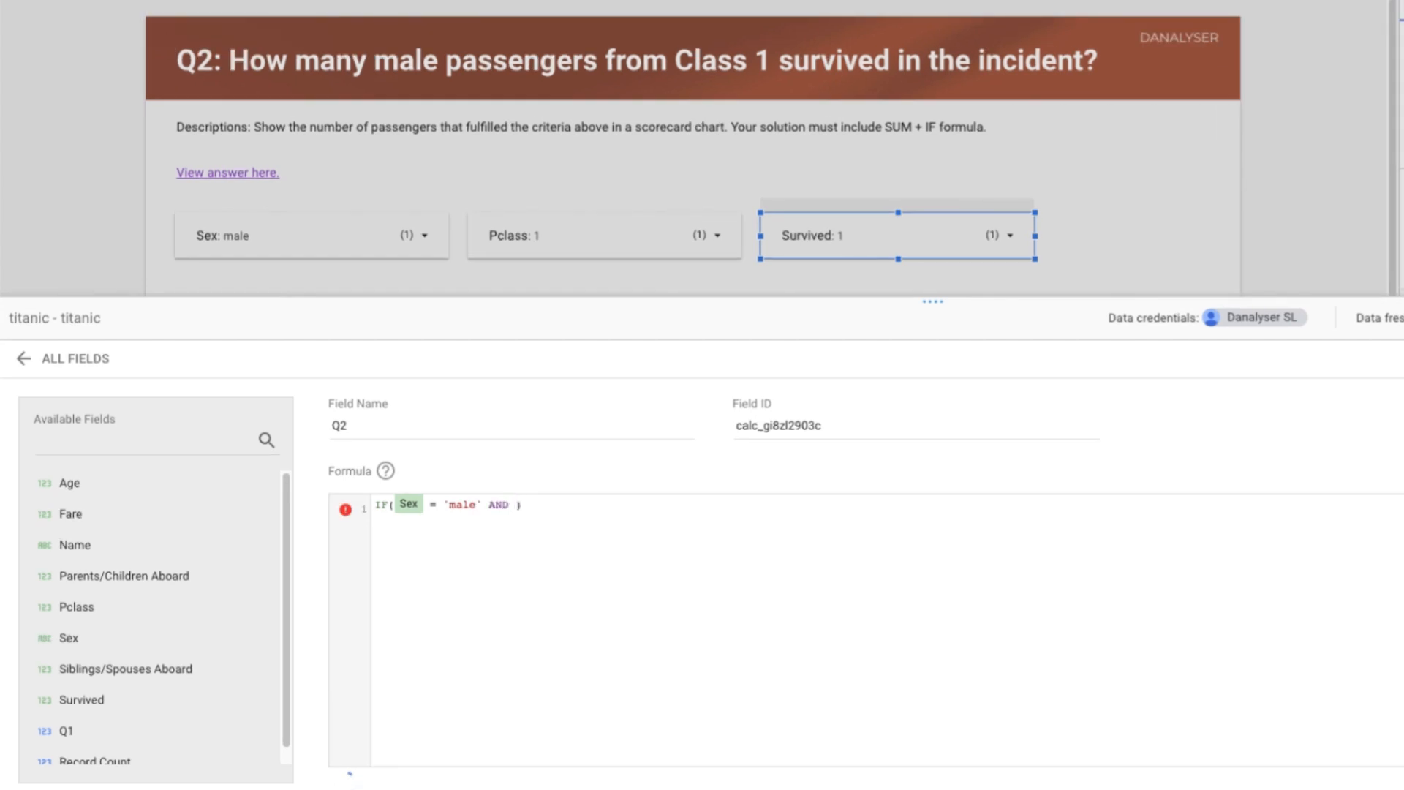
pyautogui.write(' pcla')
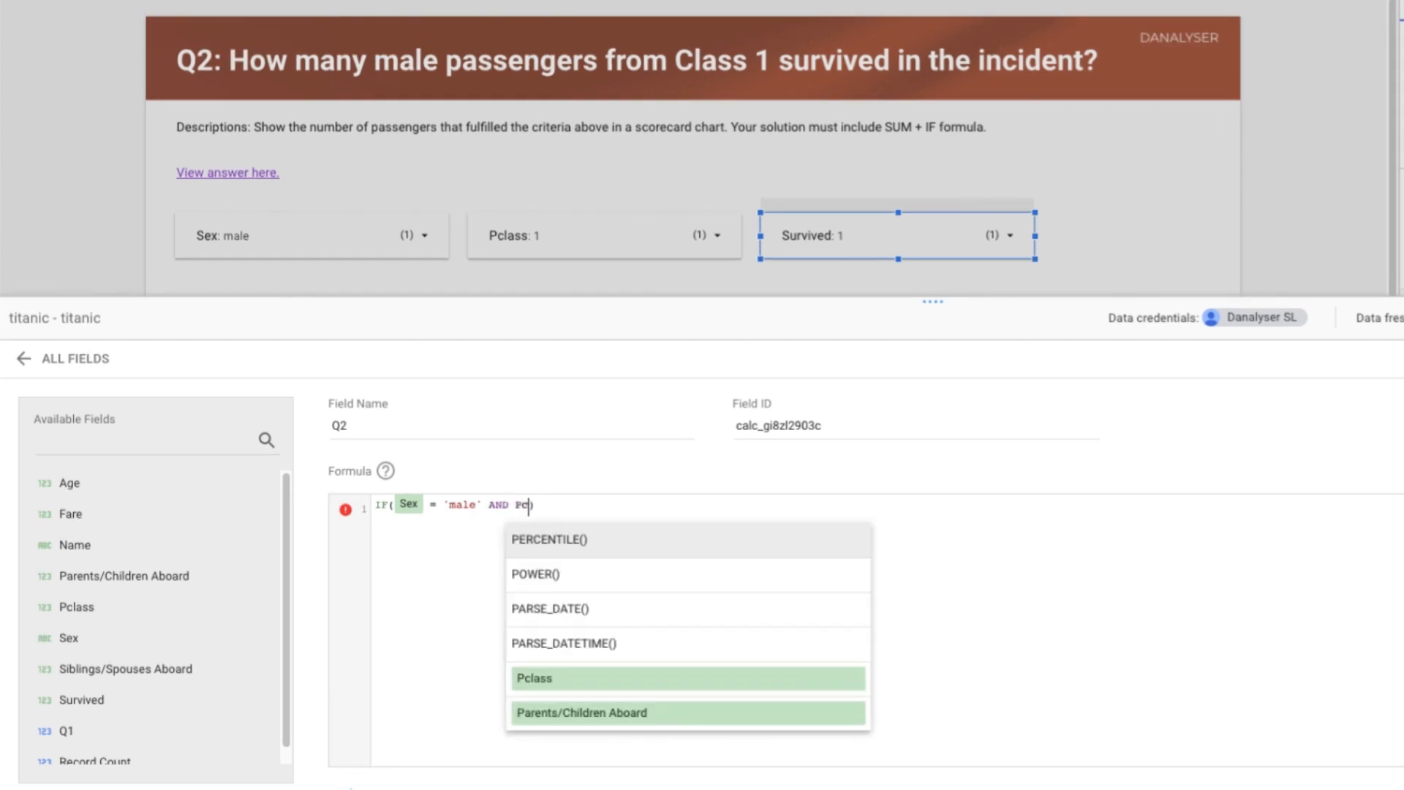
pyautogui.press('Return')
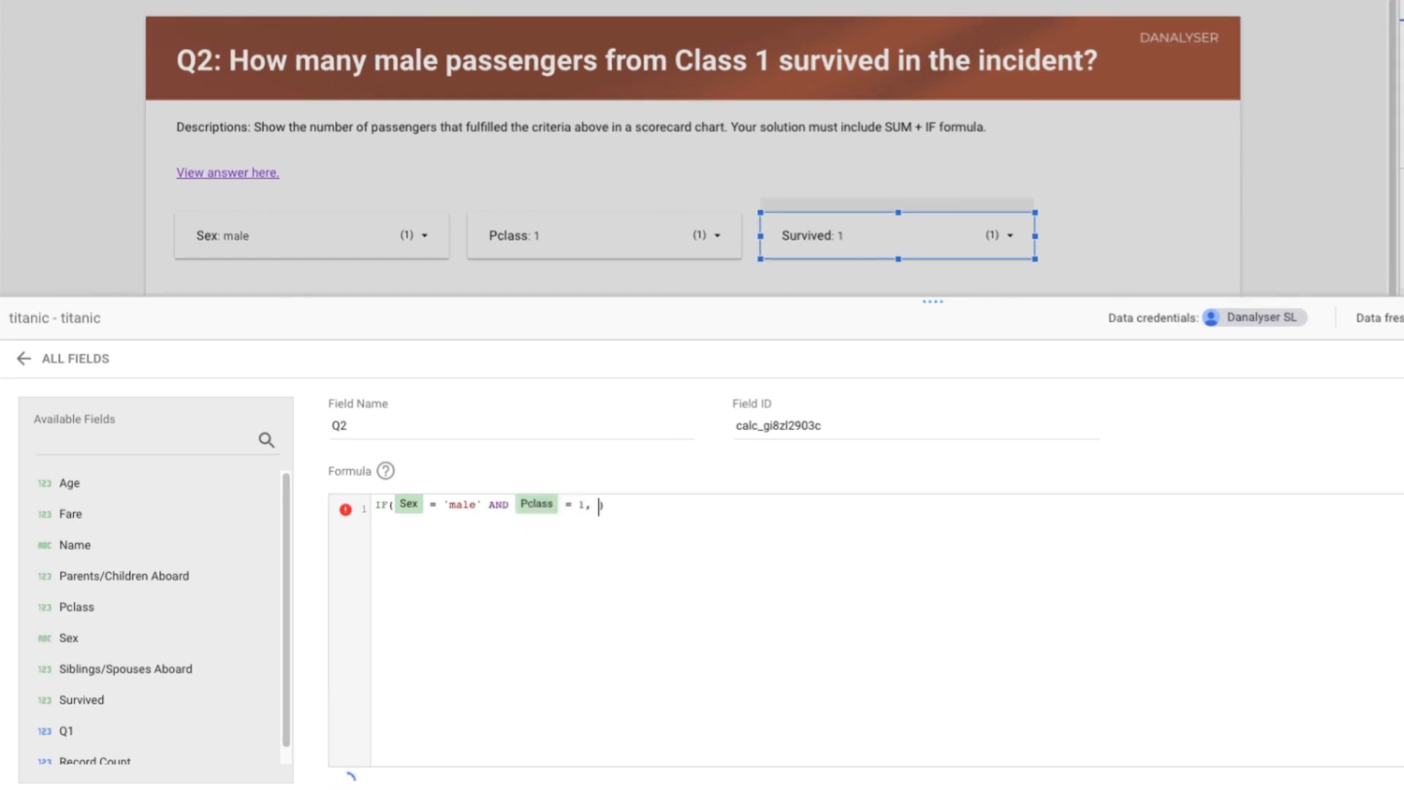
pyautogui.write('= 1, AND Survi')
pyautogui.press('Return')
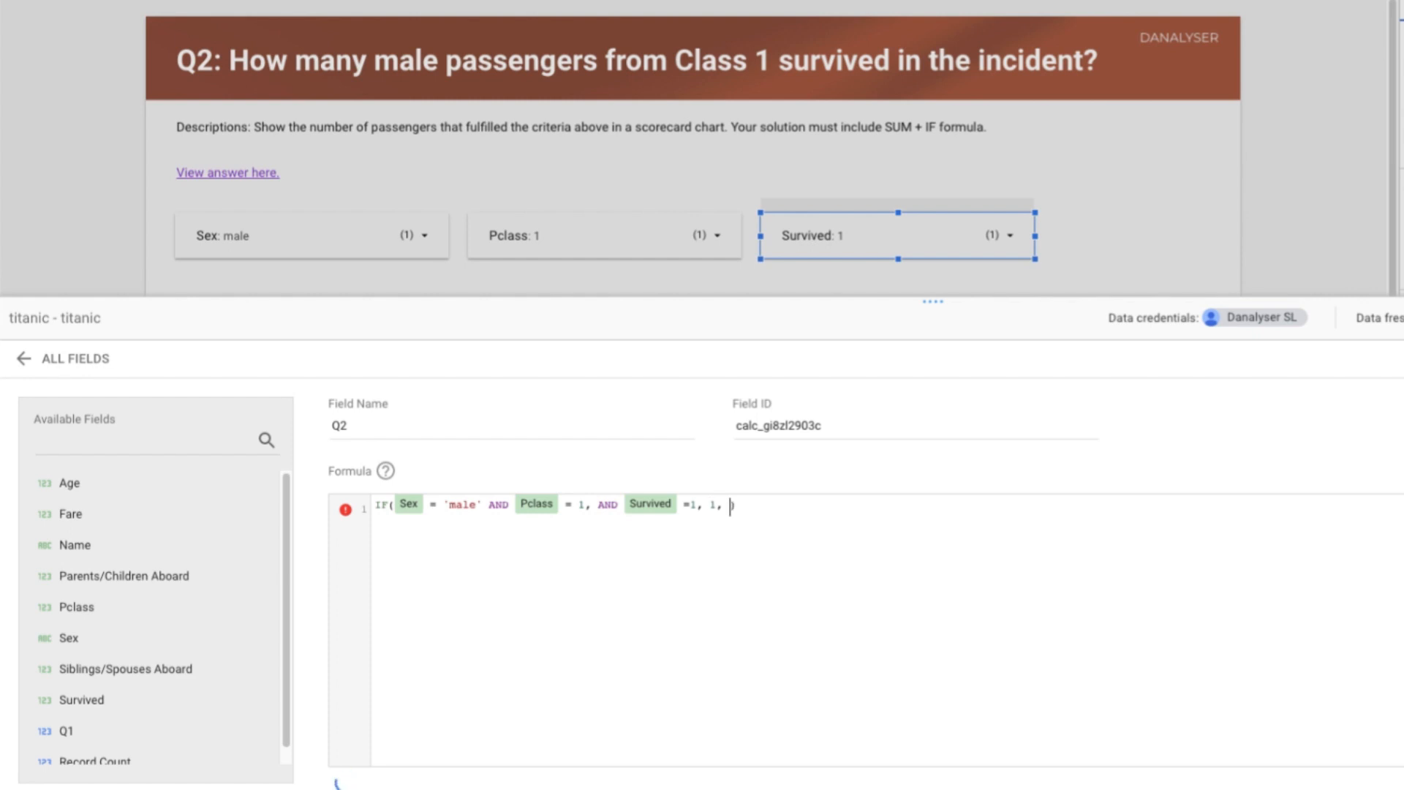
# Step: Wrap the Q2 field's IF formula in SUM( ) and remove the stray comma before the second AND
pyautogui.click(375, 506)
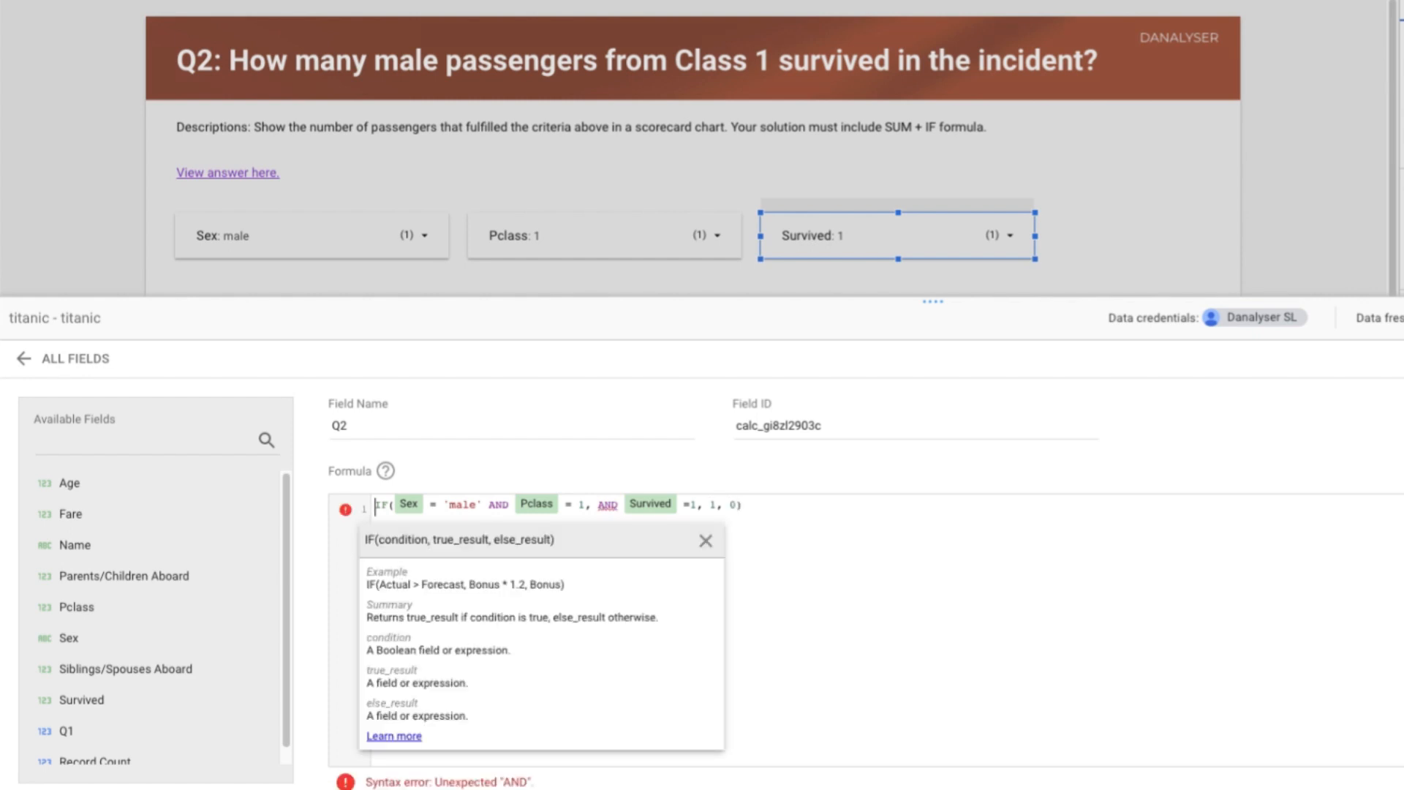
pyautogui.write('SUM(')
pyautogui.click(769, 506)
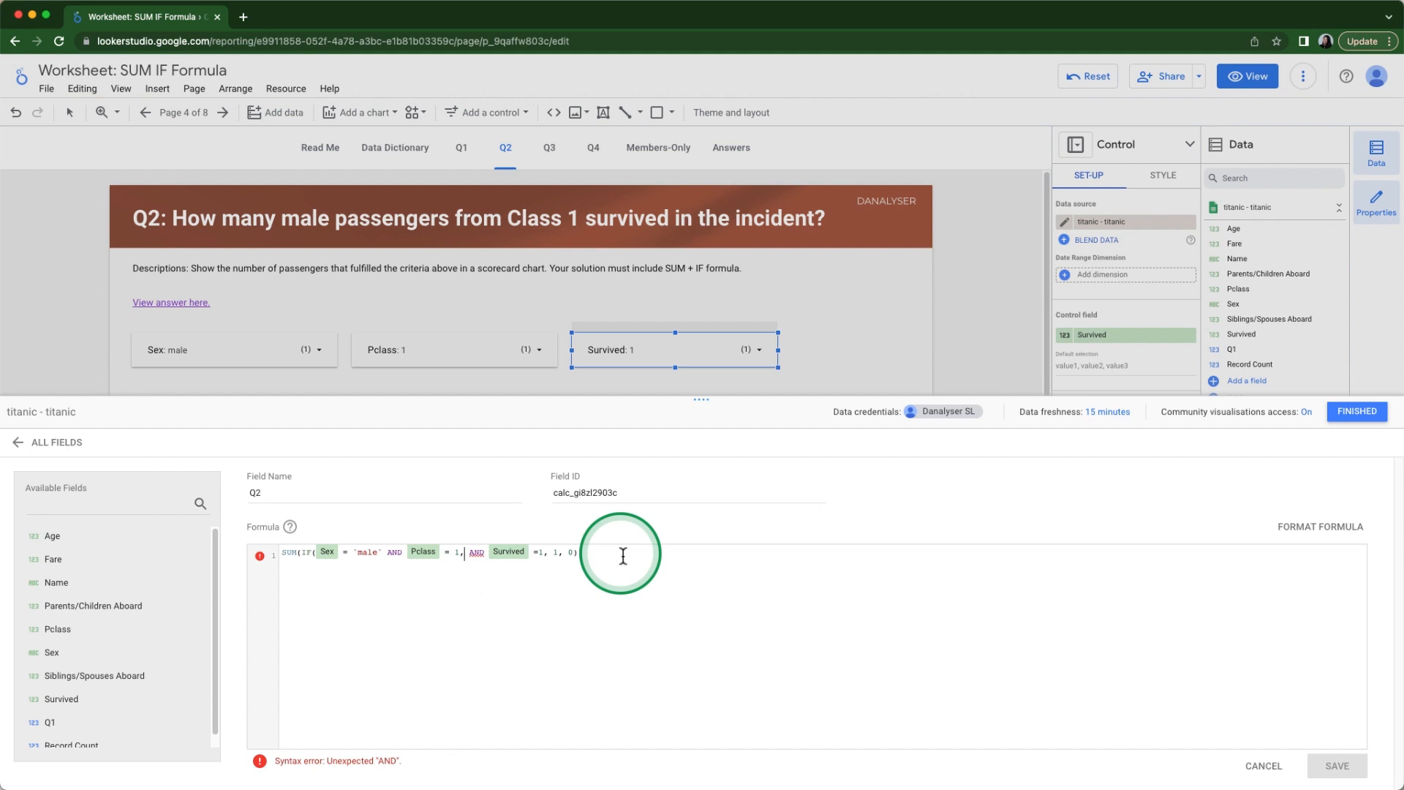
pyautogui.press('BackSpace')
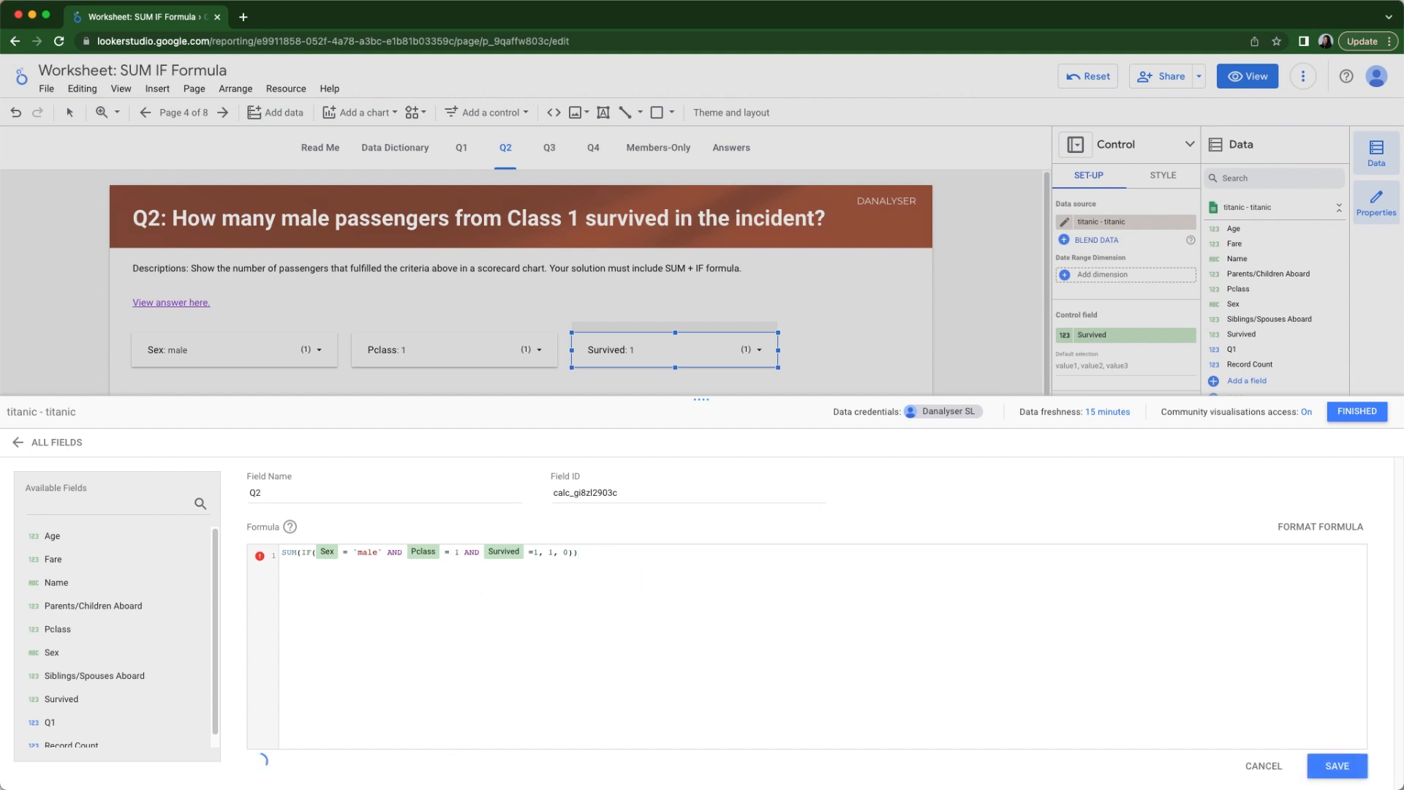
pyautogui.click(637, 557)
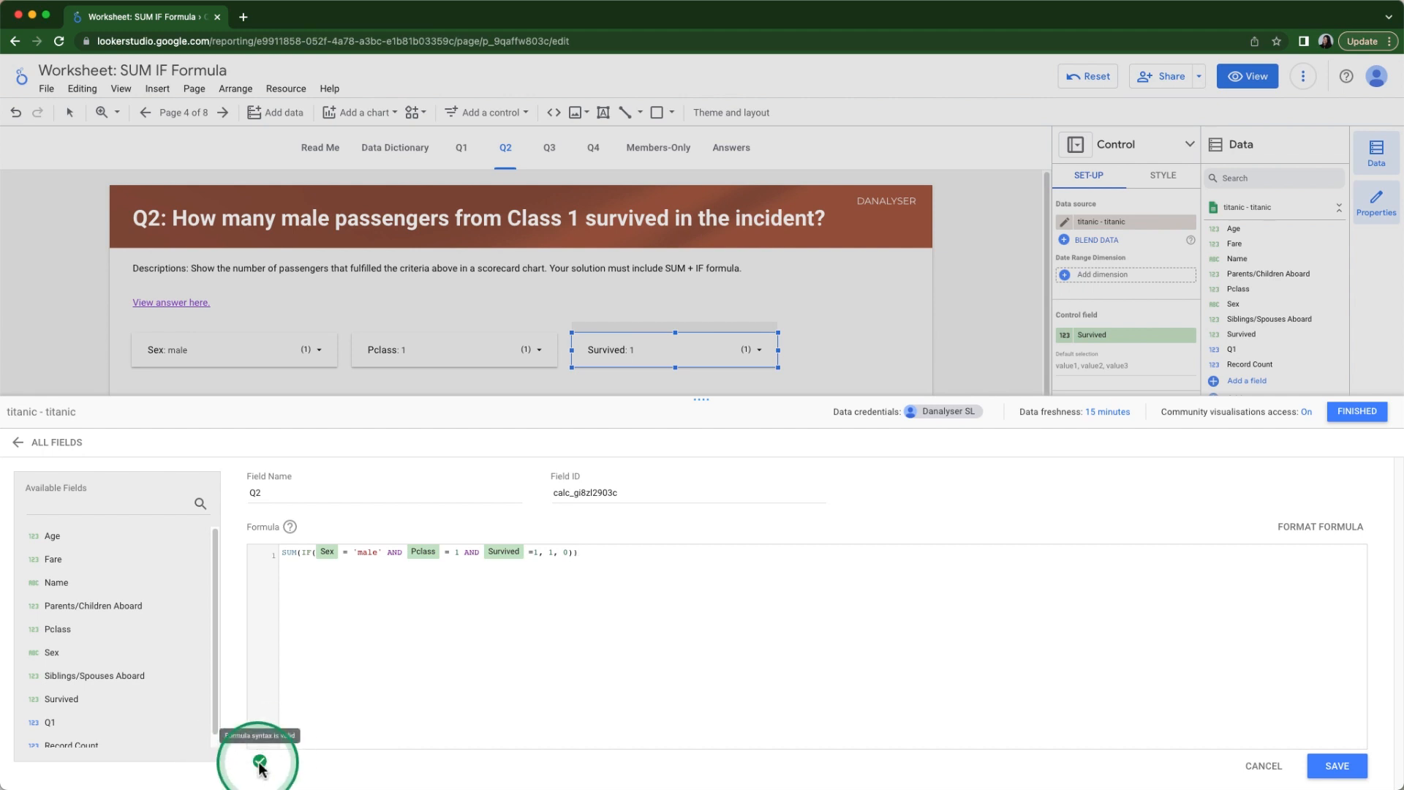
# Step: Save the Q2 field, return to the report and place the field on the canvas below the Sex drop-down
pyautogui.click(1353, 768)
pyautogui.click(1356, 412)
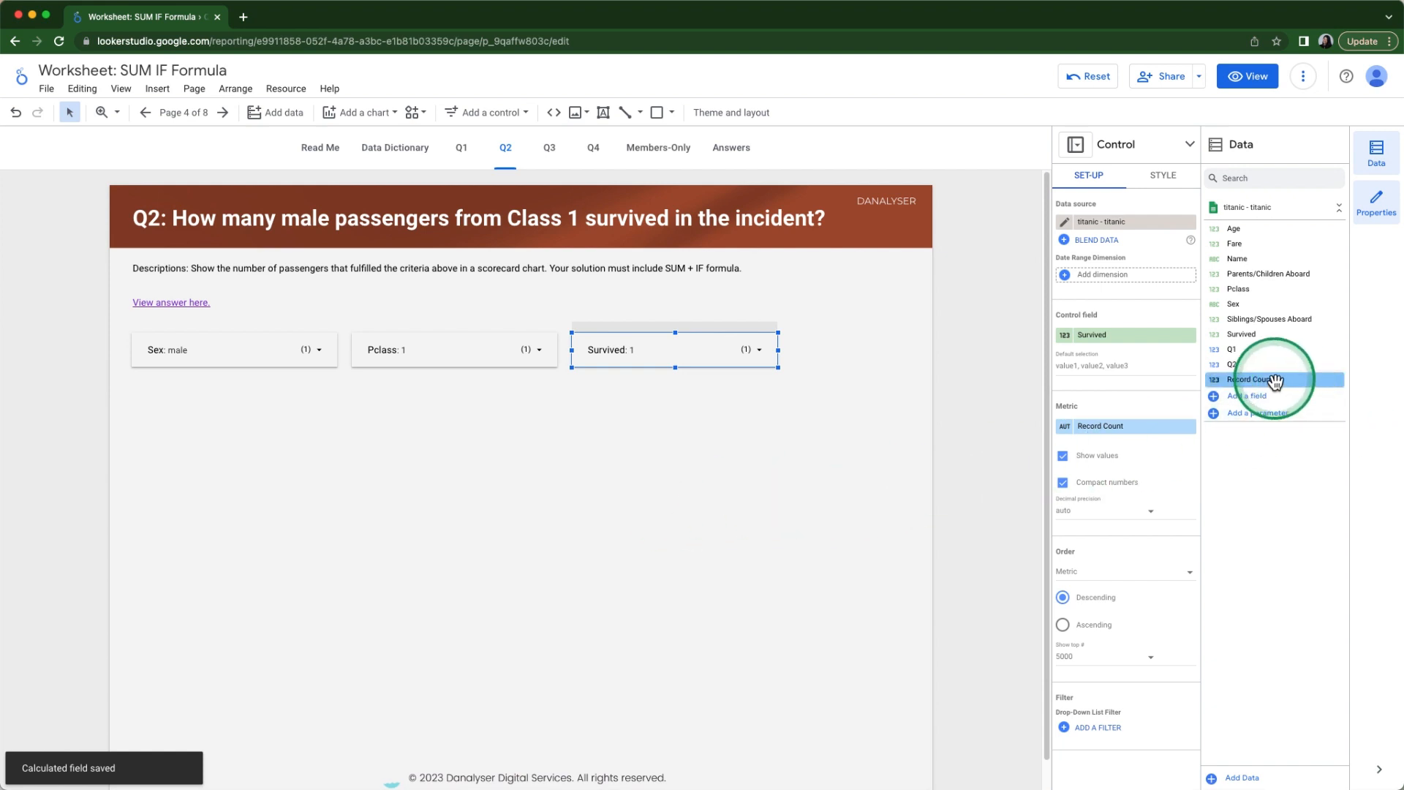
pyautogui.moveTo(1264, 373); pyautogui.dragTo(177, 425)
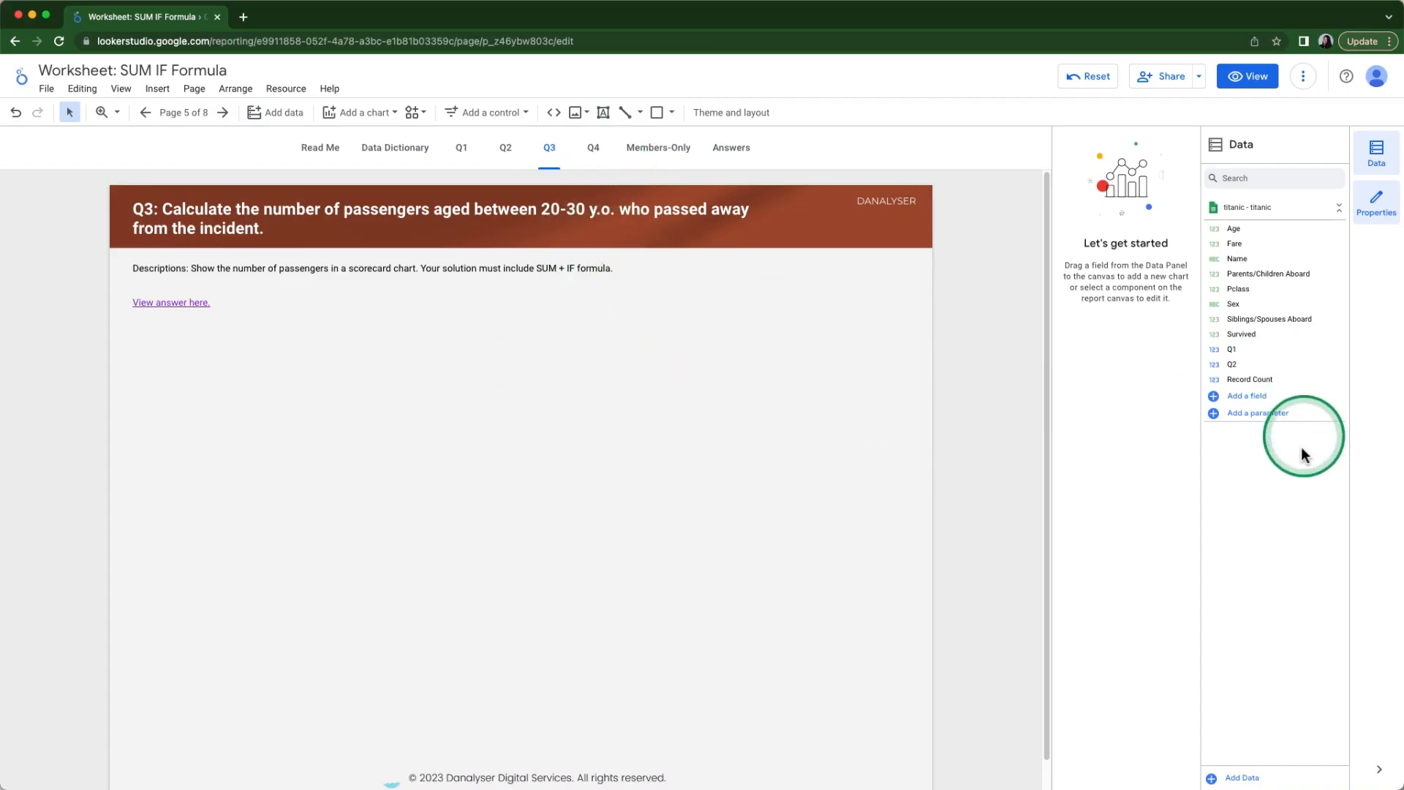
pyautogui.click(1247, 396)
pyautogui.click(353, 580)
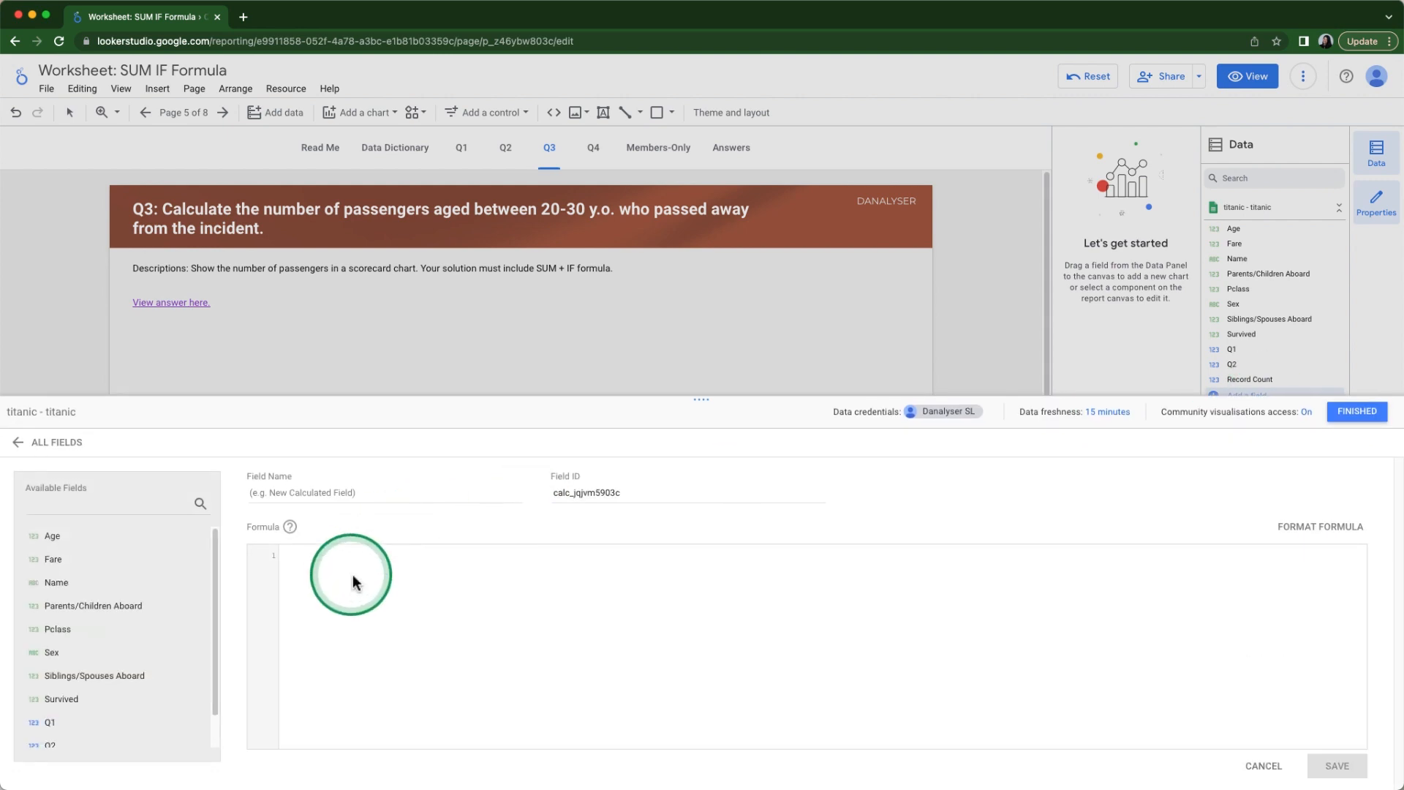
pyautogui.click(1358, 411)
# Step: Add a drop-down list control below the answer link on the Q3 page with Age as its control field
pyautogui.click(517, 116)
pyautogui.click(495, 141)
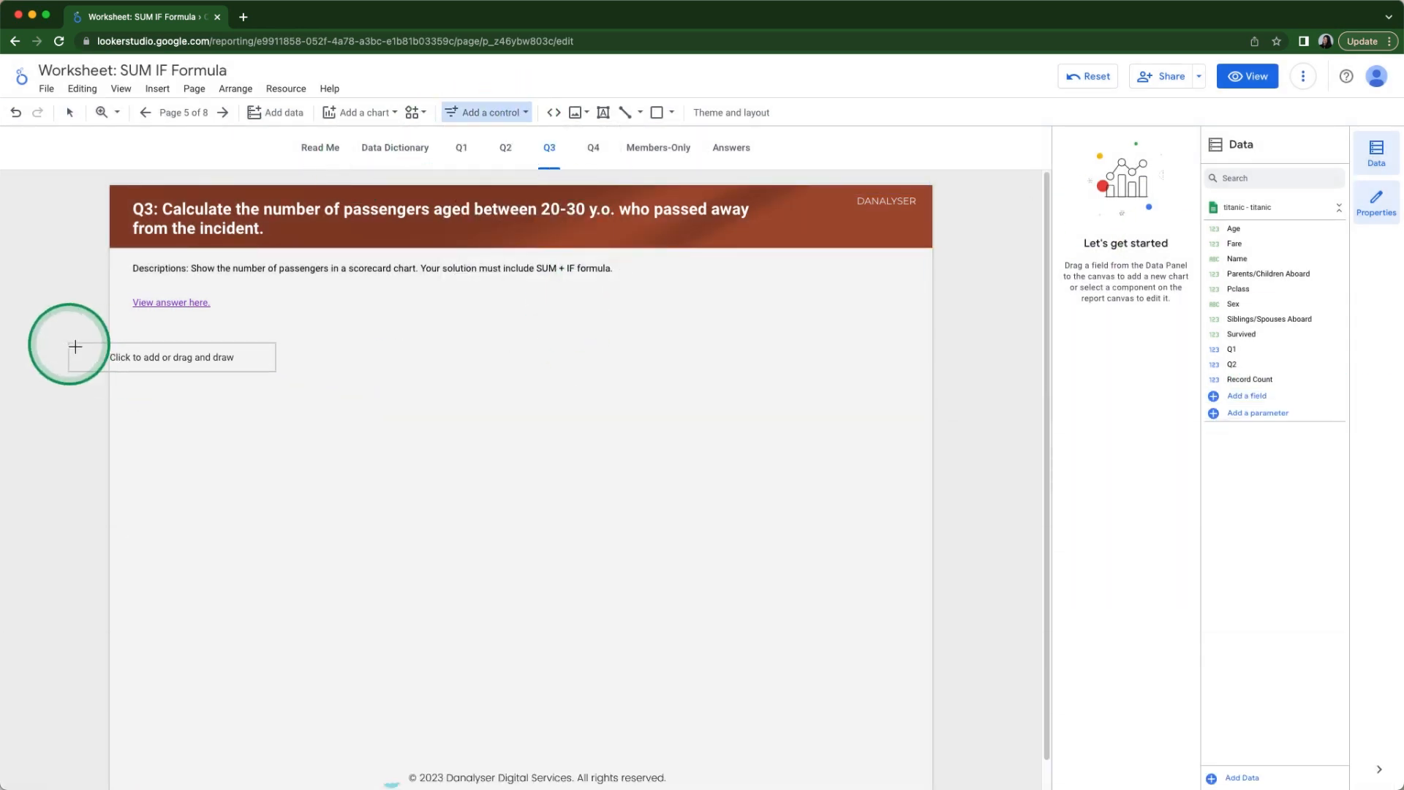
pyautogui.click(145, 331)
pyautogui.moveTo(1282, 232); pyautogui.dragTo(1120, 333)
# Step: Place a copy of the Age drop-down beside it and set its control field to Survived
pyautogui.click(244, 327)
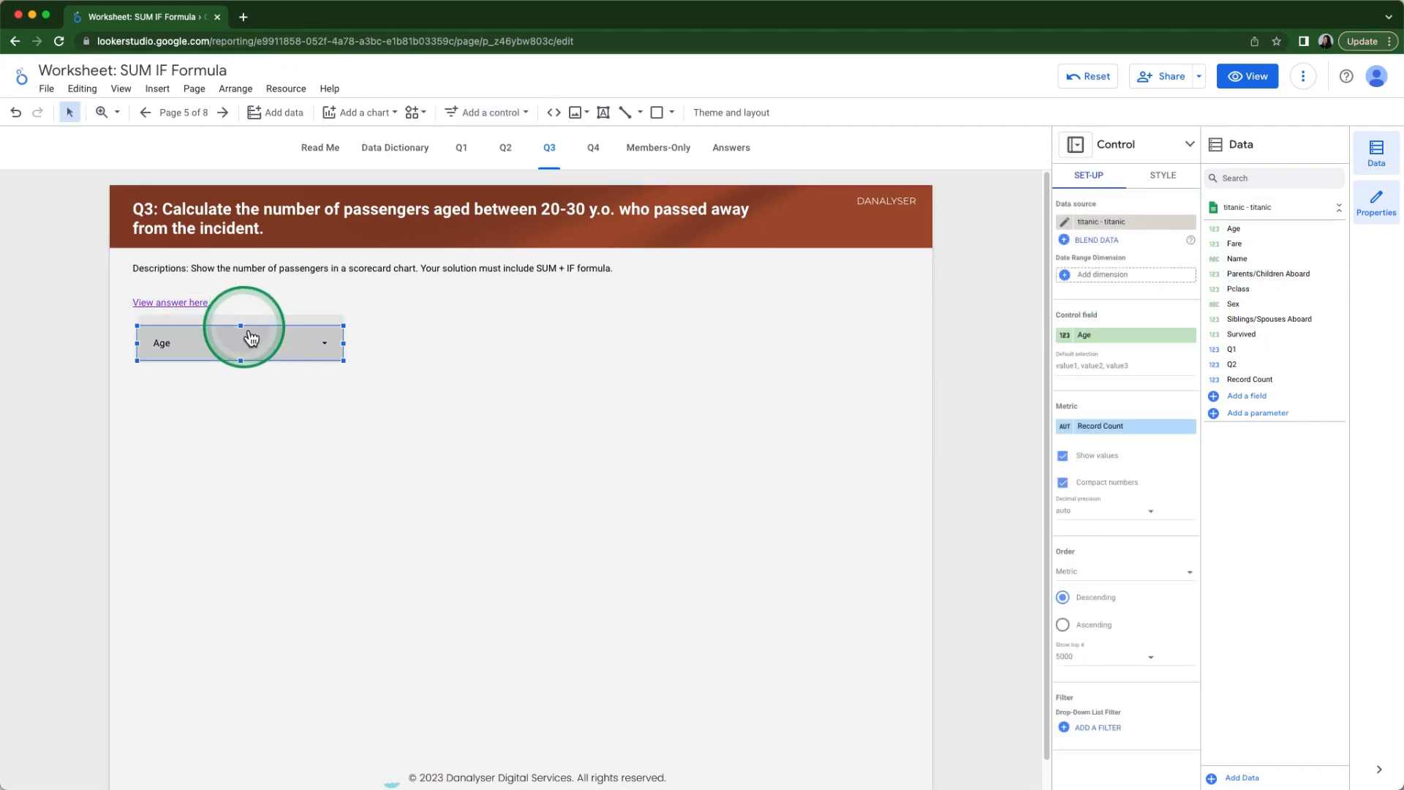
pyautogui.click(318, 342)
pyautogui.moveTo(347, 365); pyautogui.dragTo(558, 351)
pyautogui.moveTo(1244, 333); pyautogui.dragTo(1126, 335)
# Step: Select only the ages from 20 to 30 in the Age drop-down, including the half-year values
pyautogui.click(241, 342)
pyautogui.scroll(7, 279, 468)
pyautogui.click(161, 339)
pyautogui.scroll(-8, 191, 468)
pyautogui.click(161, 410)
pyautogui.click(161, 436)
pyautogui.click(161, 461)
pyautogui.click(161, 486)
pyautogui.click(161, 512)
pyautogui.scroll(-2, 176, 613)
pyautogui.click(161, 533)
pyautogui.click(160, 559)
pyautogui.click(161, 508)
pyautogui.scroll(-2, 172, 558)
pyautogui.click(163, 534)
pyautogui.click(630, 410)
# Step: Filter the Survived drop-down to only 0 and review the ages selected in the Age drop-down
pyautogui.click(545, 343)
pyautogui.click(544, 391)
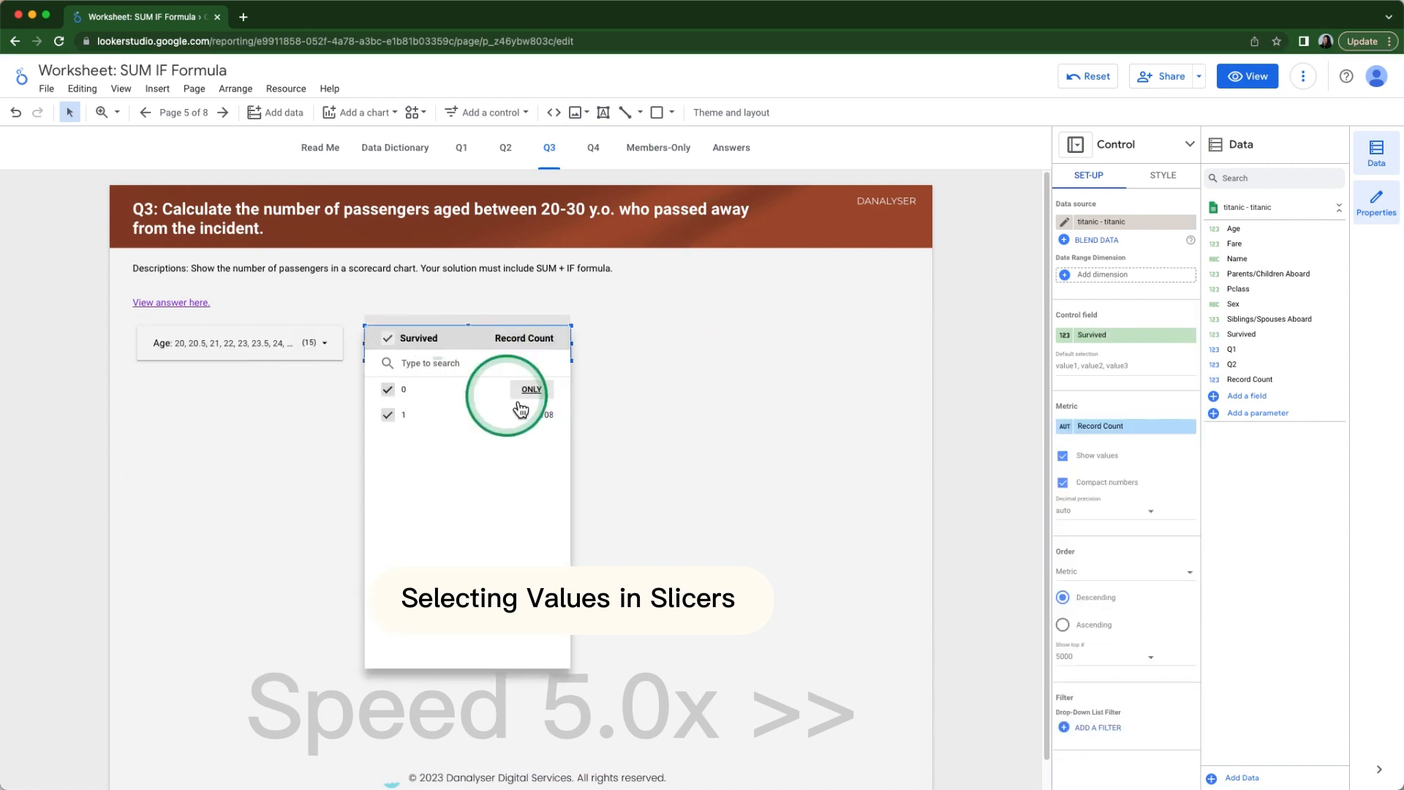
pyautogui.click(673, 398)
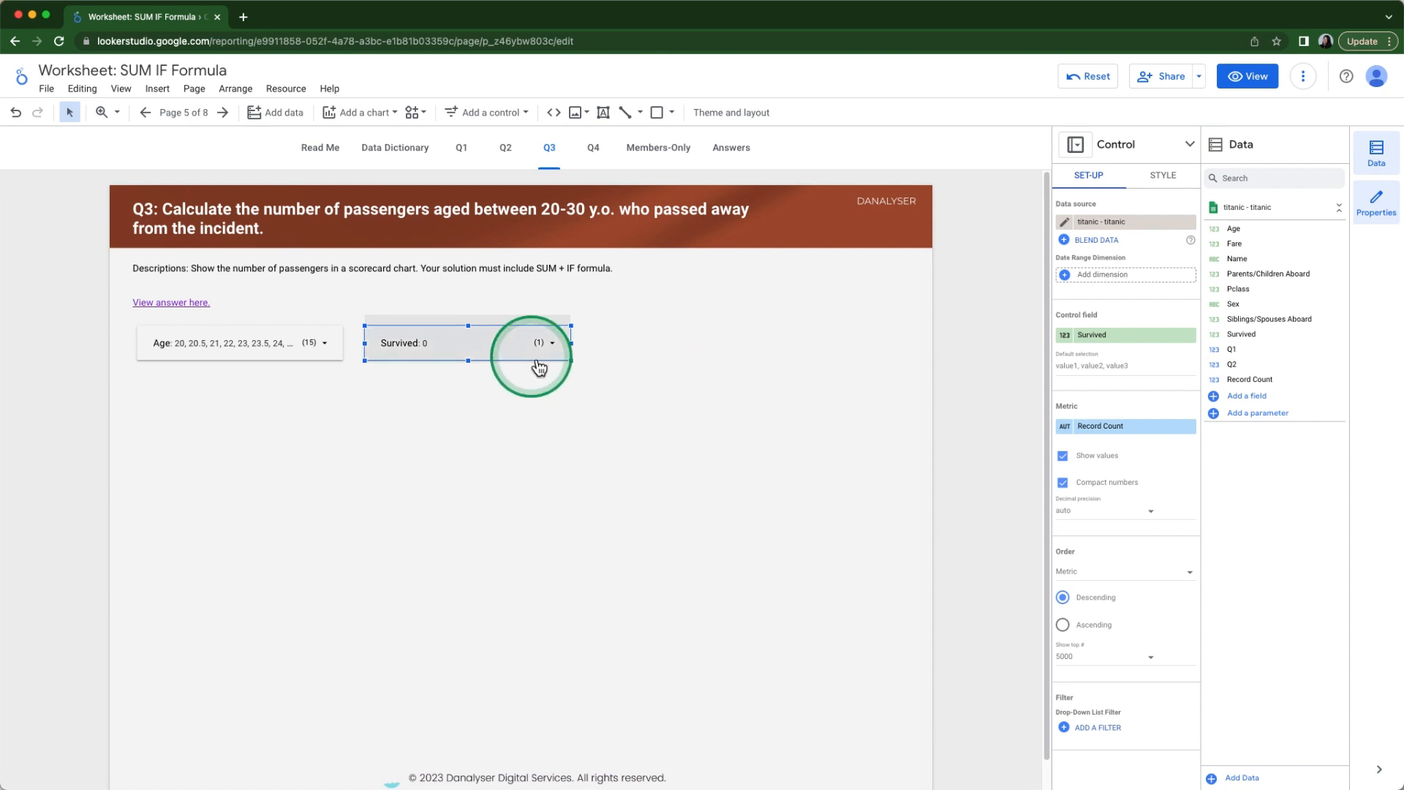
pyautogui.click(798, 412)
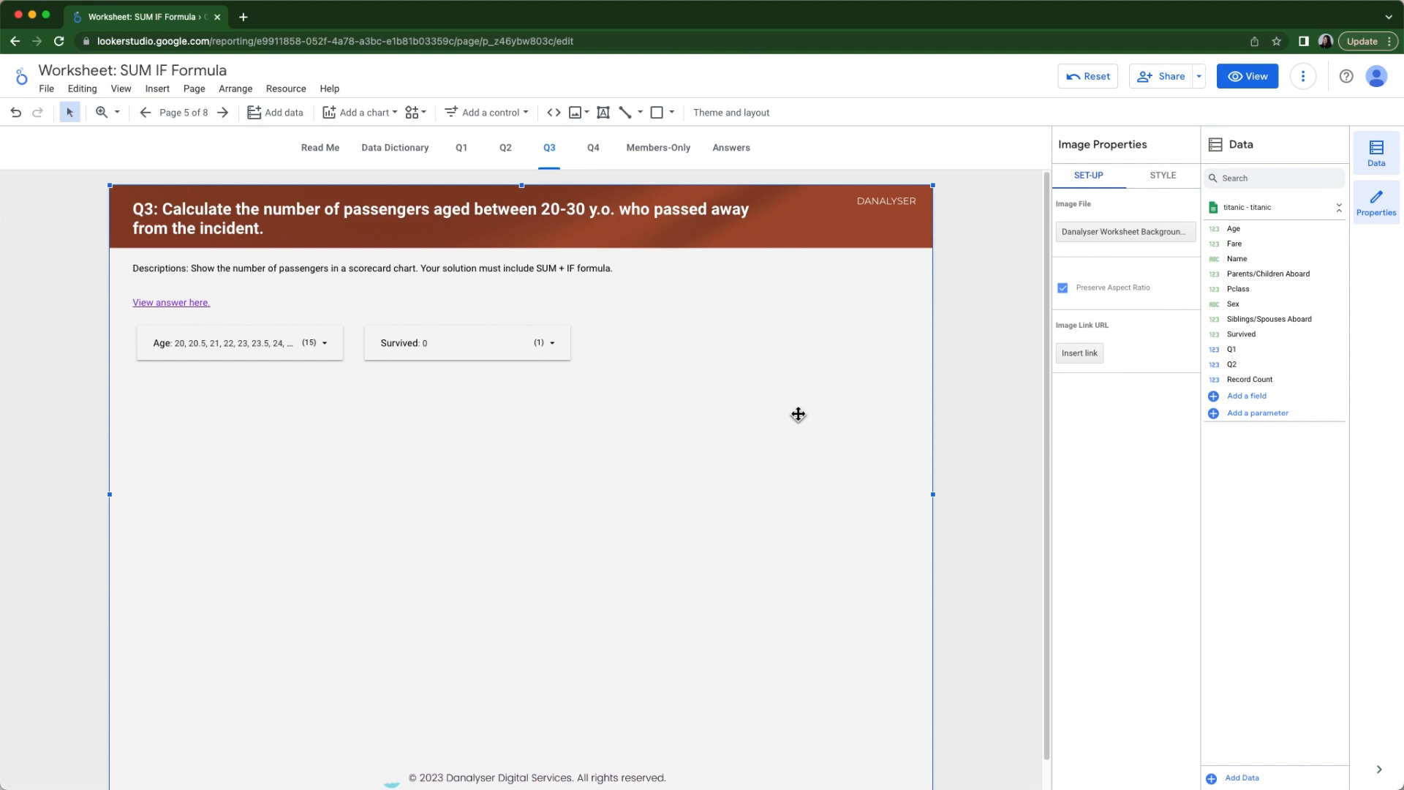
pyautogui.click(307, 344)
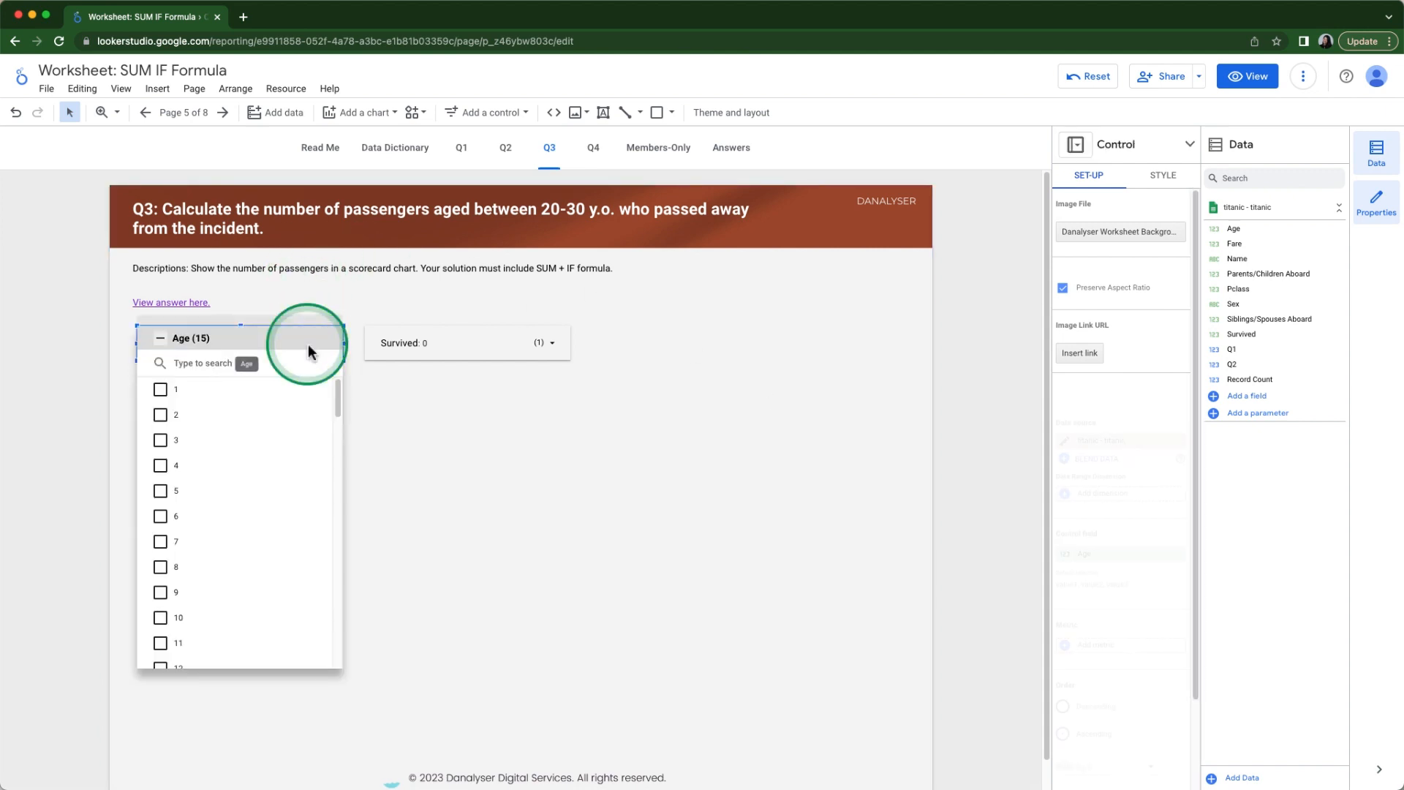
pyautogui.scroll(-10, 278, 475)
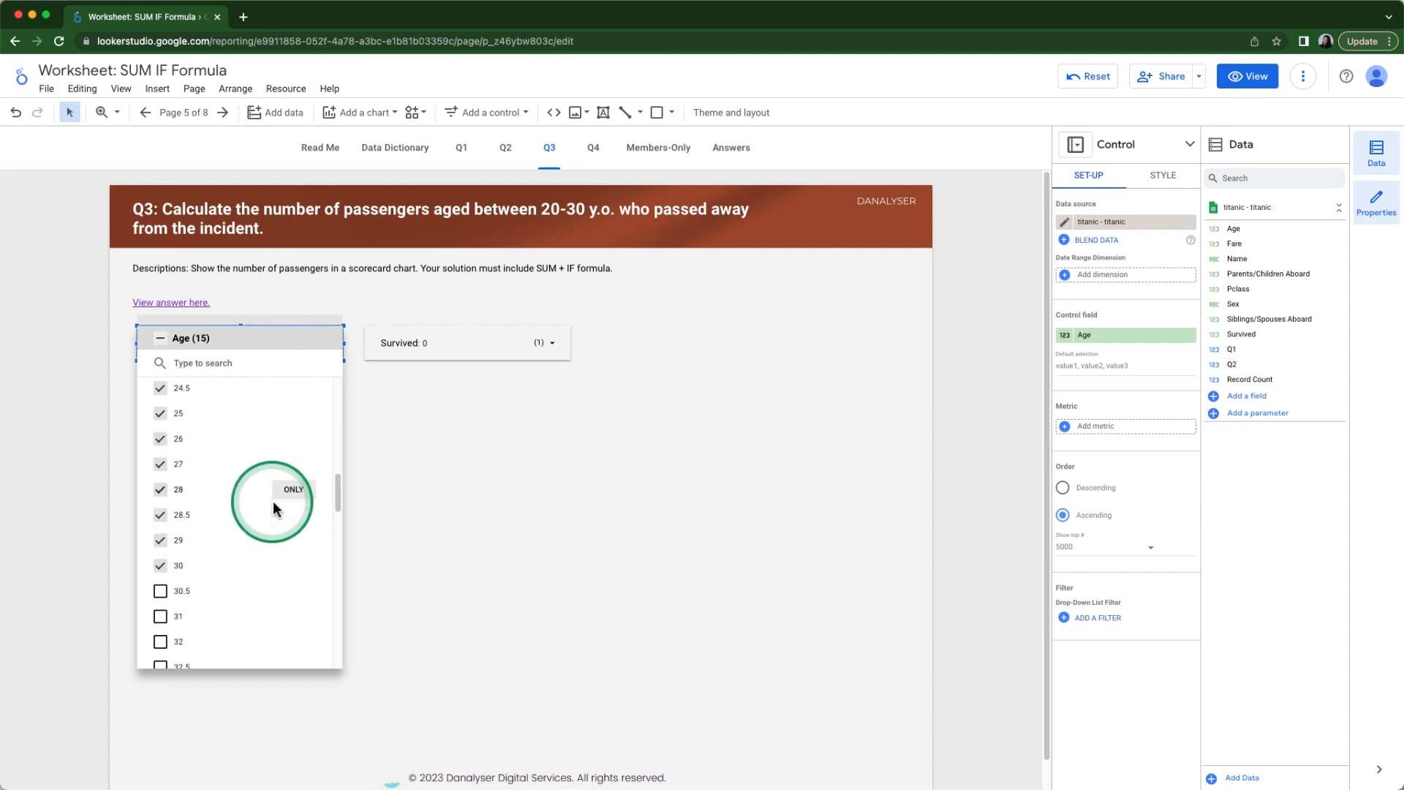
pyautogui.scroll(3, 275, 428)
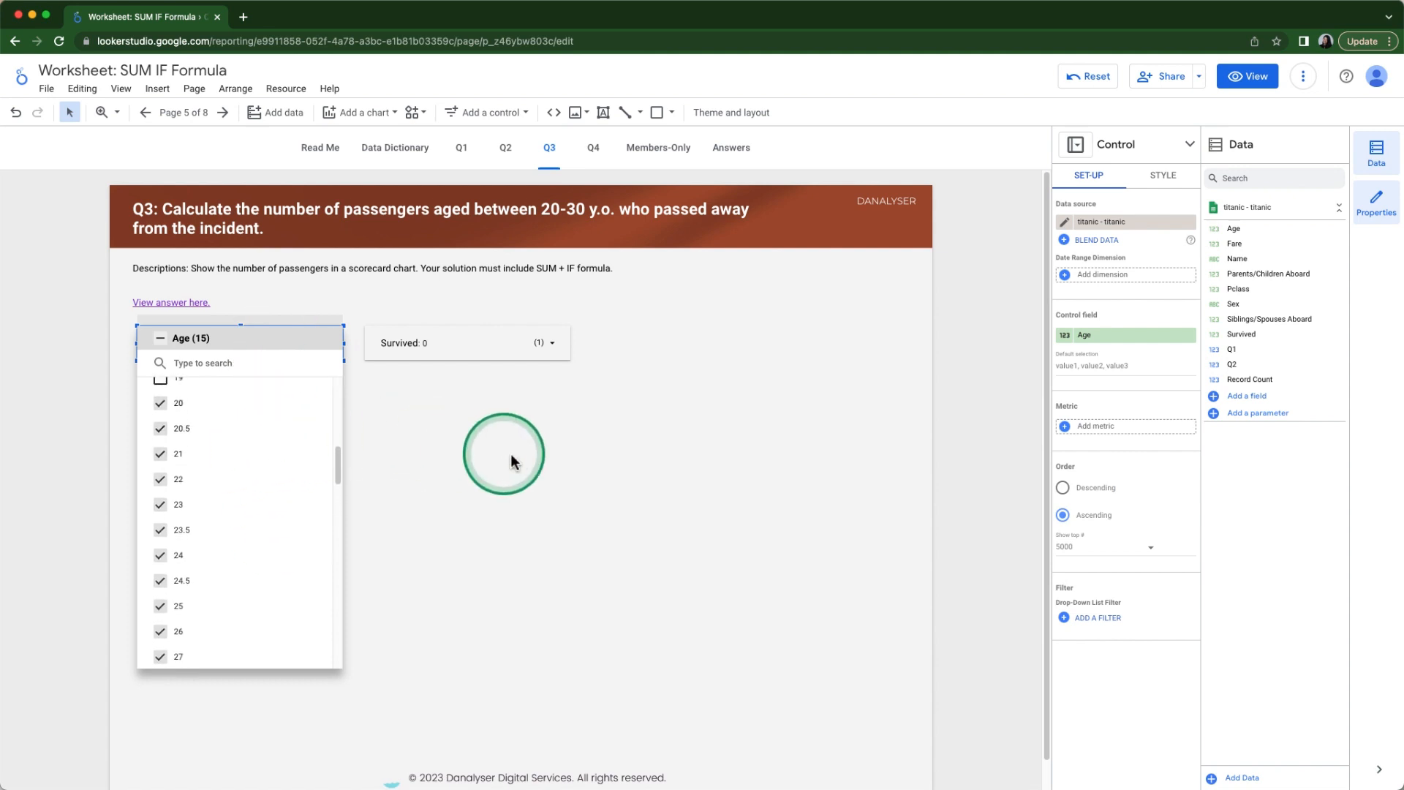
pyautogui.click(512, 459)
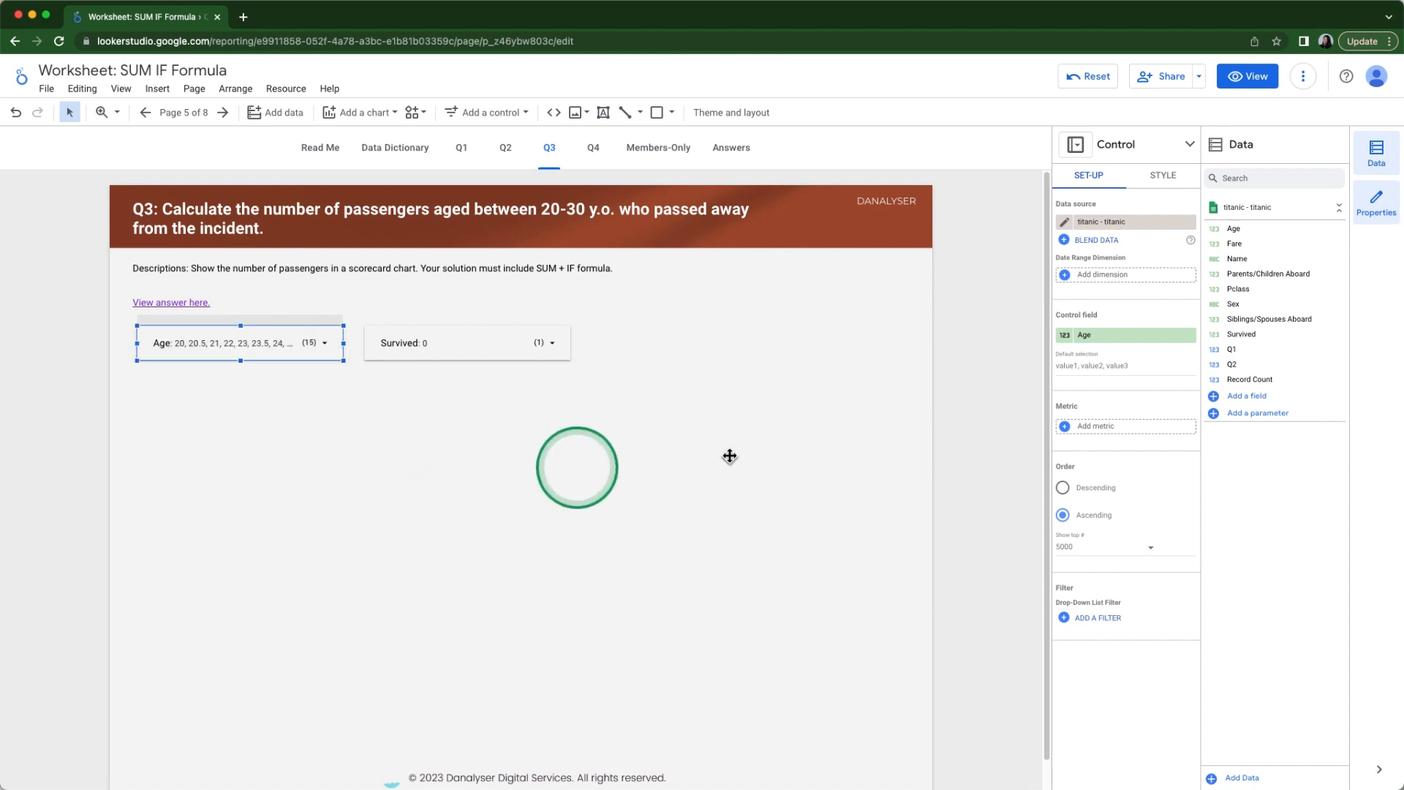
# Step: Create a calculated field named Q3 with the formula IF(Age >= 20 AND Age <= 30 AND Survived = 0, 1, 0)
pyautogui.click(1239, 402)
pyautogui.click(424, 503)
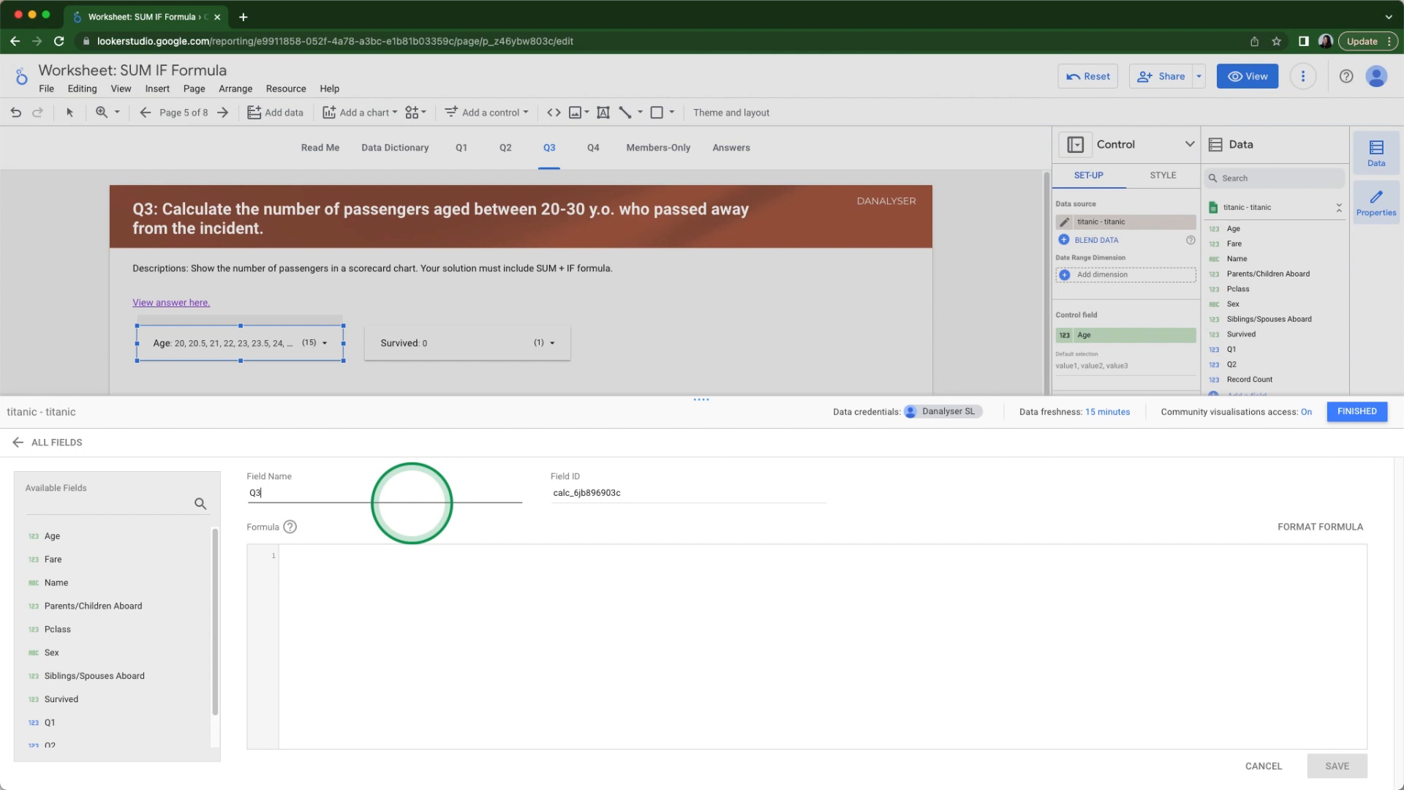
pyautogui.click(554, 611)
pyautogui.write('IF(')
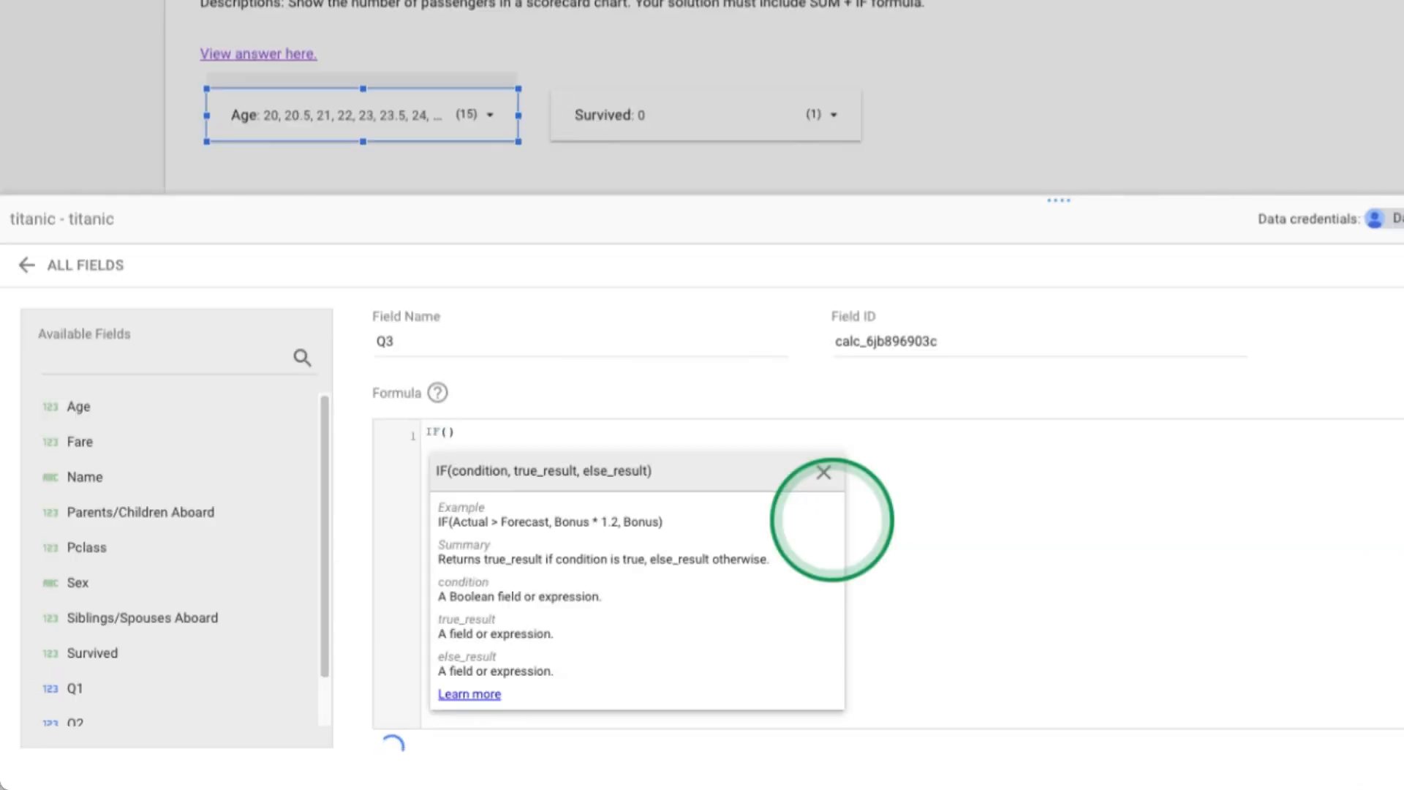
pyautogui.write('Age')
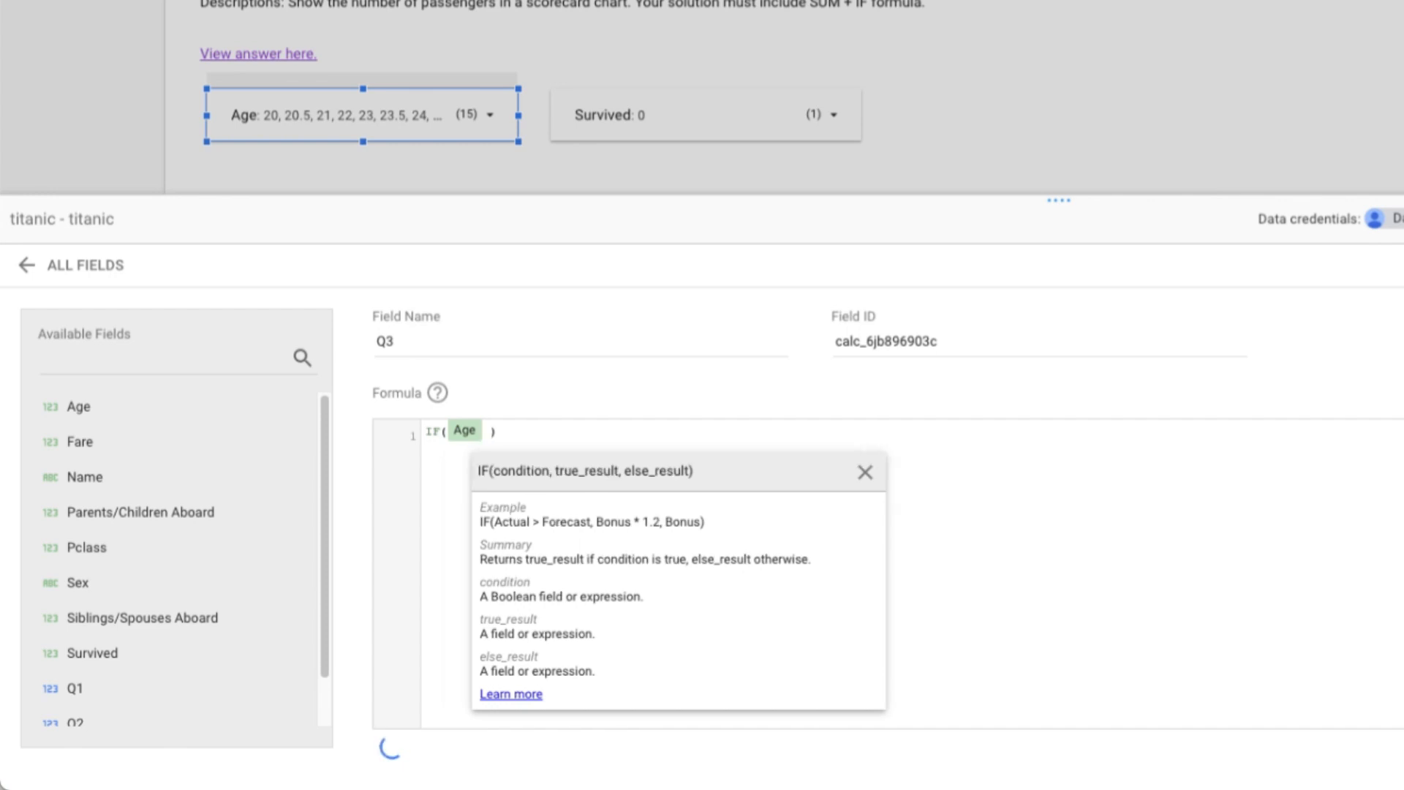
pyautogui.write(' >')
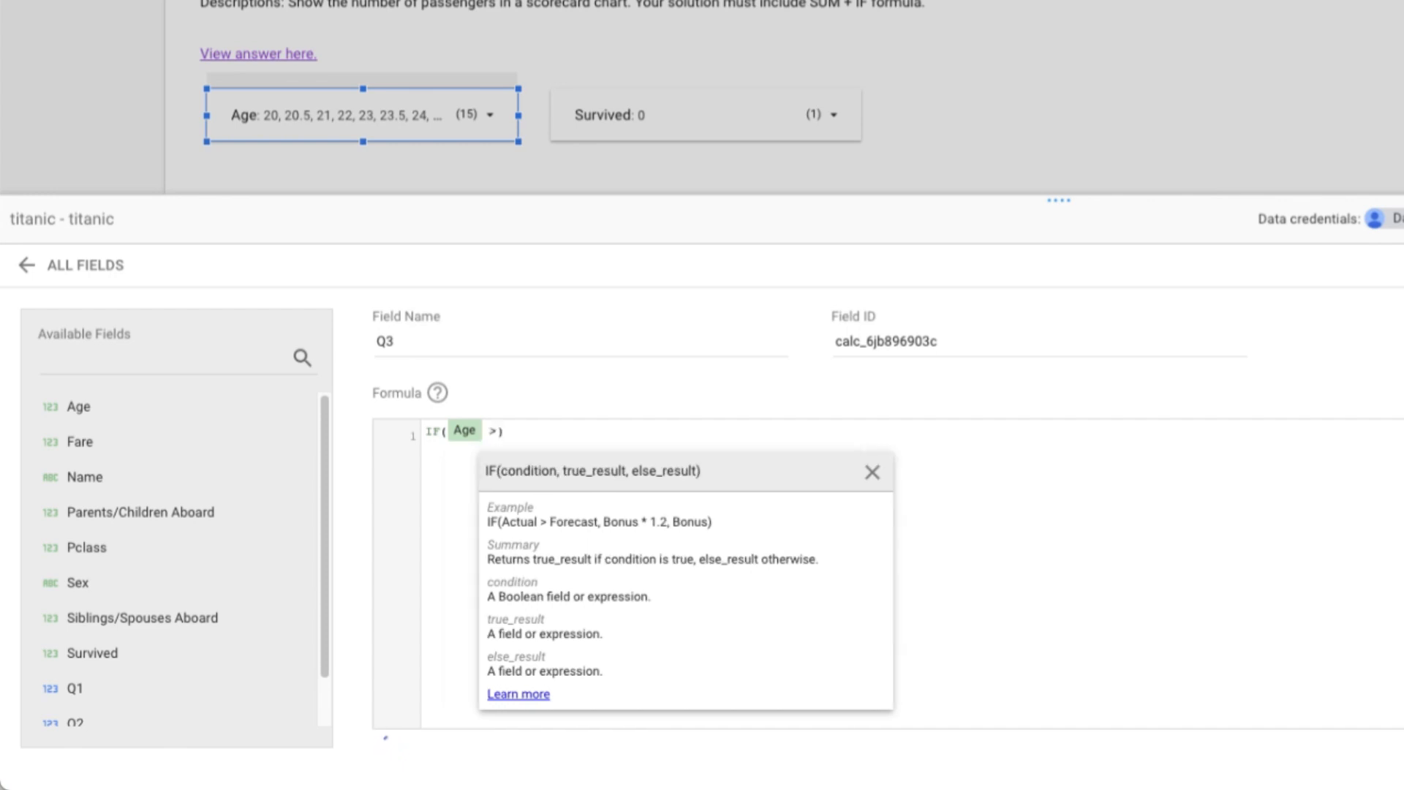
pyautogui.write('= 20')
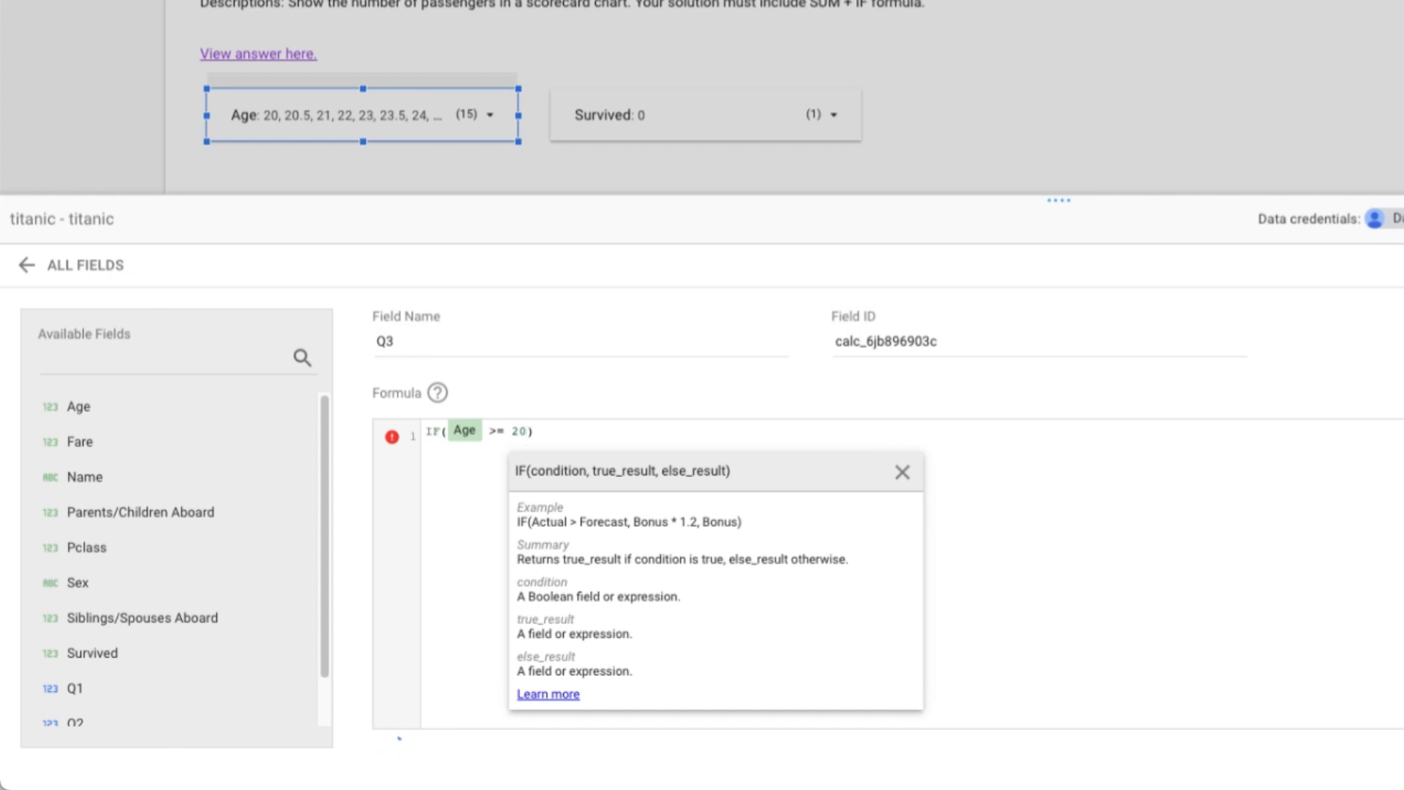
pyautogui.write(' AND Age')
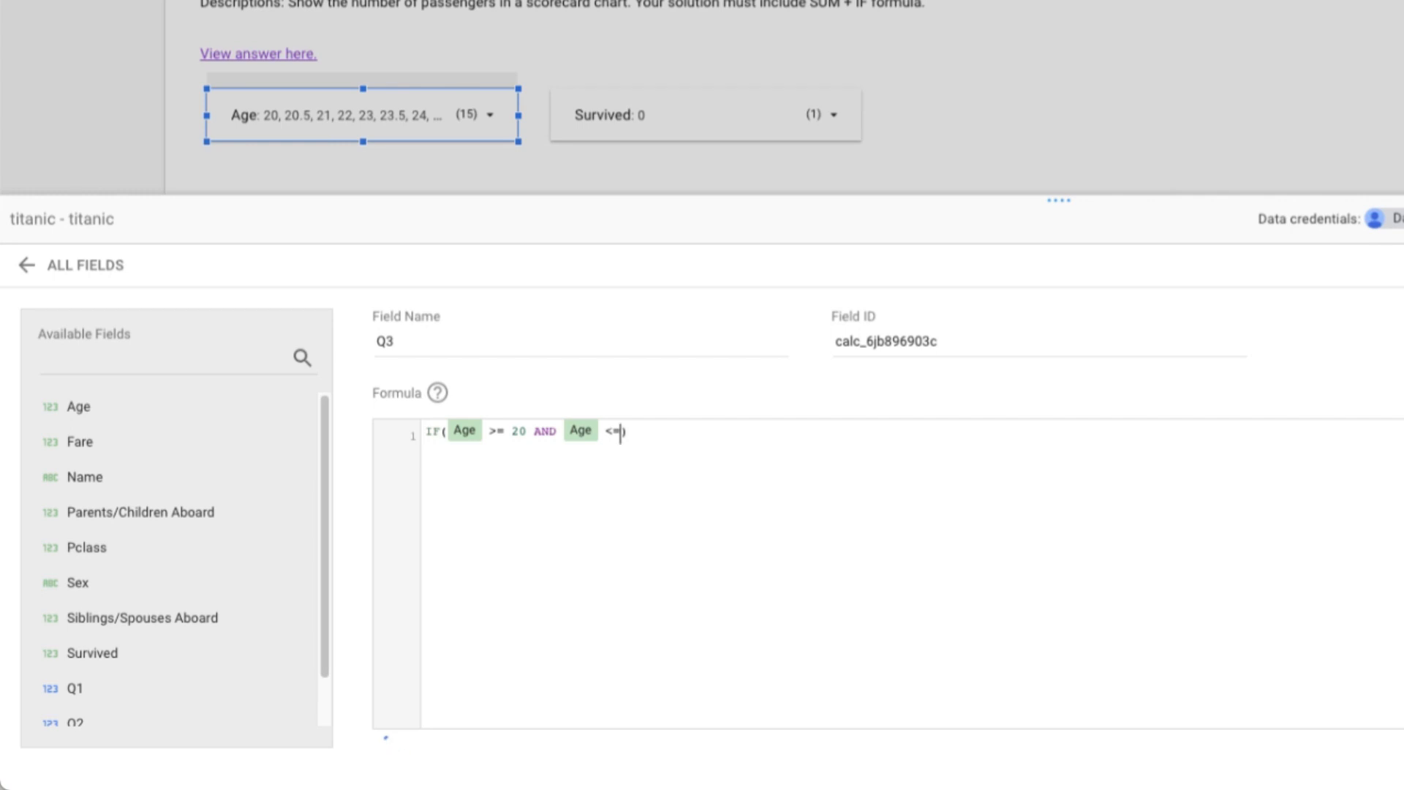
pyautogui.write('<= 30 AND Survive')
pyautogui.press('Return')
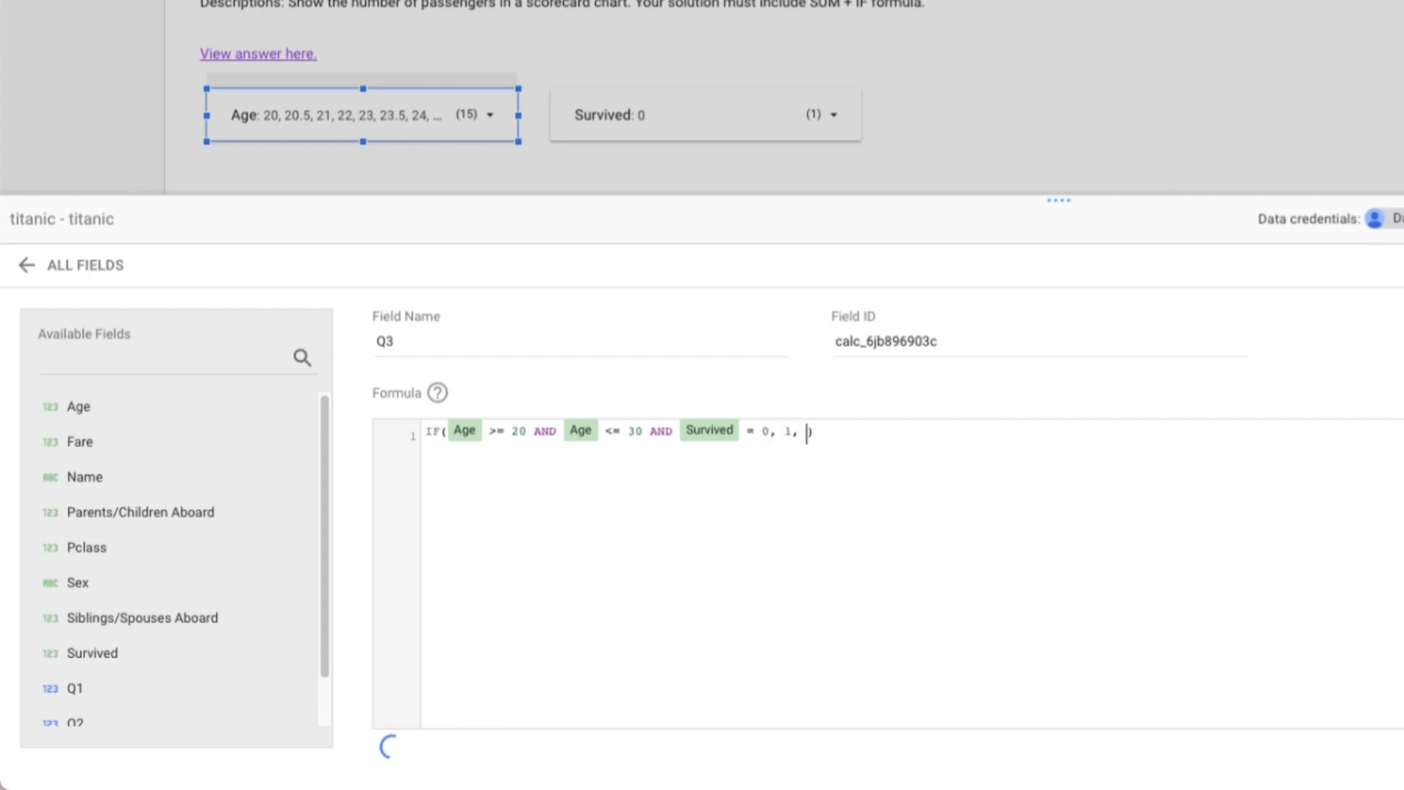
pyautogui.write('= 0, 1, 0')
# Step: Wrap the Q3 field's whole IF formula in SUM( )
pyautogui.press('Home')
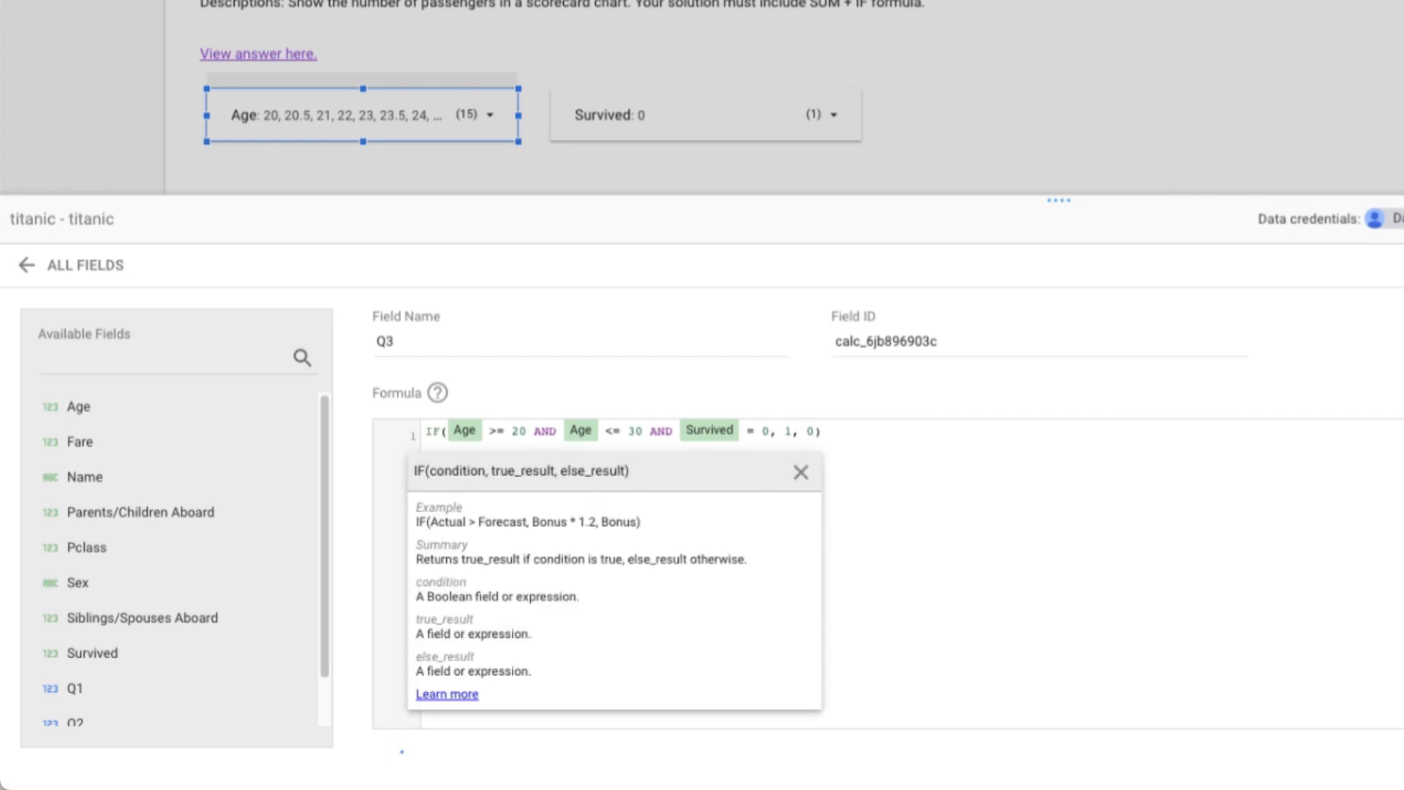
pyautogui.write('SUM(')
pyautogui.press('End')
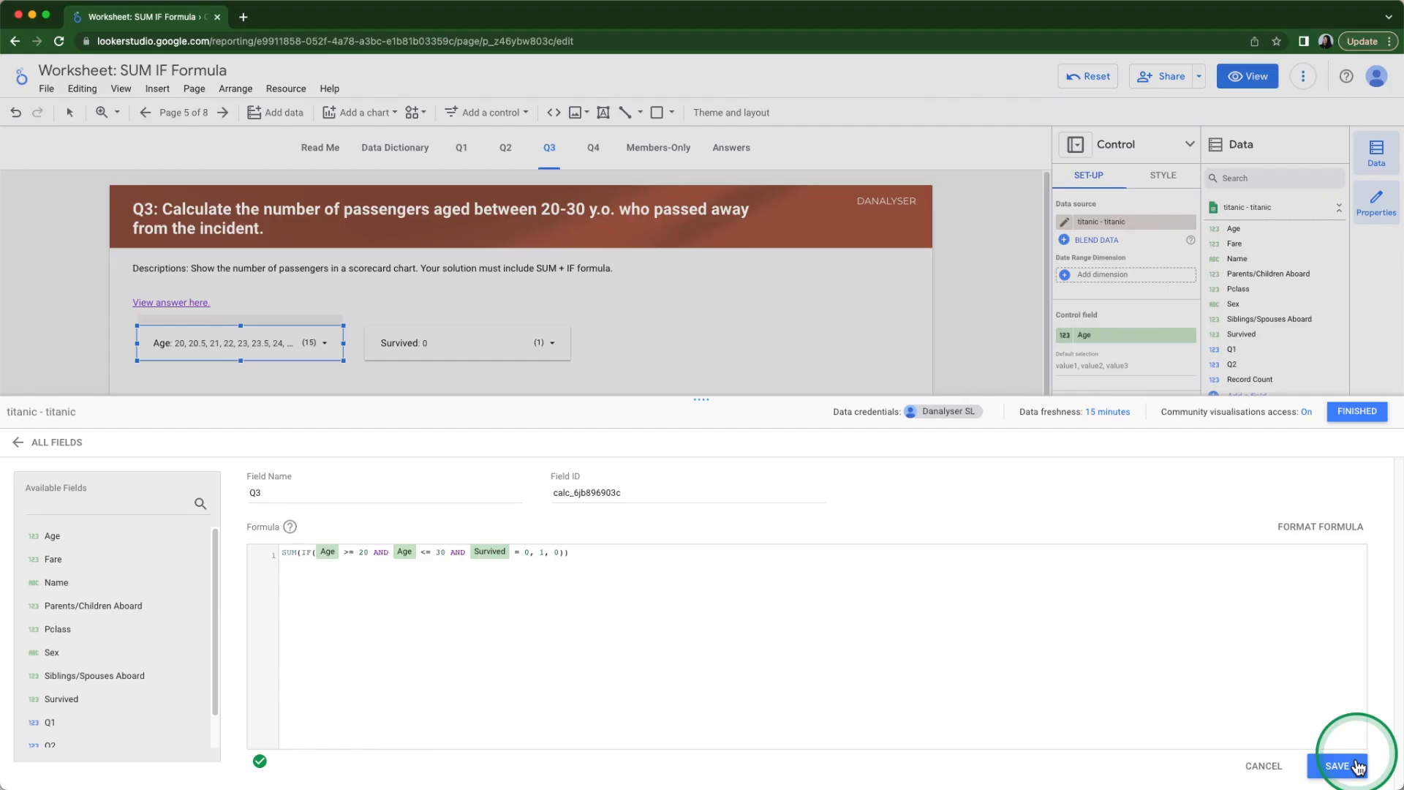
# Step: Save the Q3 field, close the field editor and add Q3 as a scorecard below the Age drop-down
pyautogui.click(1338, 765)
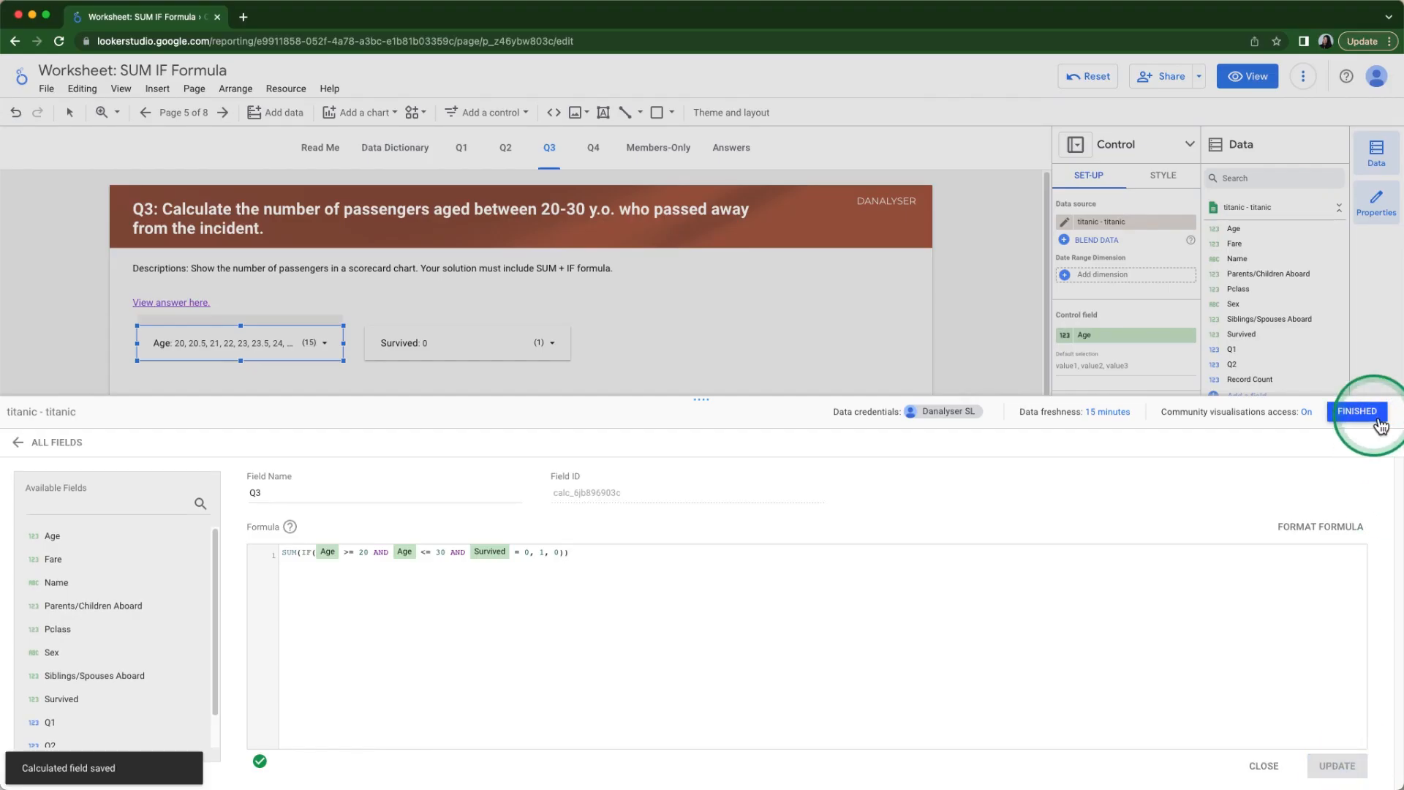
pyautogui.click(1357, 411)
pyautogui.moveTo(1232, 379); pyautogui.dragTo(192, 415)
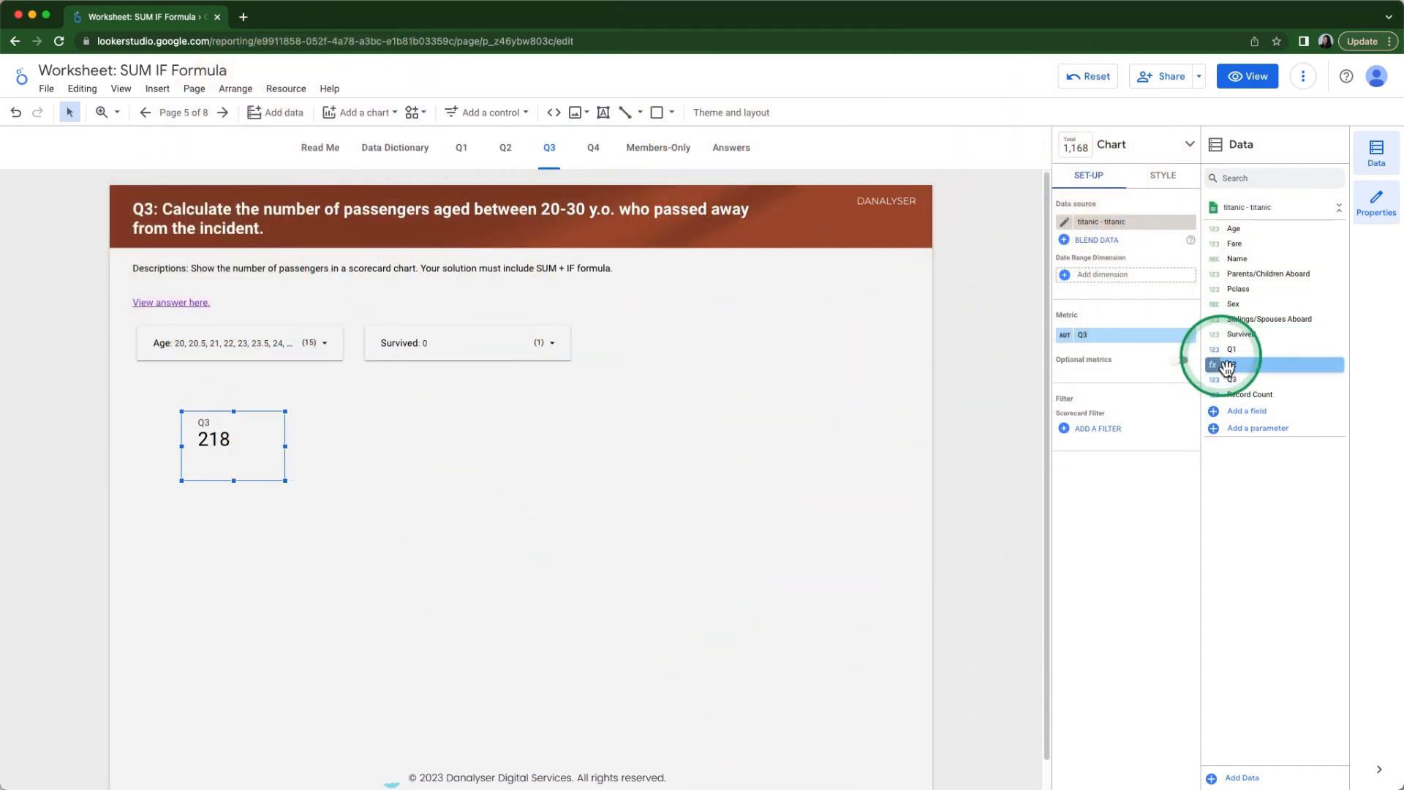
# Step: Reopen the Q3 field's formula and enlarge the browser page zoom by three levels
pyautogui.click(1213, 379)
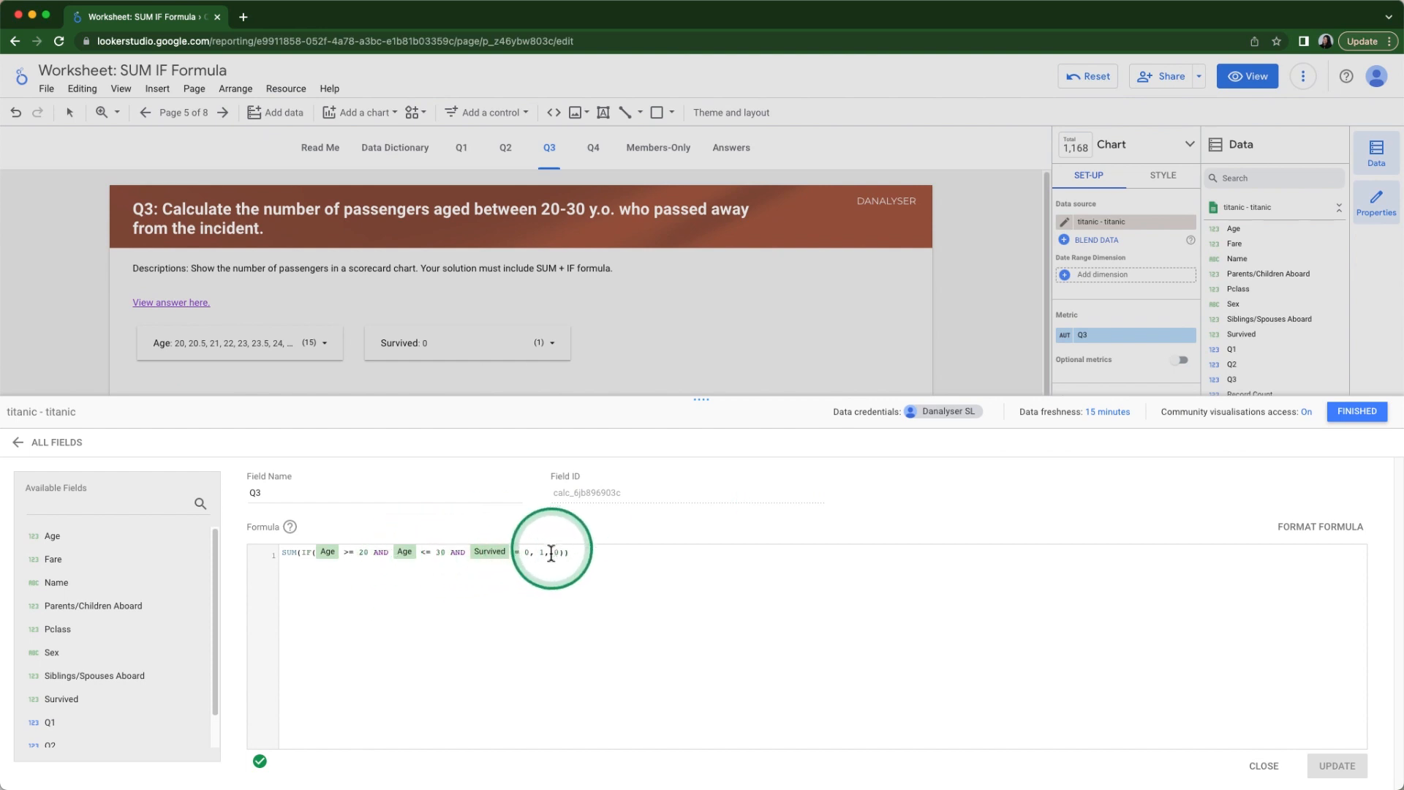
pyautogui.click(1390, 41)
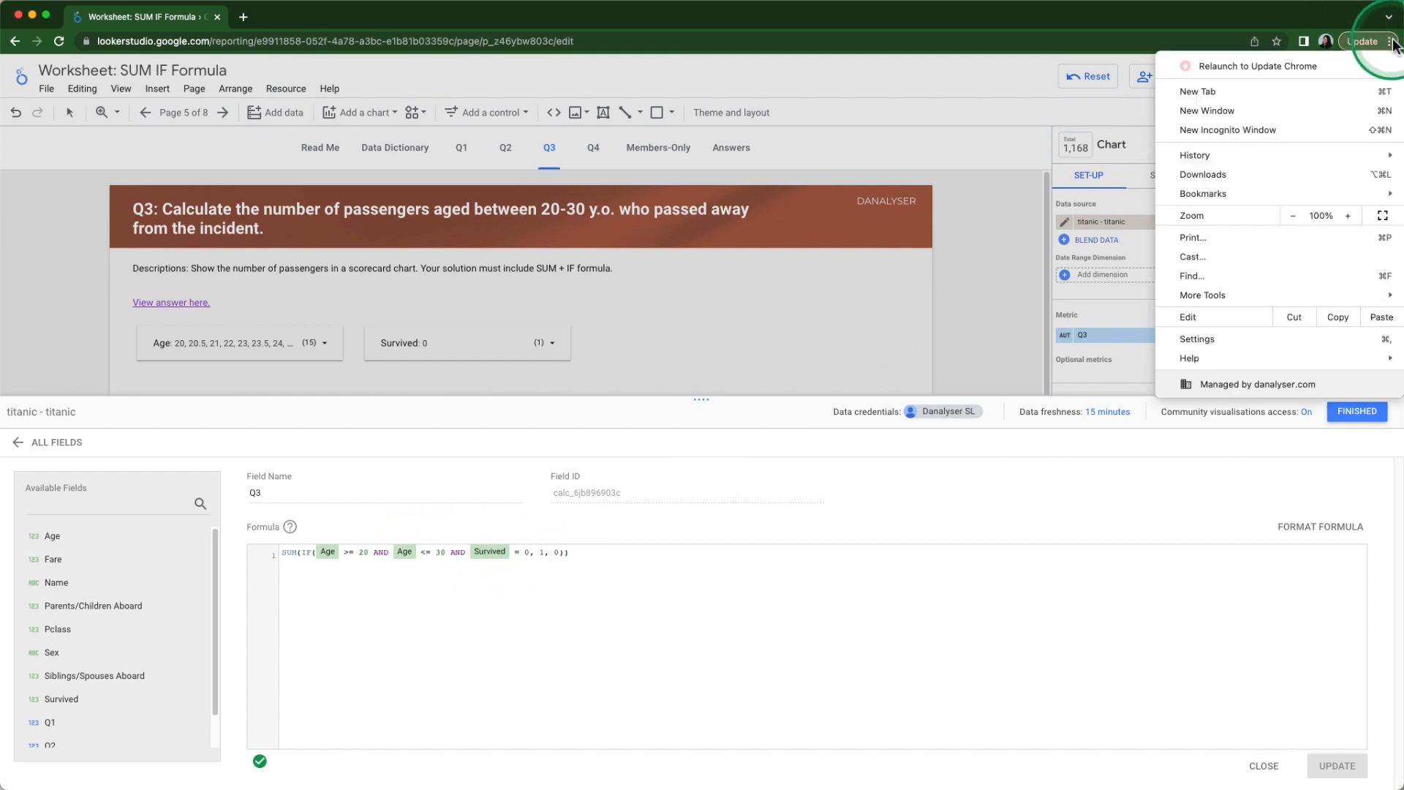
pyautogui.click(1346, 216)
pyautogui.click(1347, 216)
pyautogui.click(1346, 216)
pyautogui.click(649, 471)
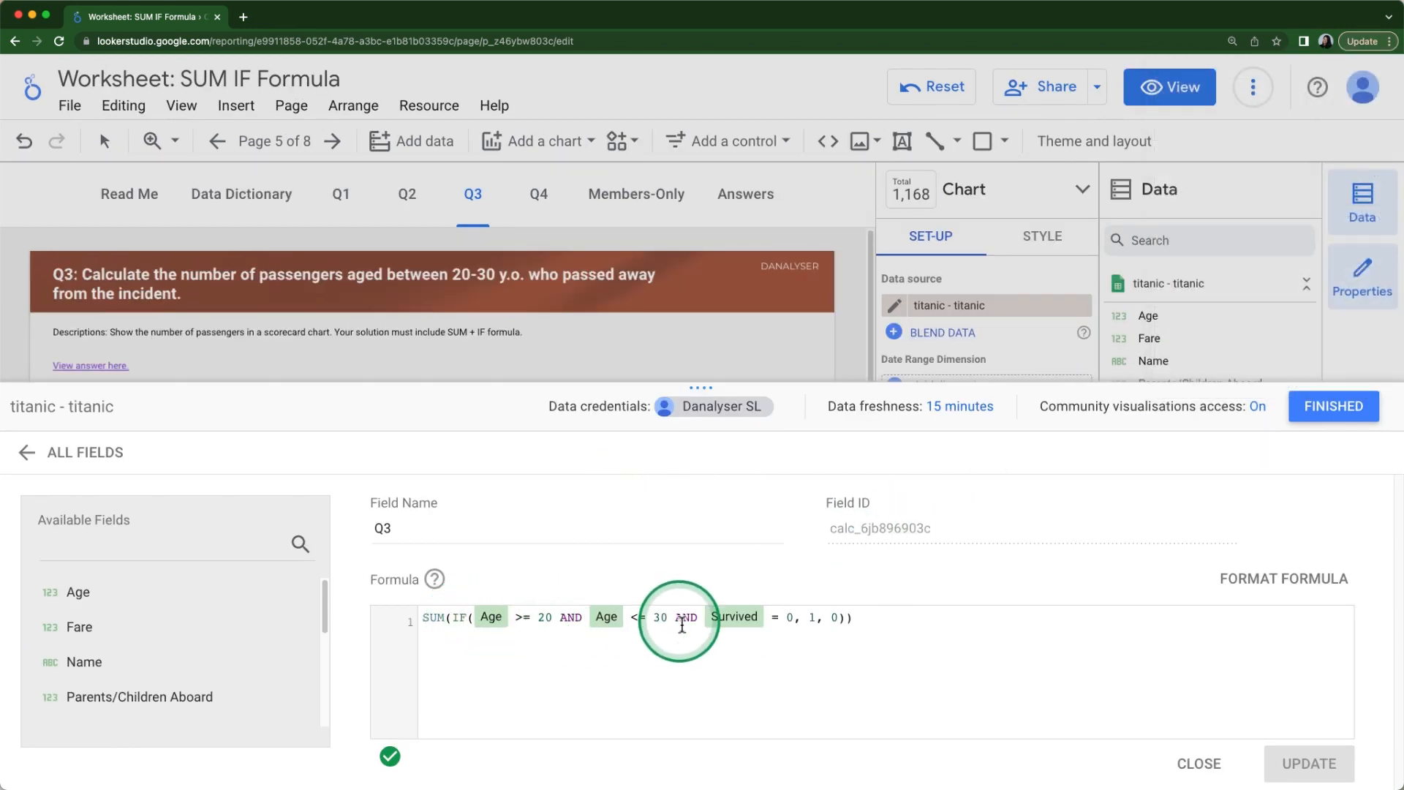
# Step: Examine the lower age limit of 20 and the upper limit of 30 in the Q3 formula
pyautogui.click(534, 622)
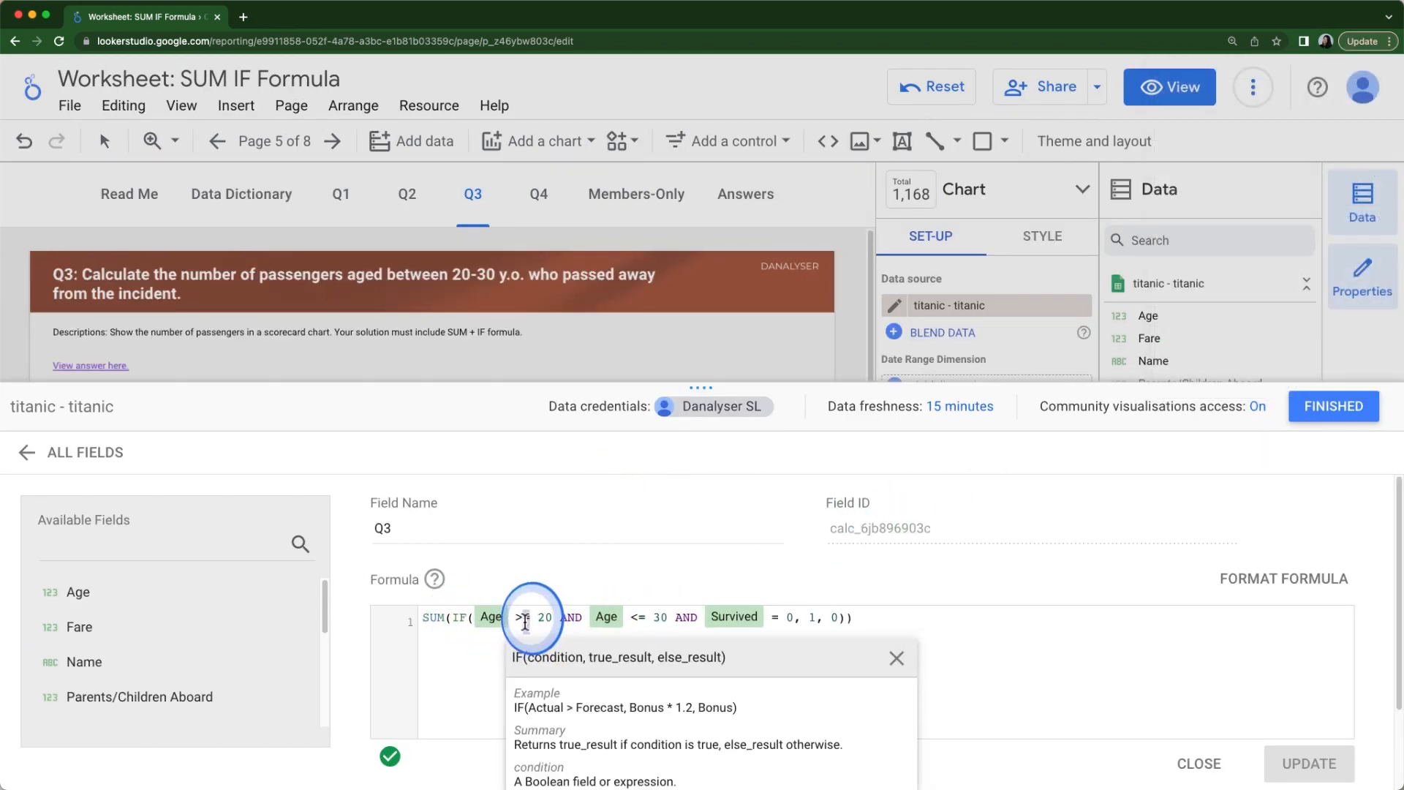
pyautogui.doubleClick(545, 618)
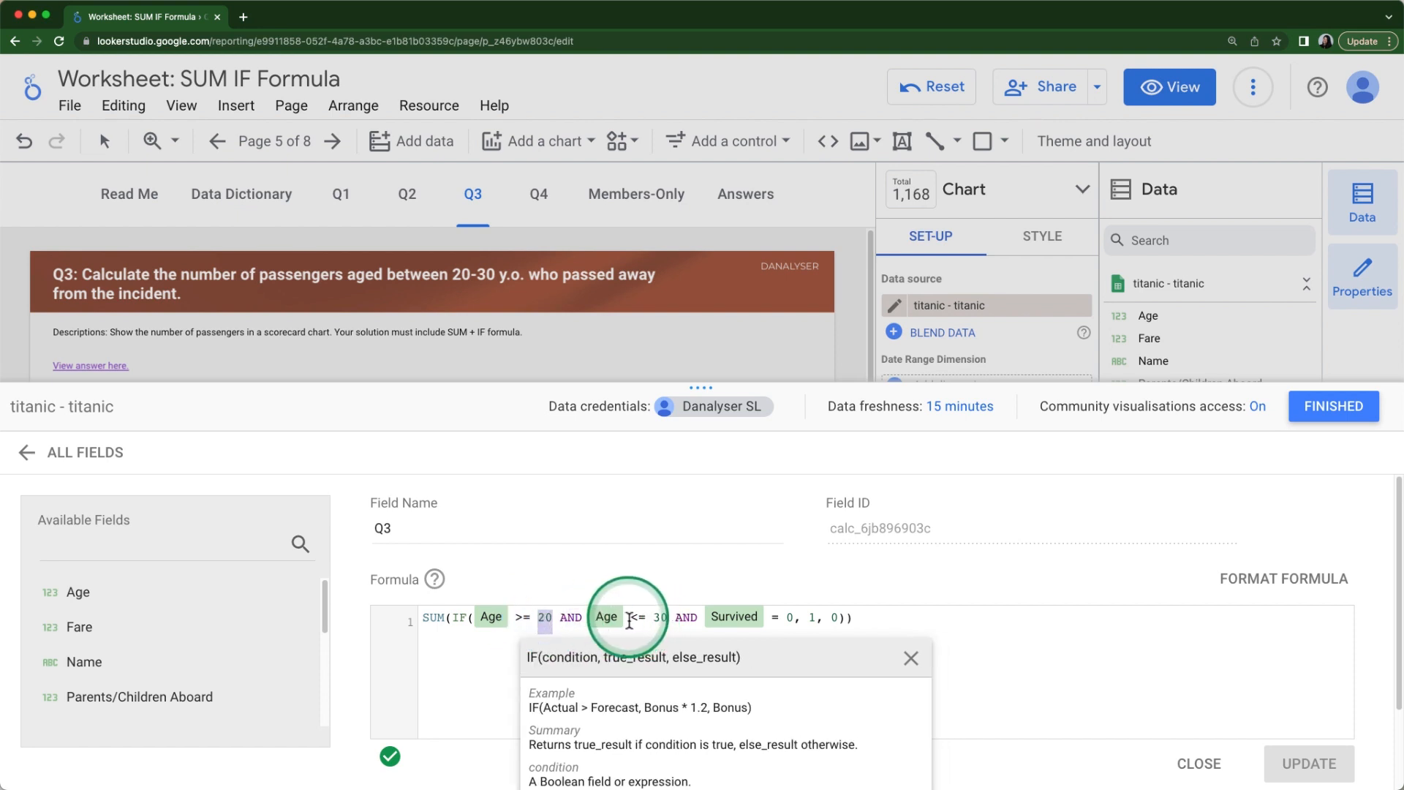
pyautogui.click(634, 622)
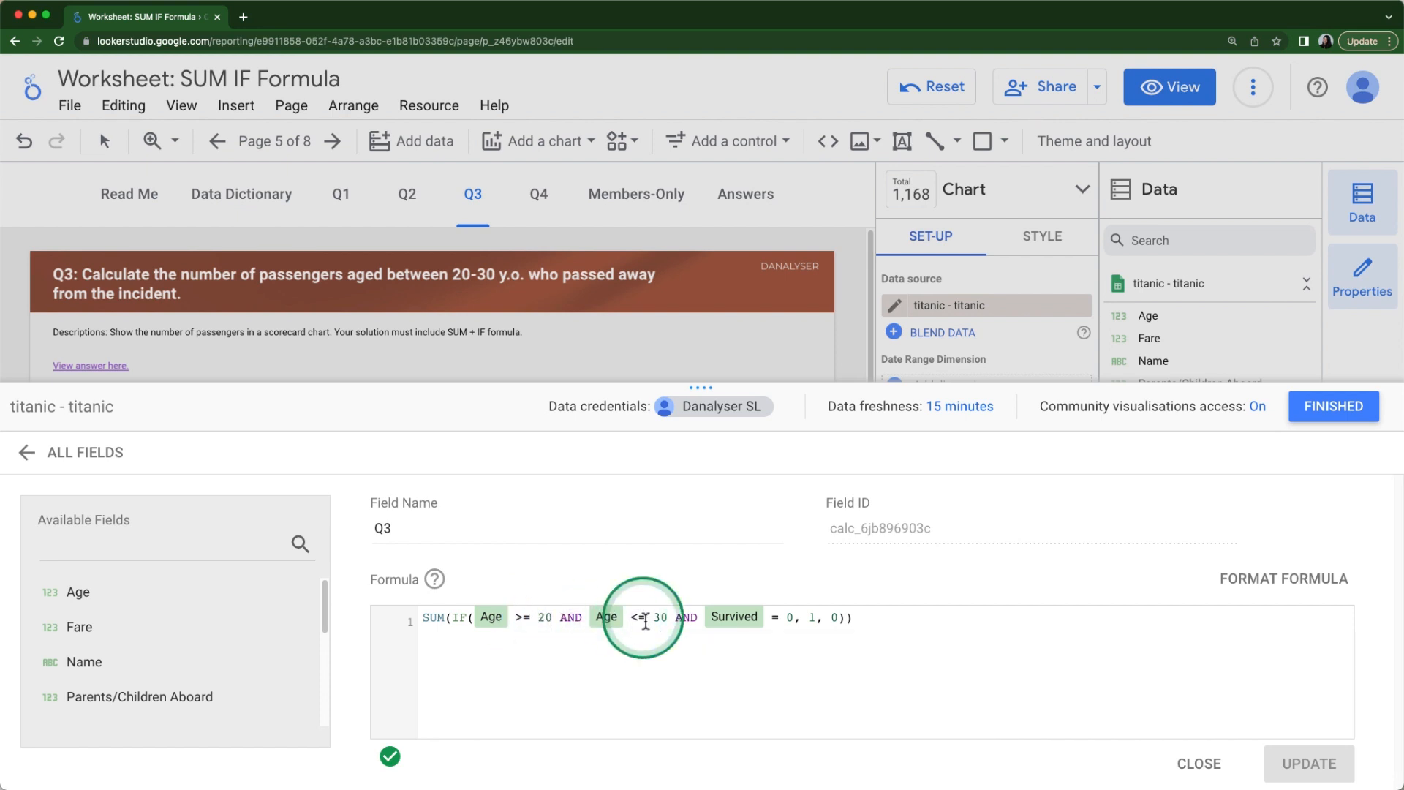
pyautogui.doubleClick(660, 618)
pyautogui.click(837, 621)
pyautogui.click(557, 624)
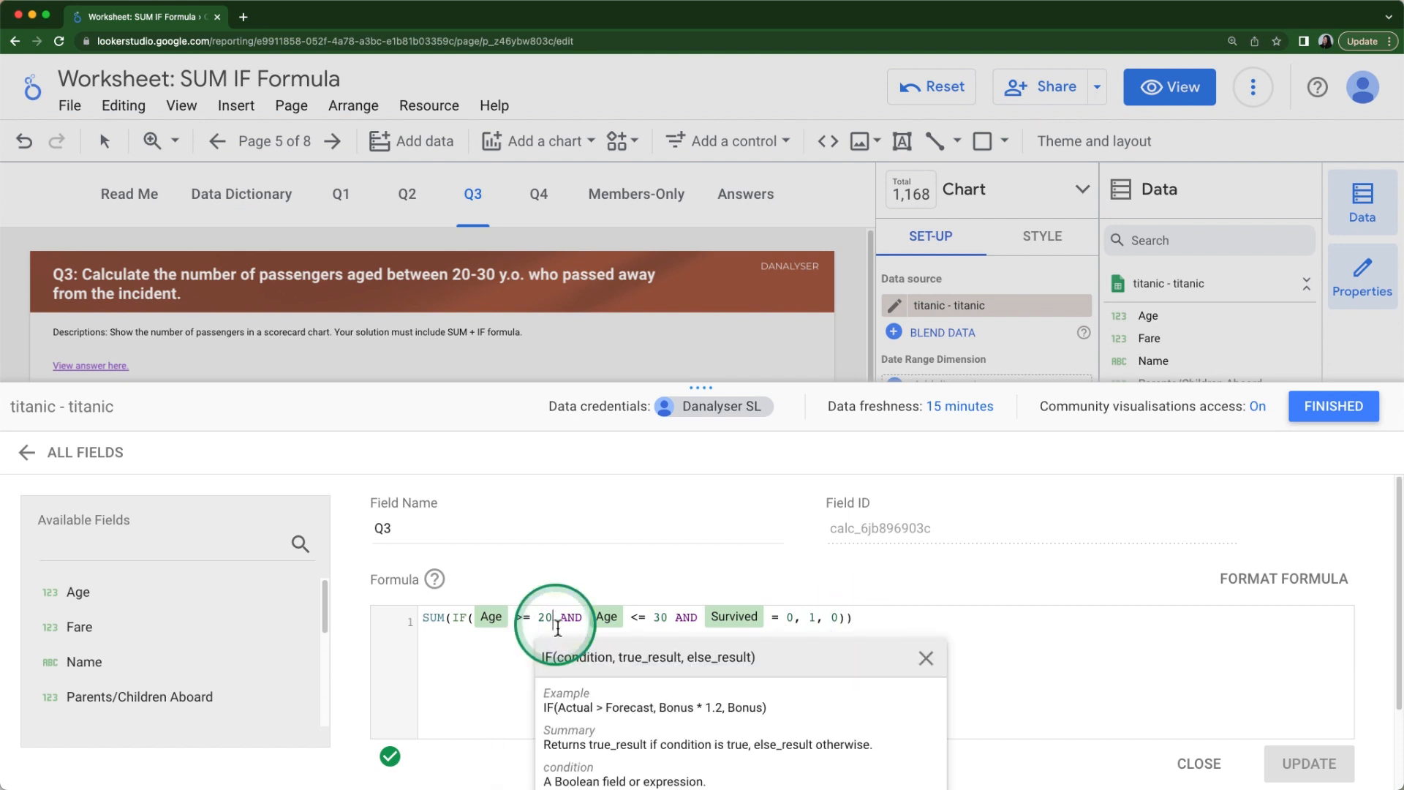
# Step: Try the lower age condition as > 19 in the Q3 formula
pyautogui.click(532, 621)
pyautogui.click(588, 621)
pyautogui.write('>')
pyautogui.press('Right')
pyautogui.press('Right')
pyautogui.press('Right')
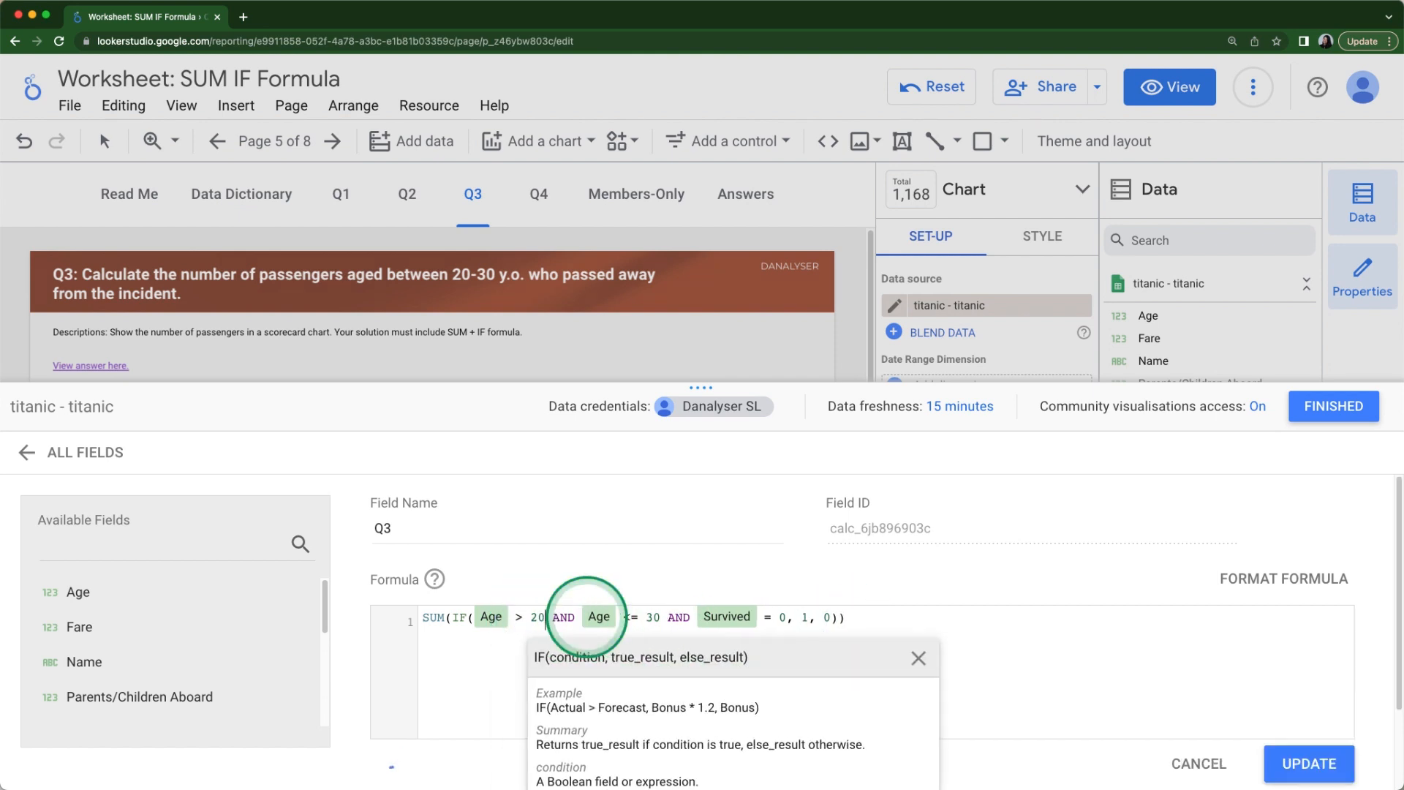
pyautogui.press('BackSpace')
pyautogui.press('BackSpace')
pyautogui.write('10')
pyautogui.press('BackSpace')
pyautogui.write('9')
# Step: Set the lower age condition in the Q3 formula to >=20, update the field and close the editor
pyautogui.hotkey('shift', 'Left')
pyautogui.hotkey('shift', 'Left')
pyautogui.hotkey('shift', 'Left')
pyautogui.hotkey('shift', 'Left')
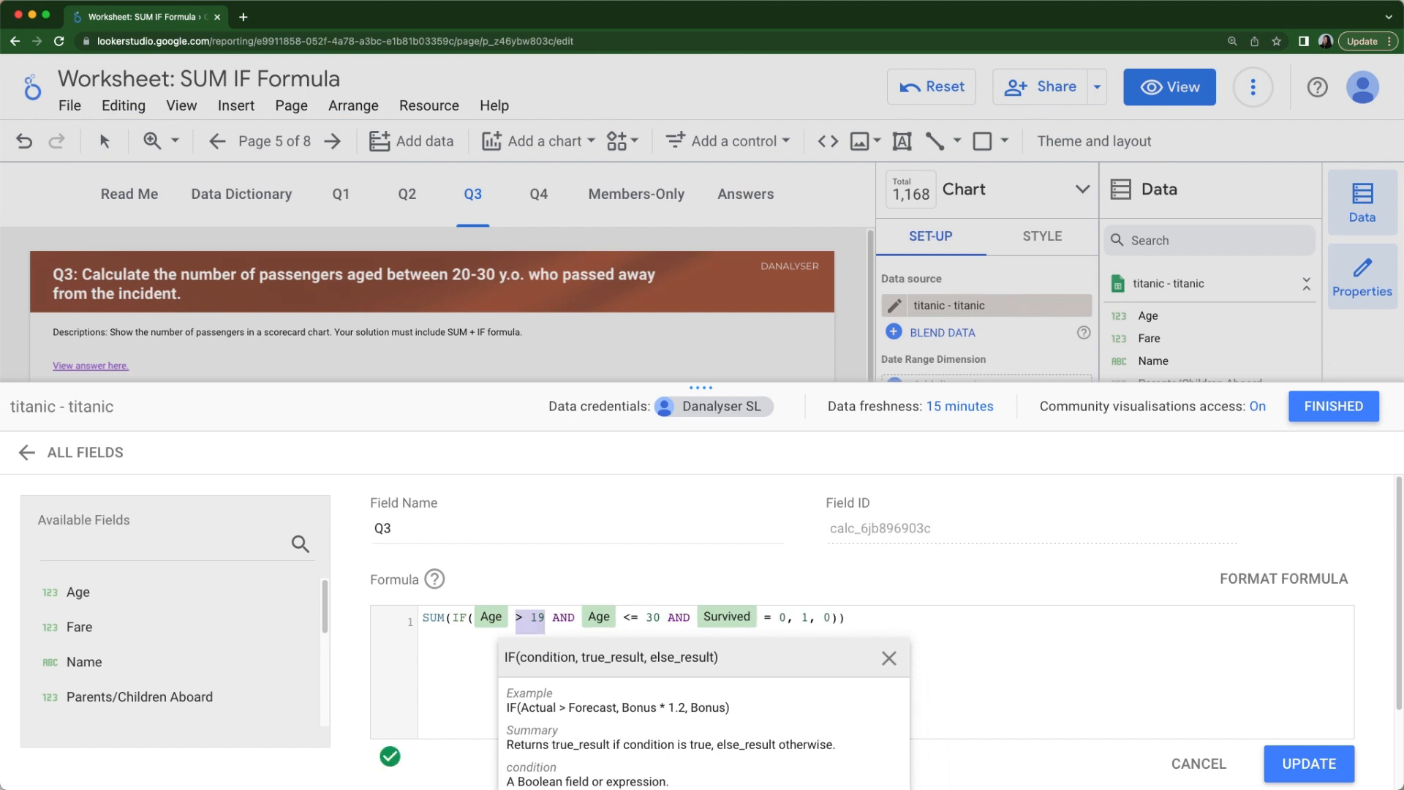
pyautogui.write('>=20')
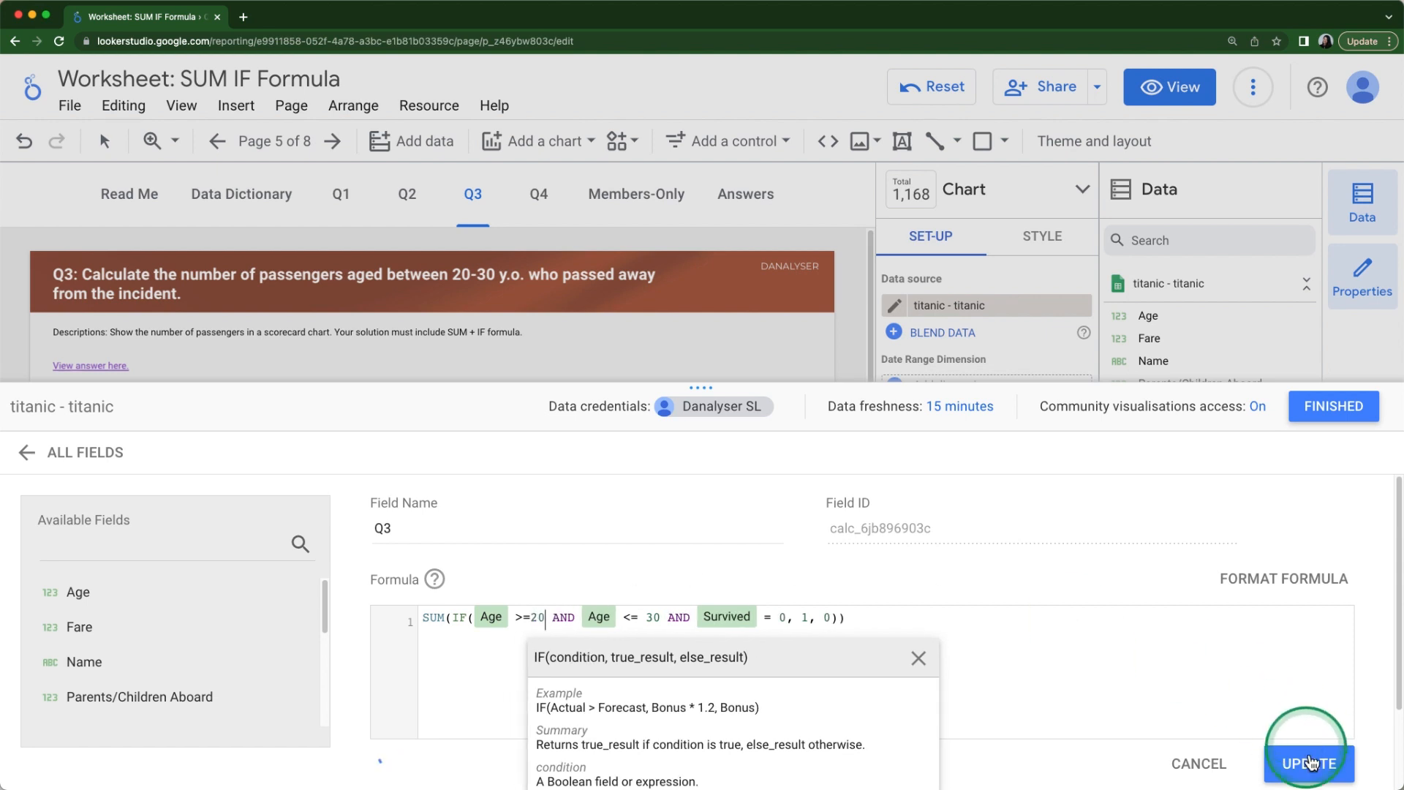
pyautogui.click(1309, 760)
pyautogui.click(1338, 408)
# Step: Look through the values in the Age drop-down for fractional ages around the 20 and 30 limits
pyautogui.click(183, 407)
pyautogui.moveTo(195, 612)
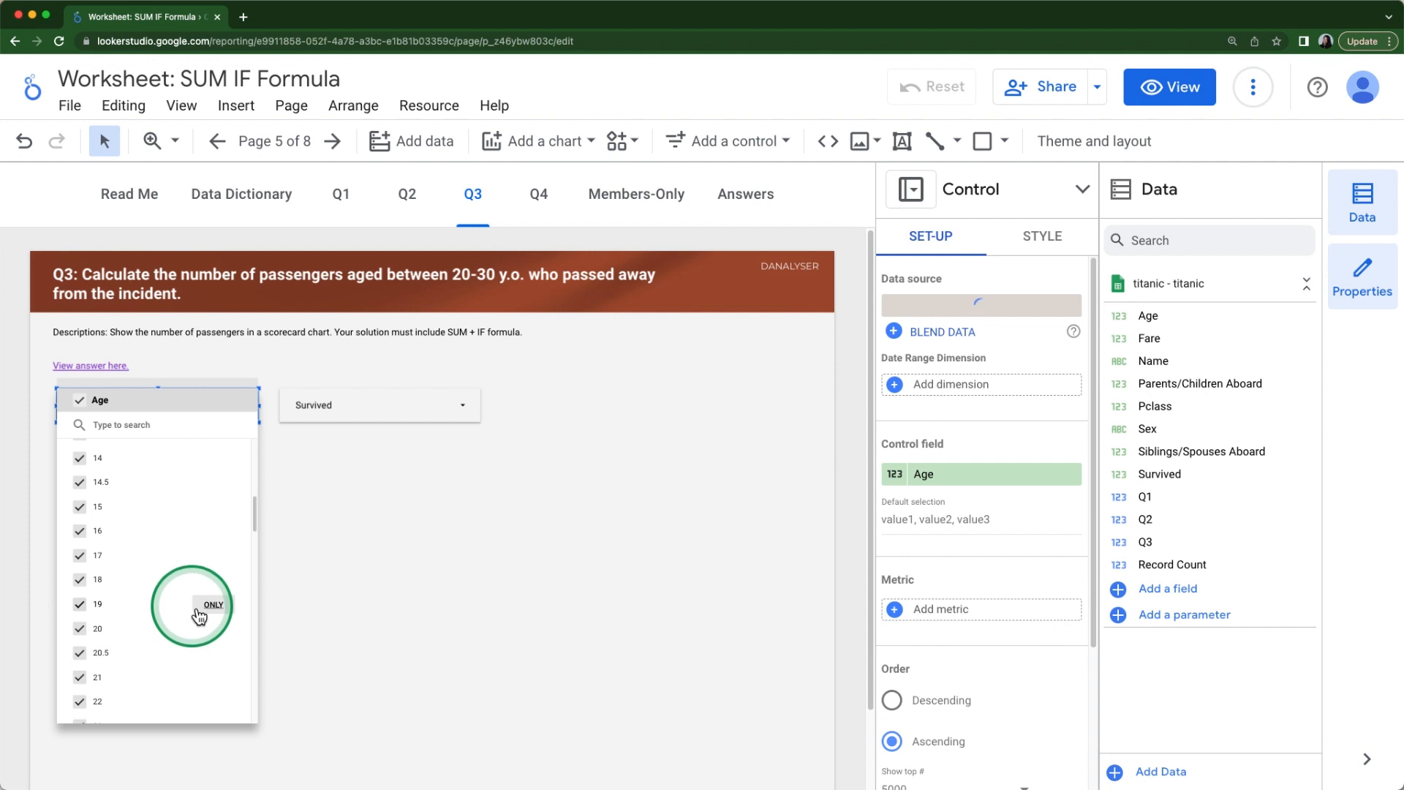
pyautogui.scroll(-4, 183, 647)
pyautogui.scroll(-2, 181, 659)
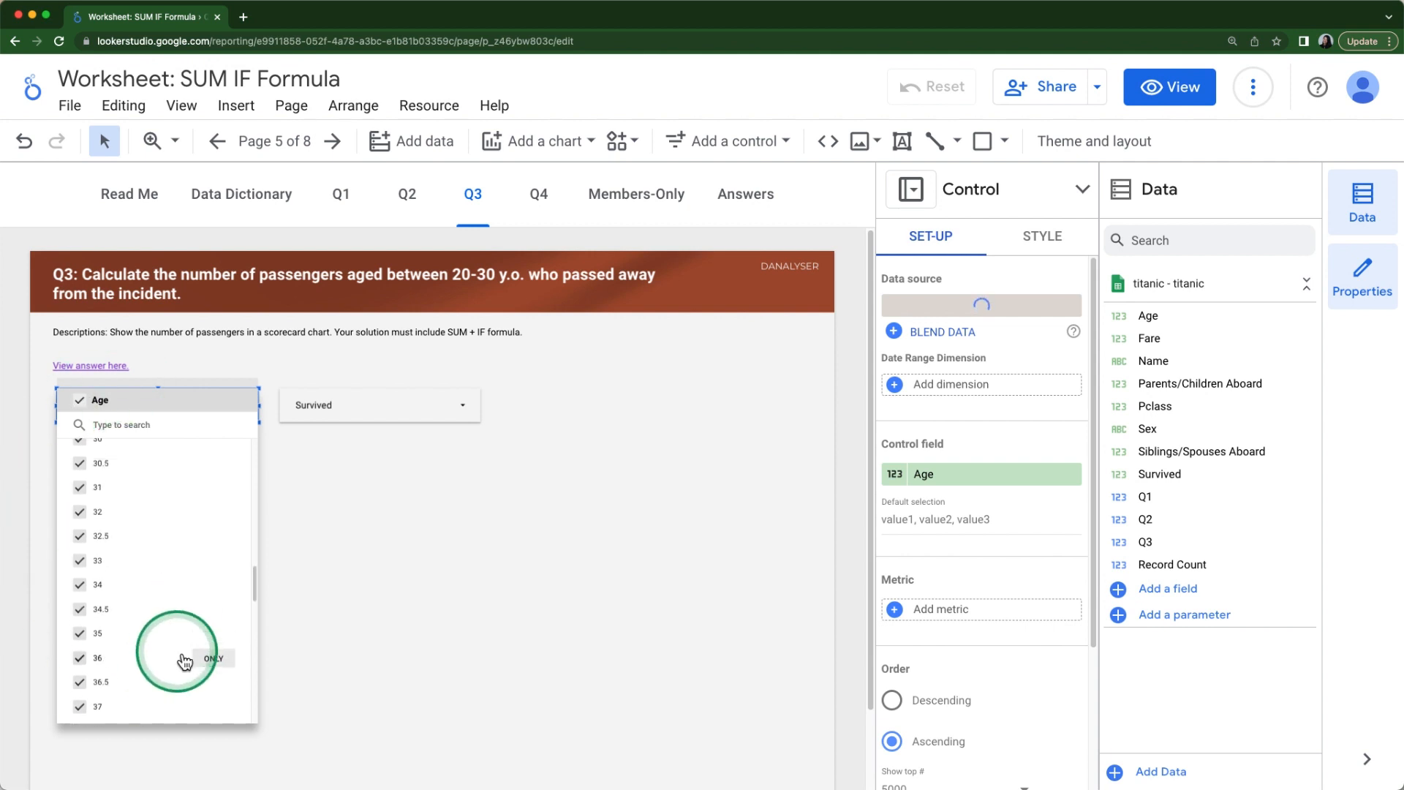
pyautogui.scroll(1, 110, 512)
pyautogui.scroll(6, 118, 552)
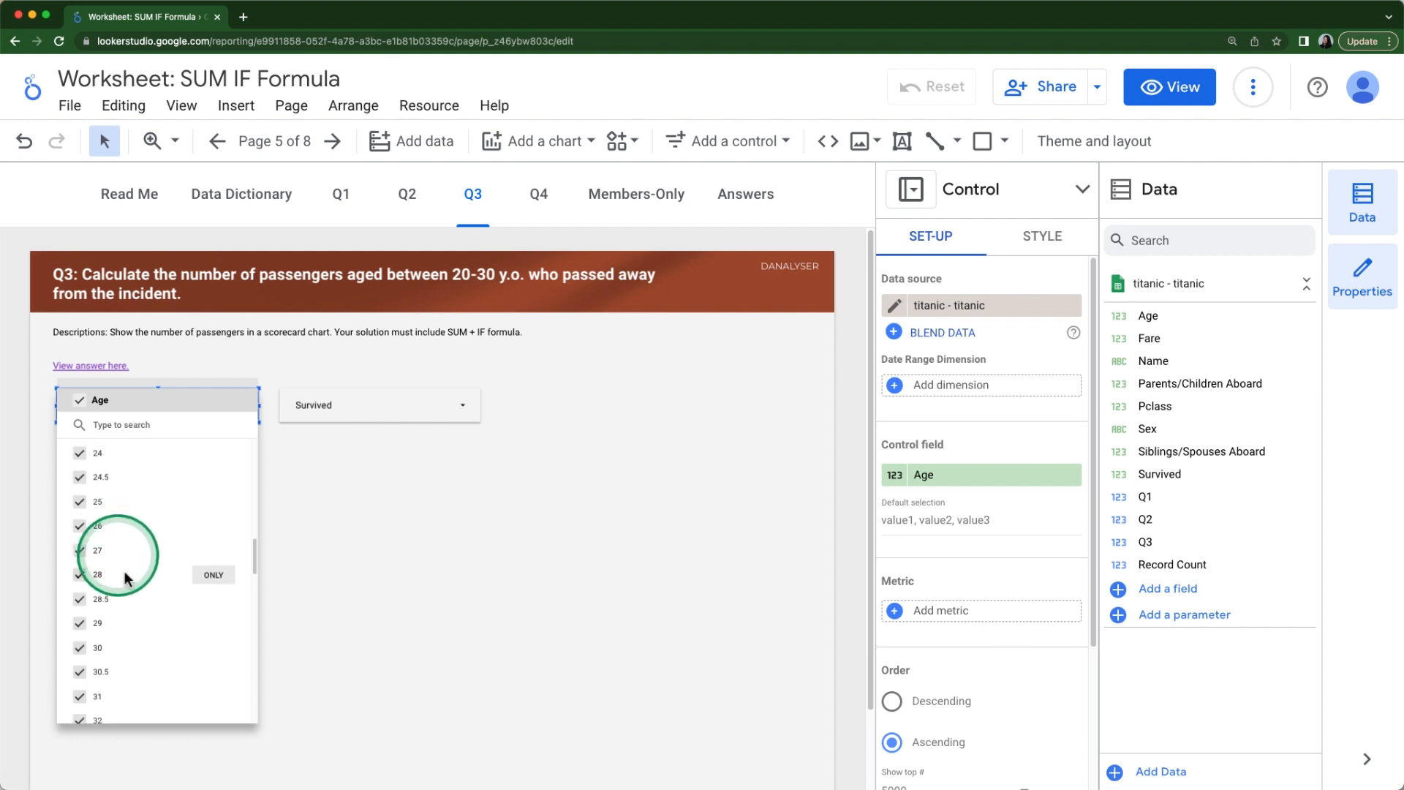
pyautogui.scroll(-1, 184, 592)
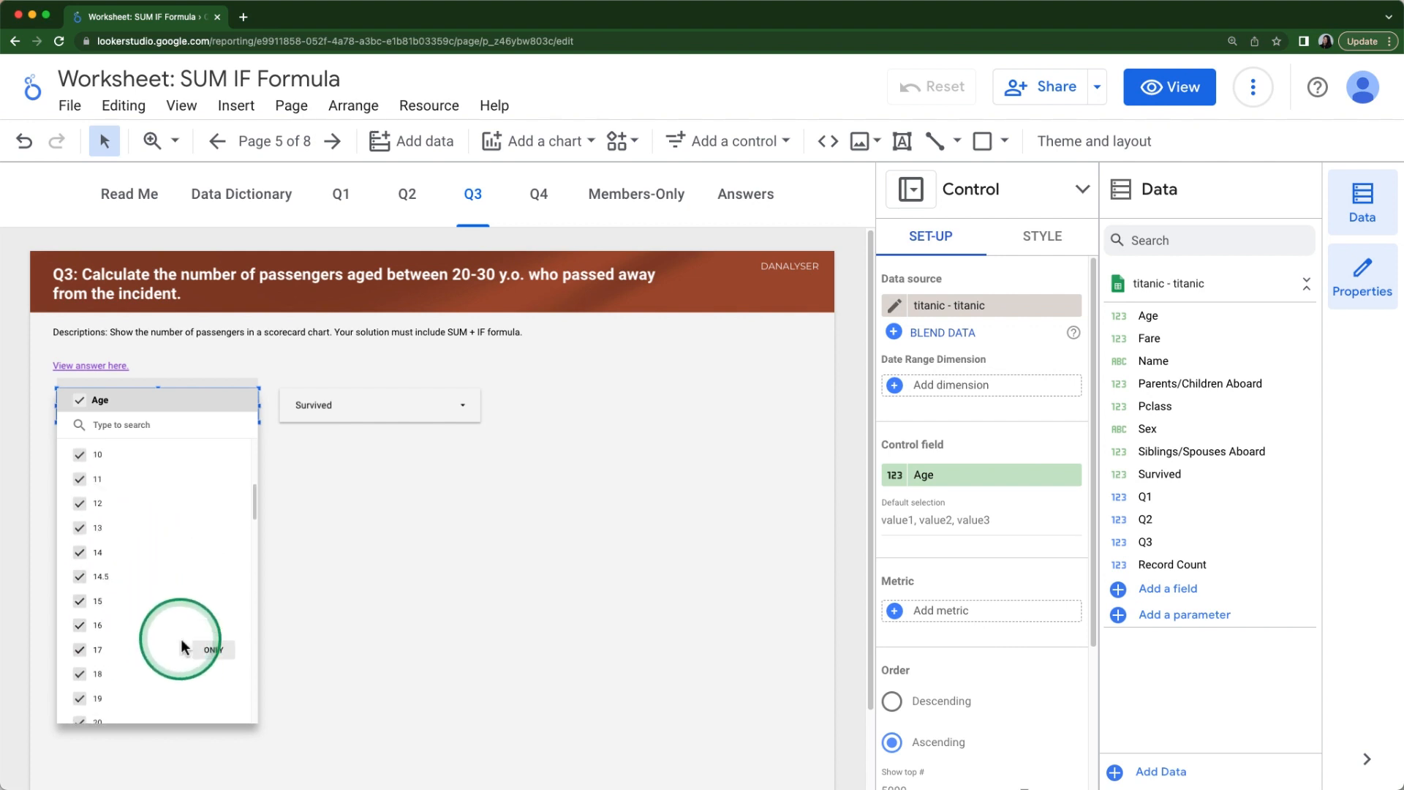
pyautogui.scroll(-1, 183, 638)
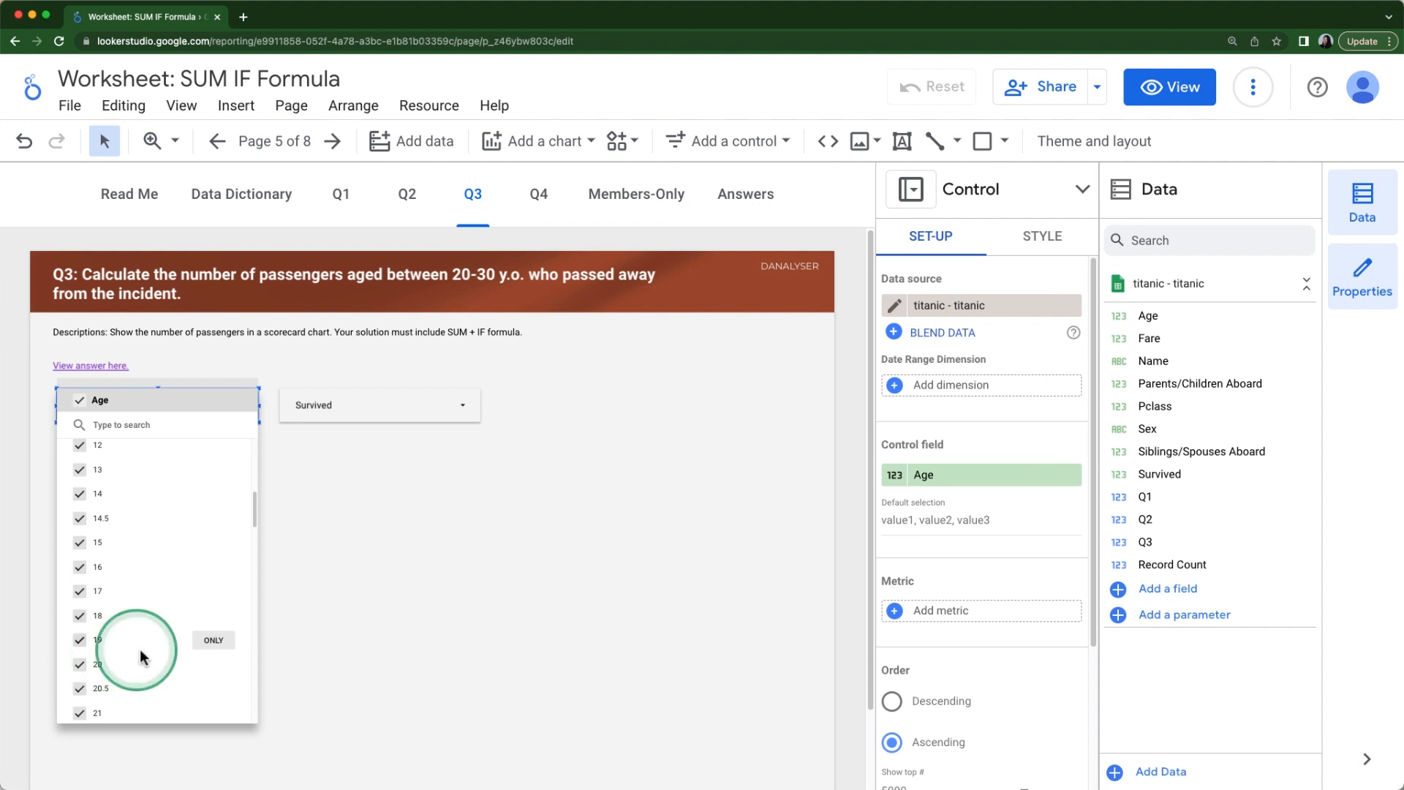
# Step: Review the Age >=20 condition in the Q3 field's formula and close the editor
pyautogui.click(1118, 542)
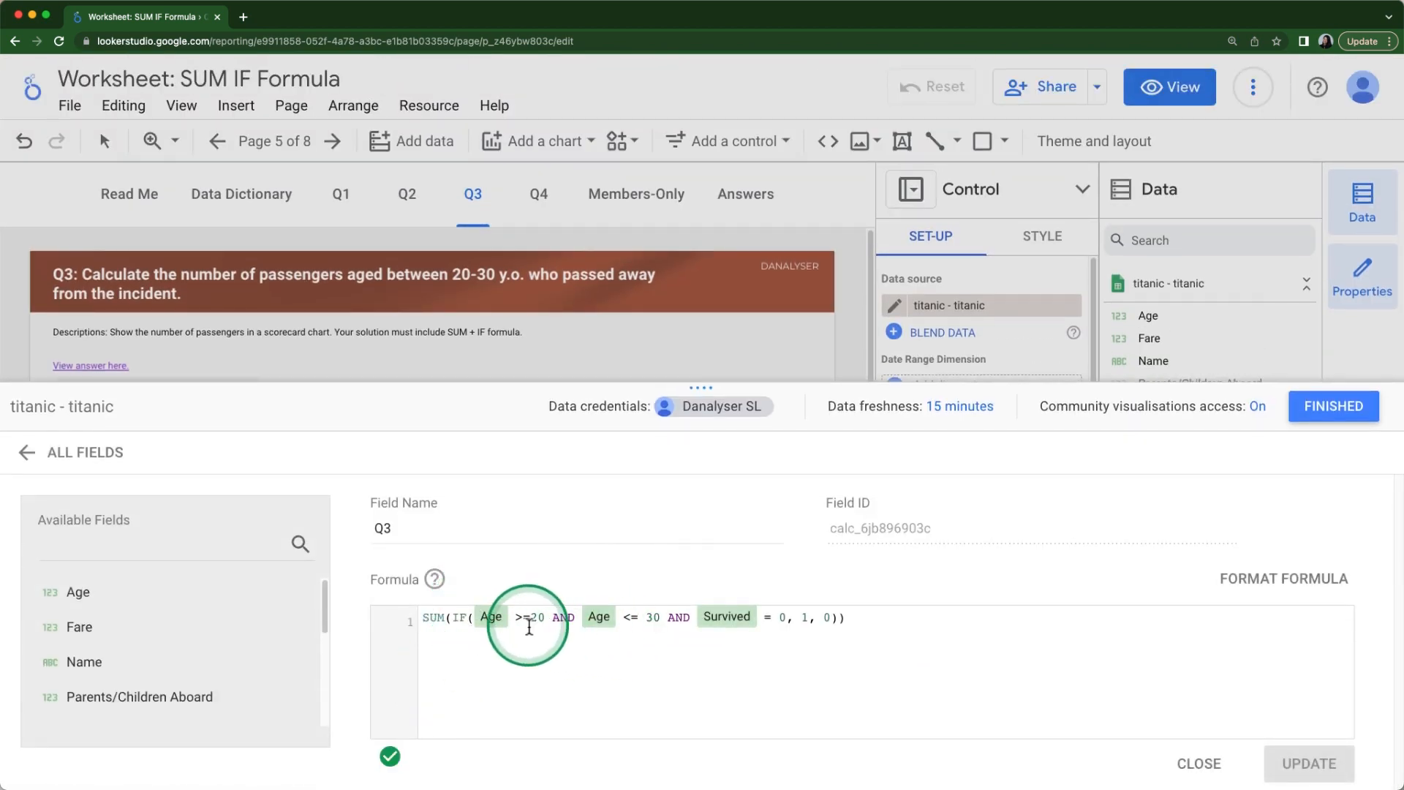
pyautogui.click(529, 627)
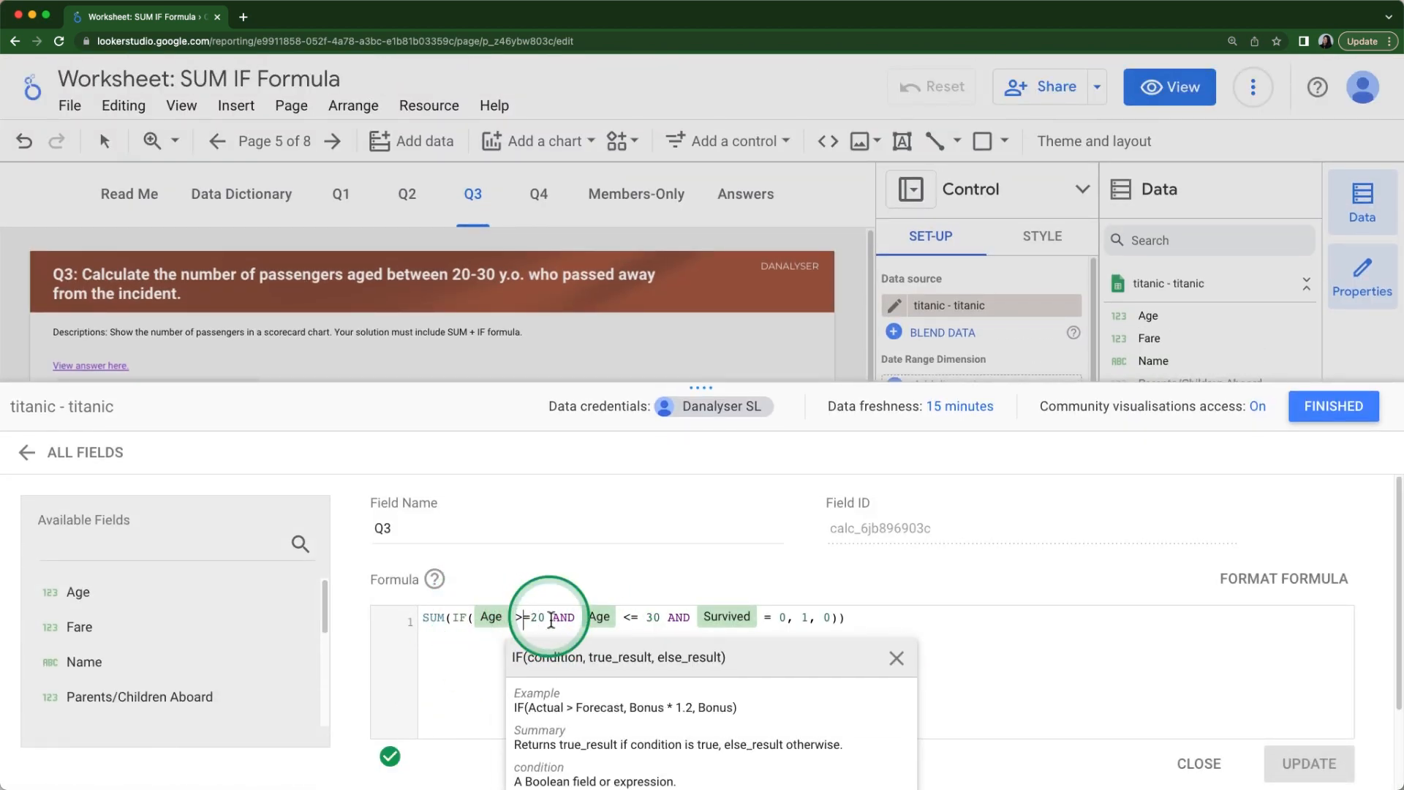
pyautogui.click(1353, 417)
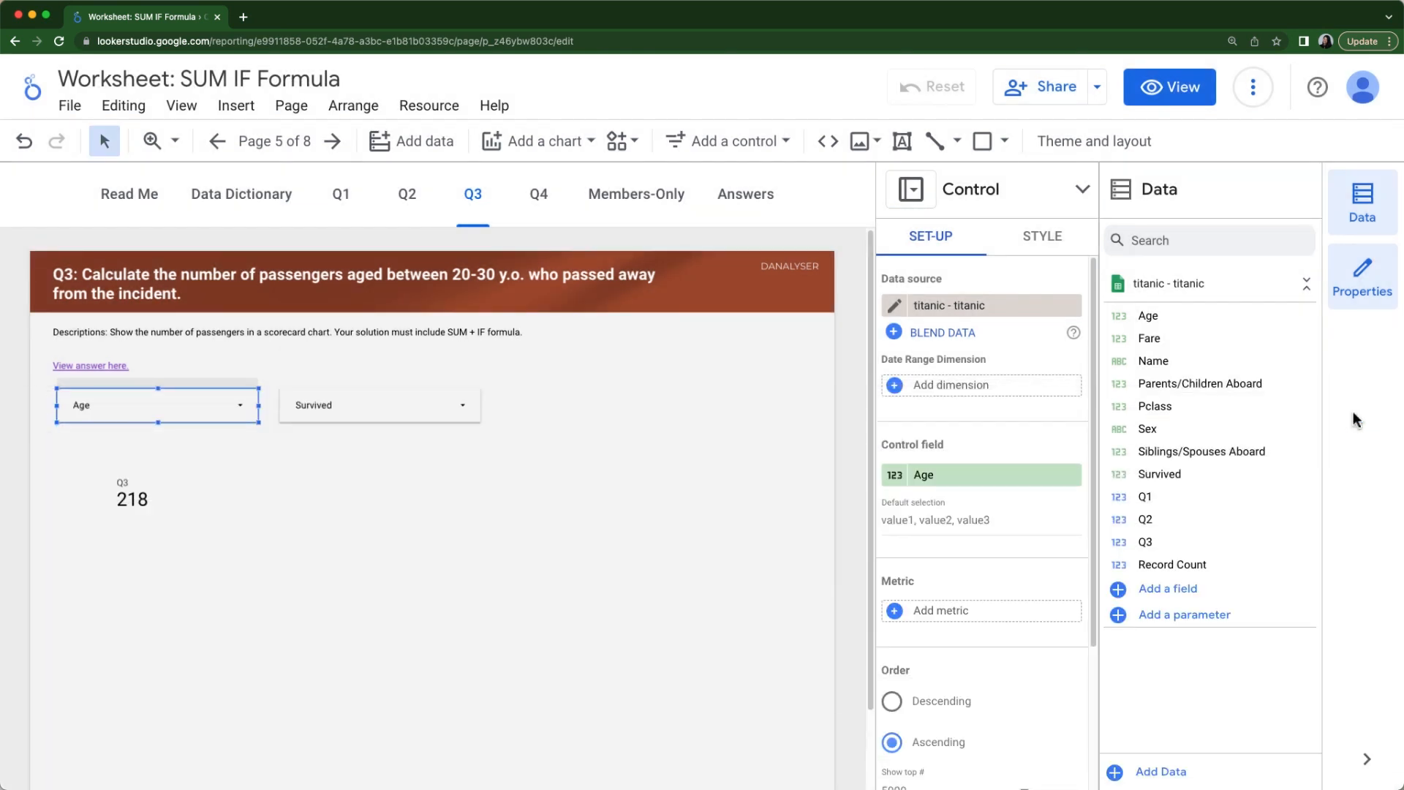
# Step: Go to the Q4 page and start a new calculated field named Q4
pyautogui.click(538, 194)
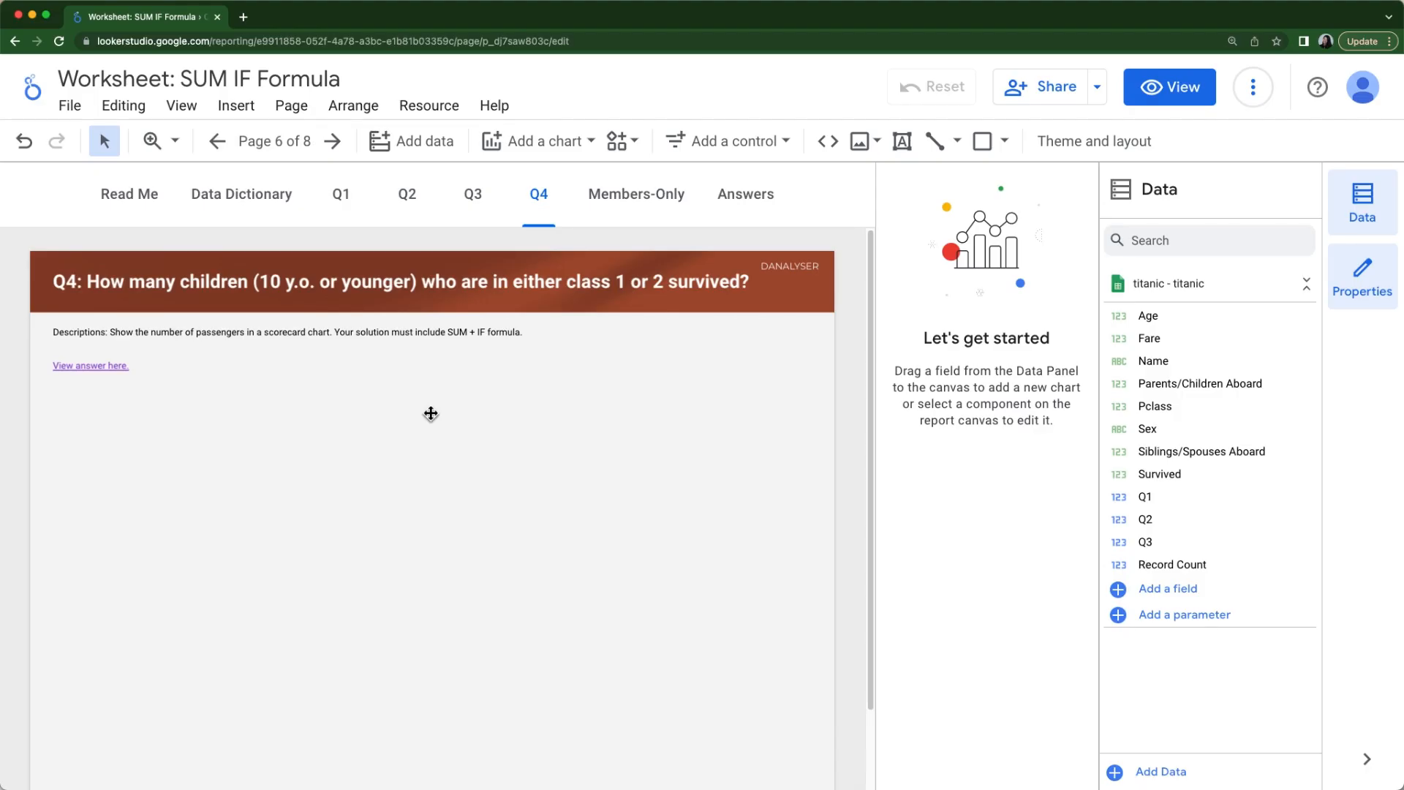
pyautogui.click(376, 377)
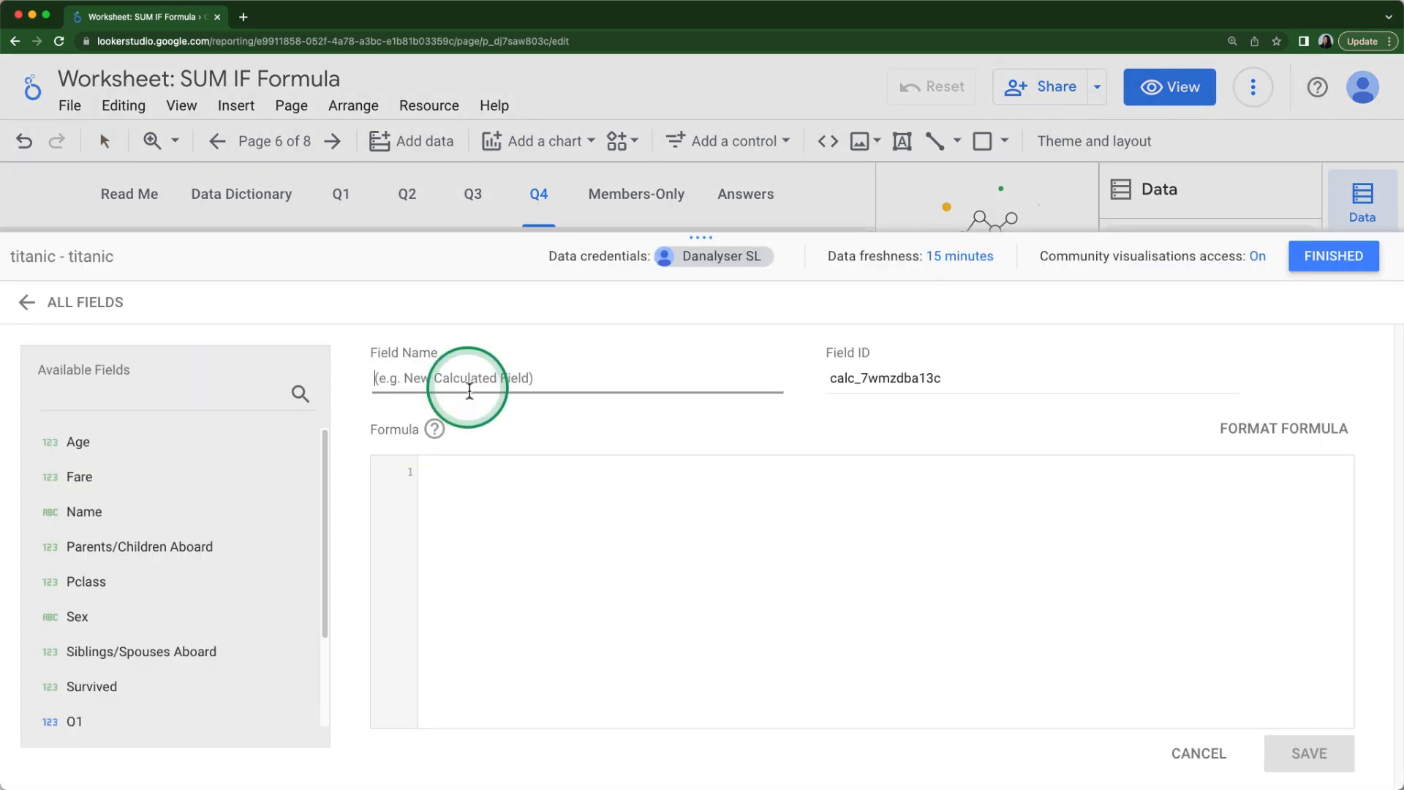
pyautogui.write('Q4')
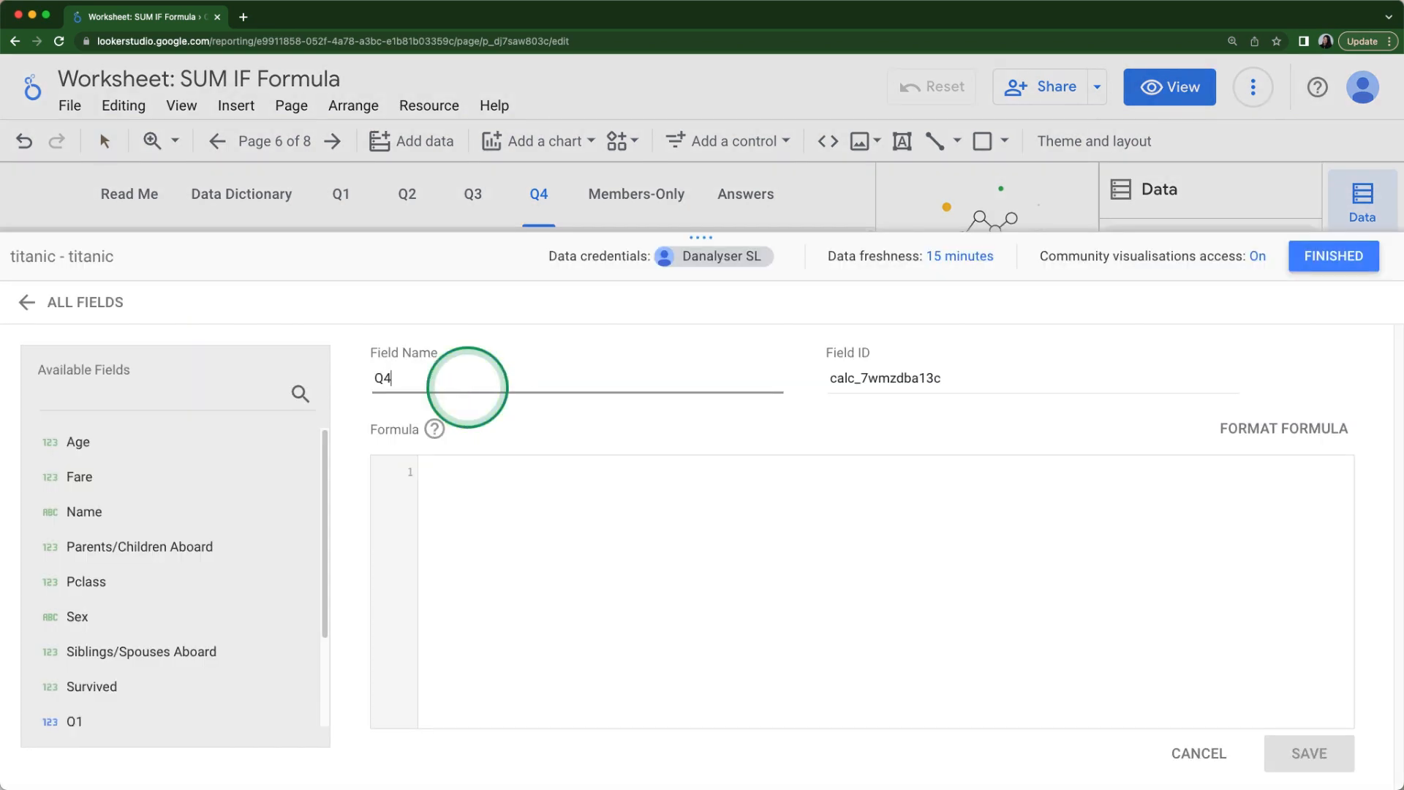
# Step: Begin the Q4 formula as an IF function with the condition Age <= 10
pyautogui.click(481, 492)
pyautogui.write('IF')
pyautogui.click(501, 493)
pyautogui.write('Age <')
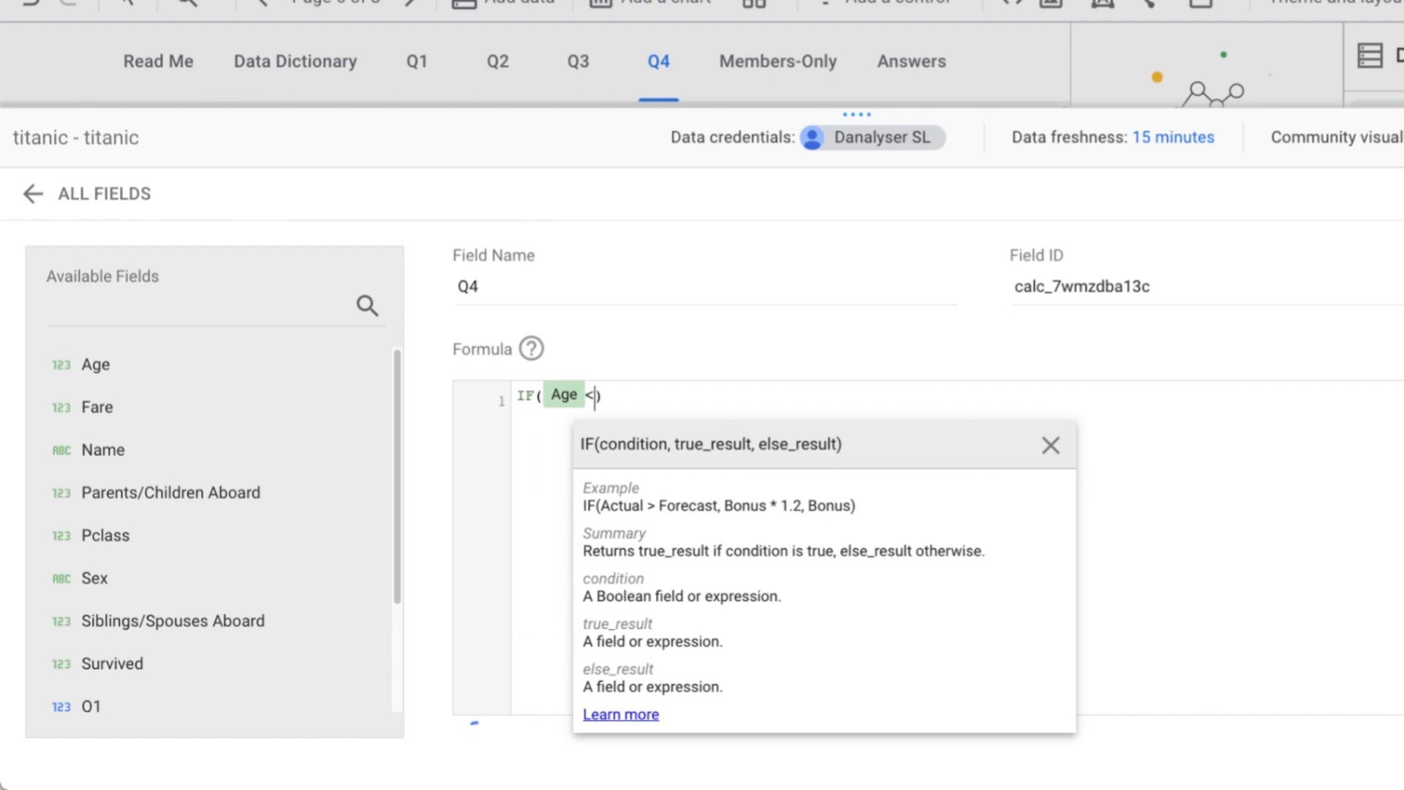
pyautogui.write('=10')
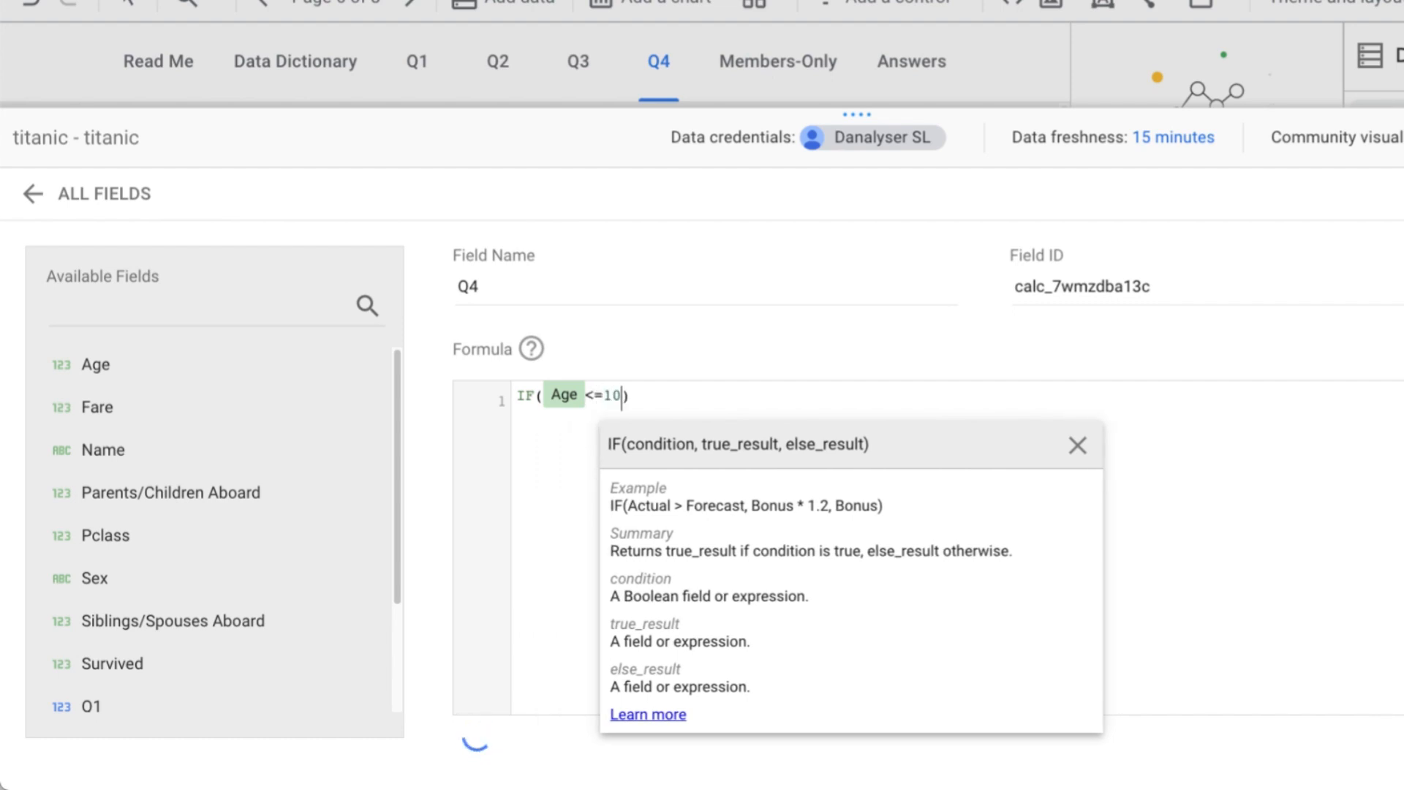
pyautogui.write(',')
pyautogui.press('BackSpace')
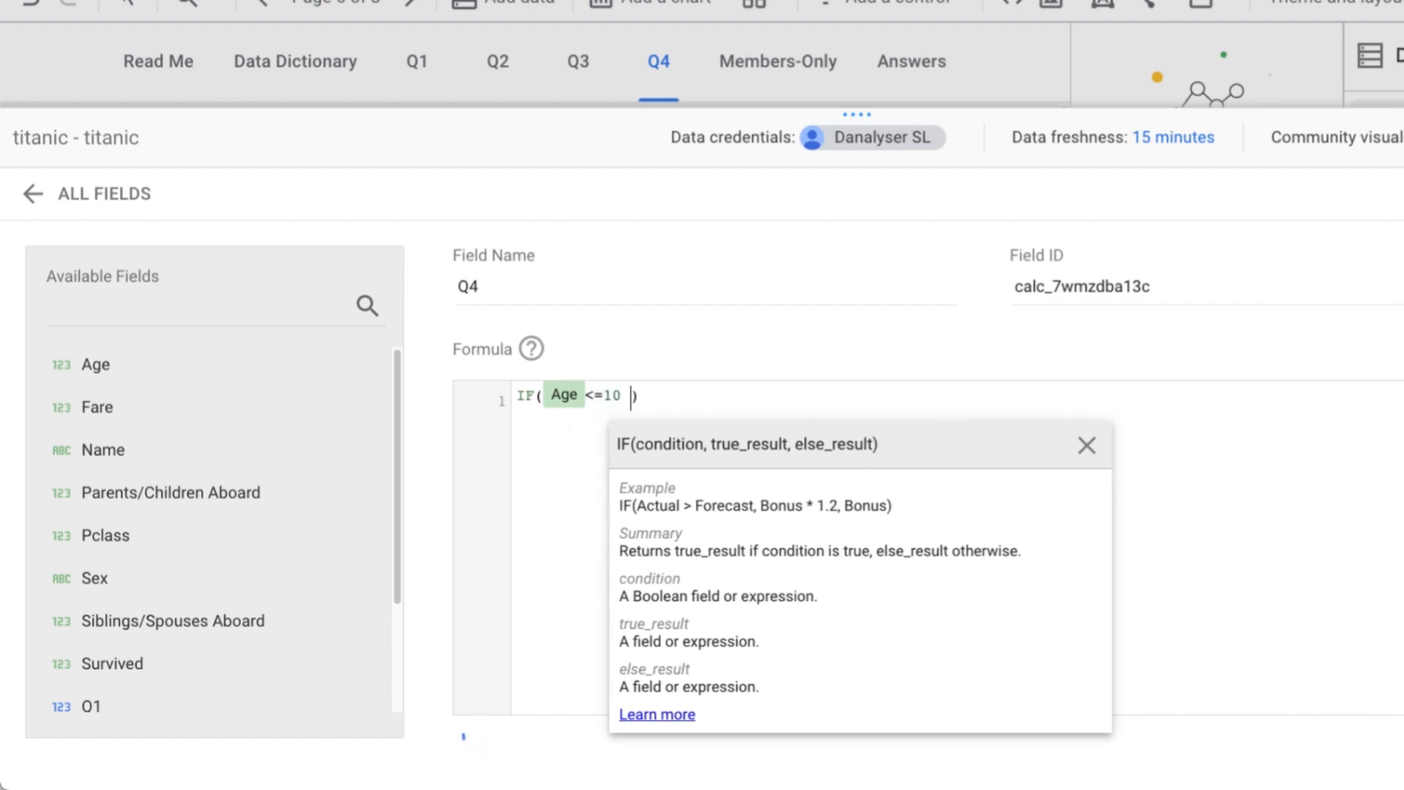
# Step: Extend the Q4 condition with AND Pclass = 1 OR Pclass = 2
pyautogui.write('AND pc')
pyautogui.write('lass')
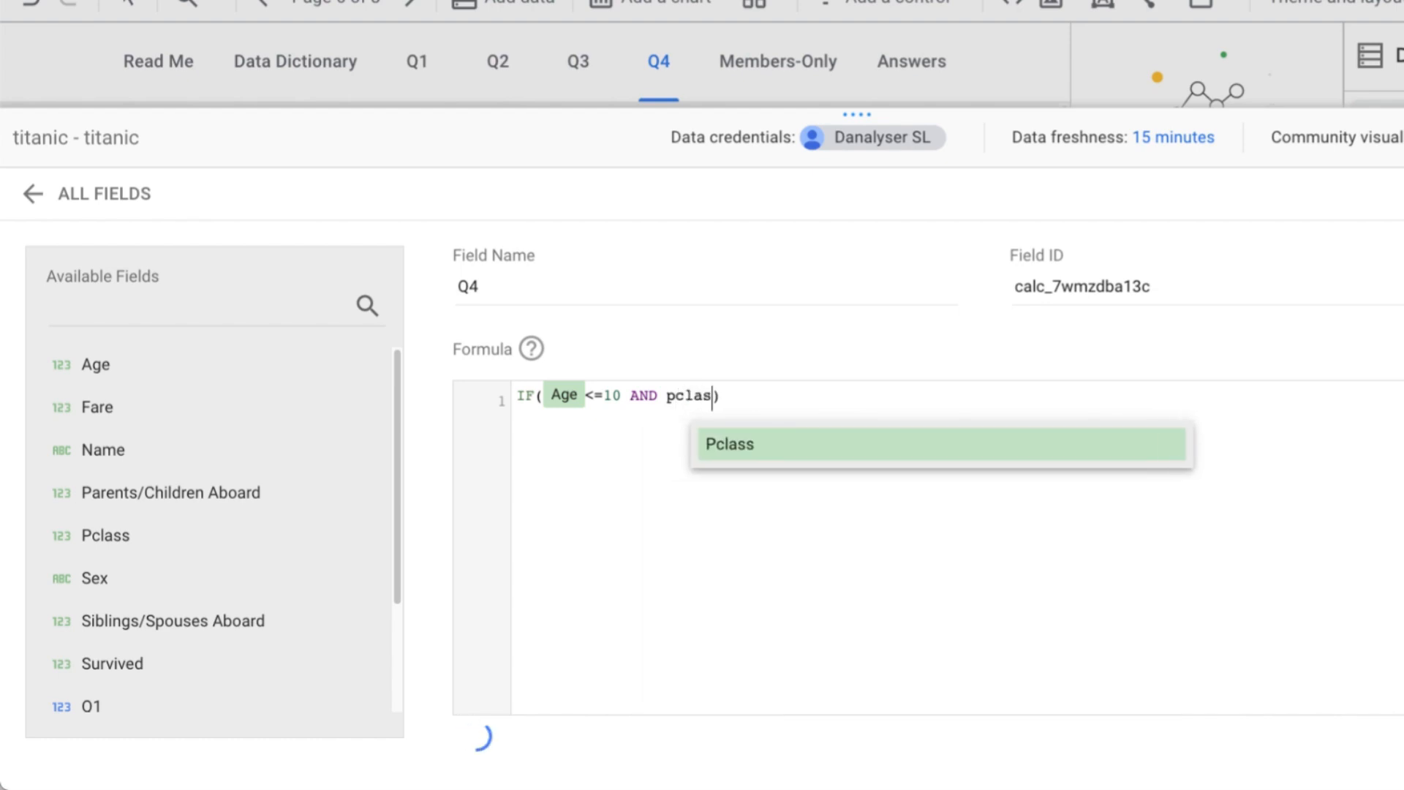
pyautogui.press('Return')
pyautogui.write('1 OR PClas')
pyautogui.press('Return')
pyautogui.write('= 2')
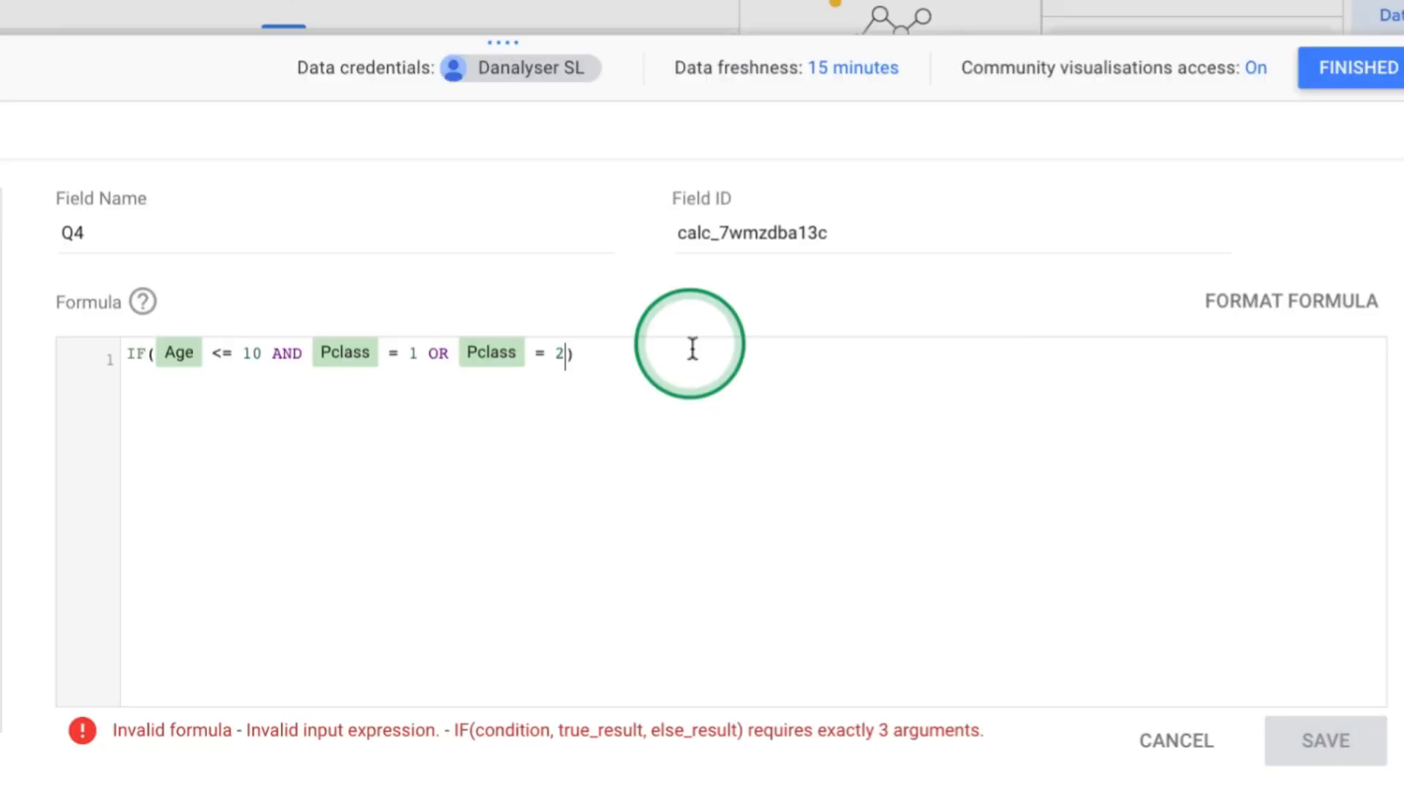
# Step: Complete the Q4 IF formula with AND Survived = 1, returning 1 when true and 0 otherwise
pyautogui.write('AND ')
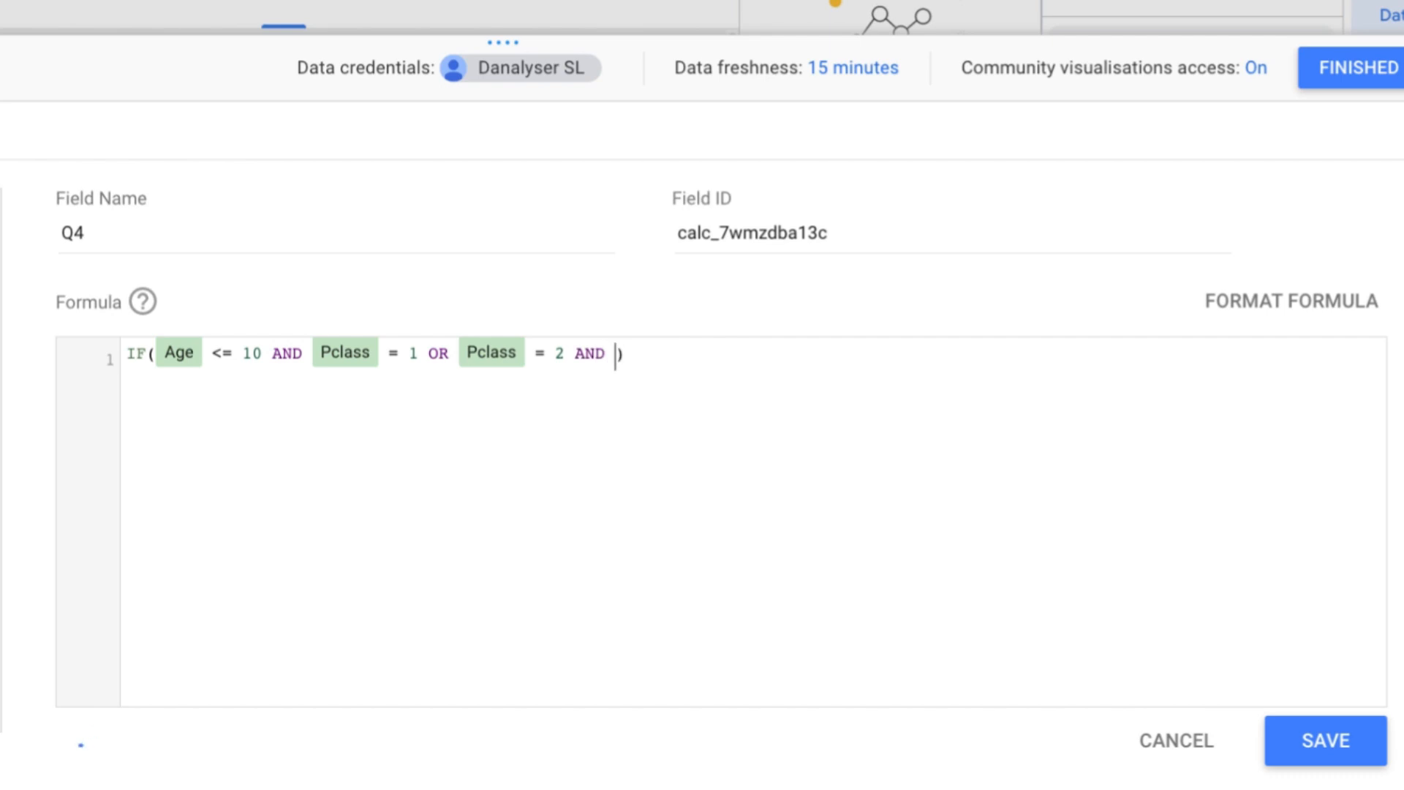
pyautogui.write('Survived ')
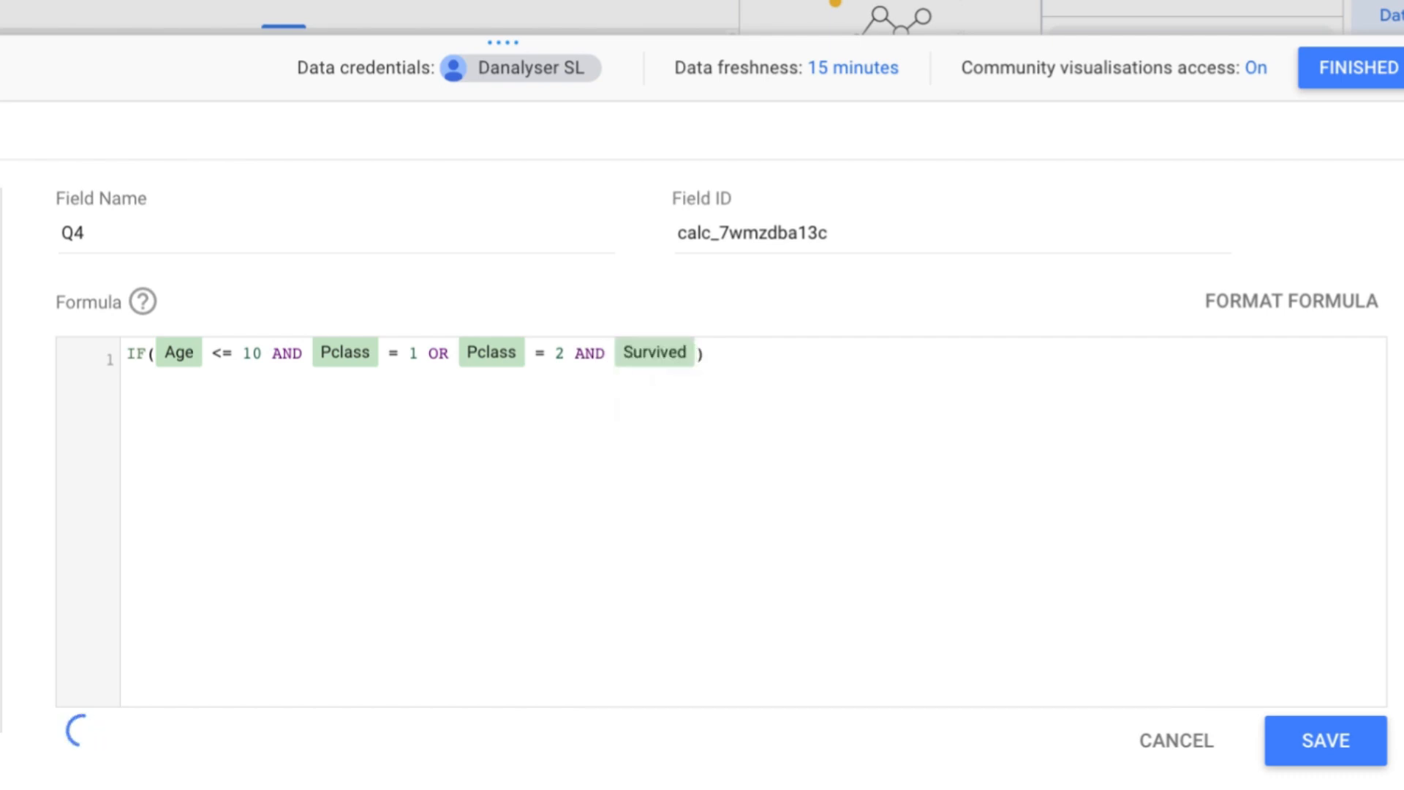
pyautogui.write('= 1, 1,')
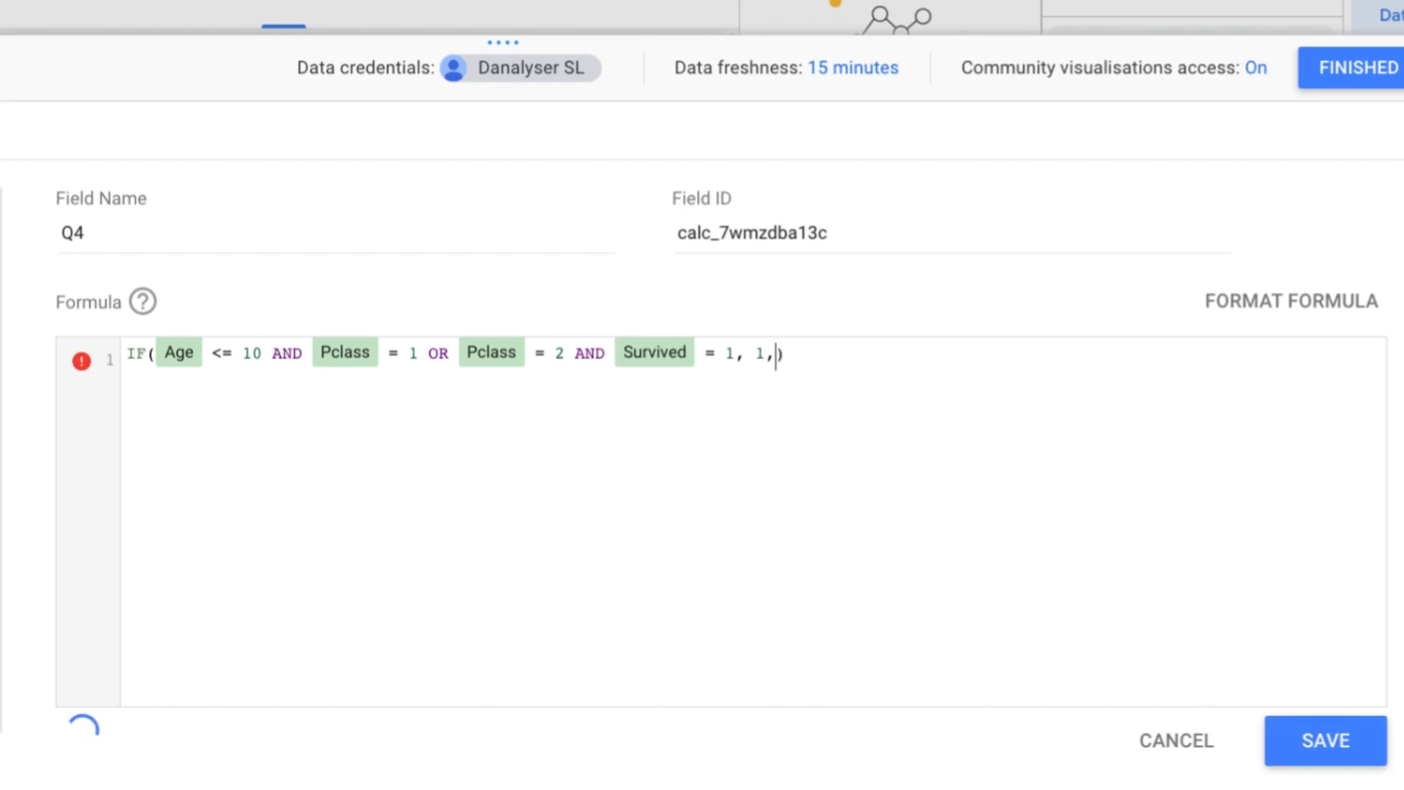
pyautogui.write(' 0')
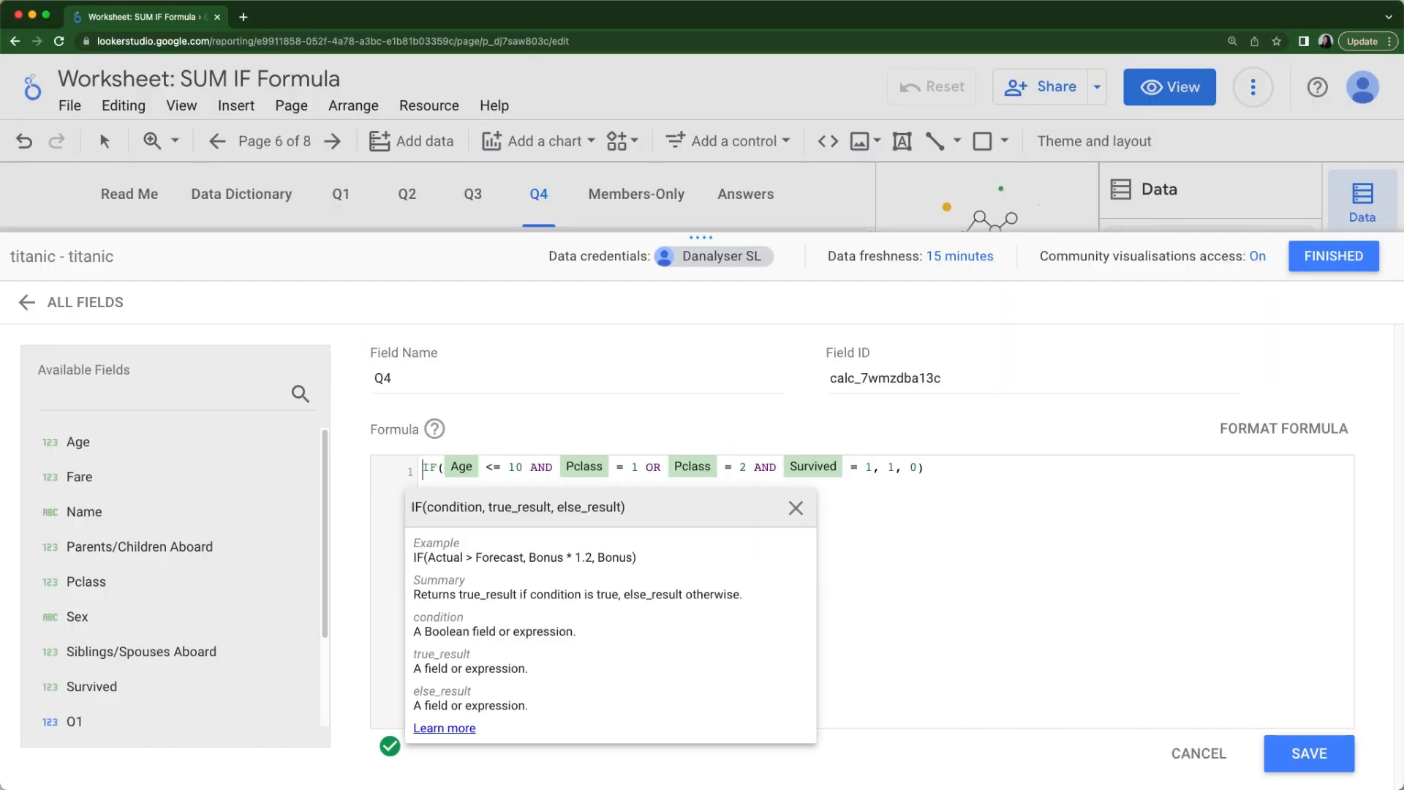
# Step: Select the whole condition in the Q4 IF formula to review the order of its AND and OR operators
pyautogui.press('Right')
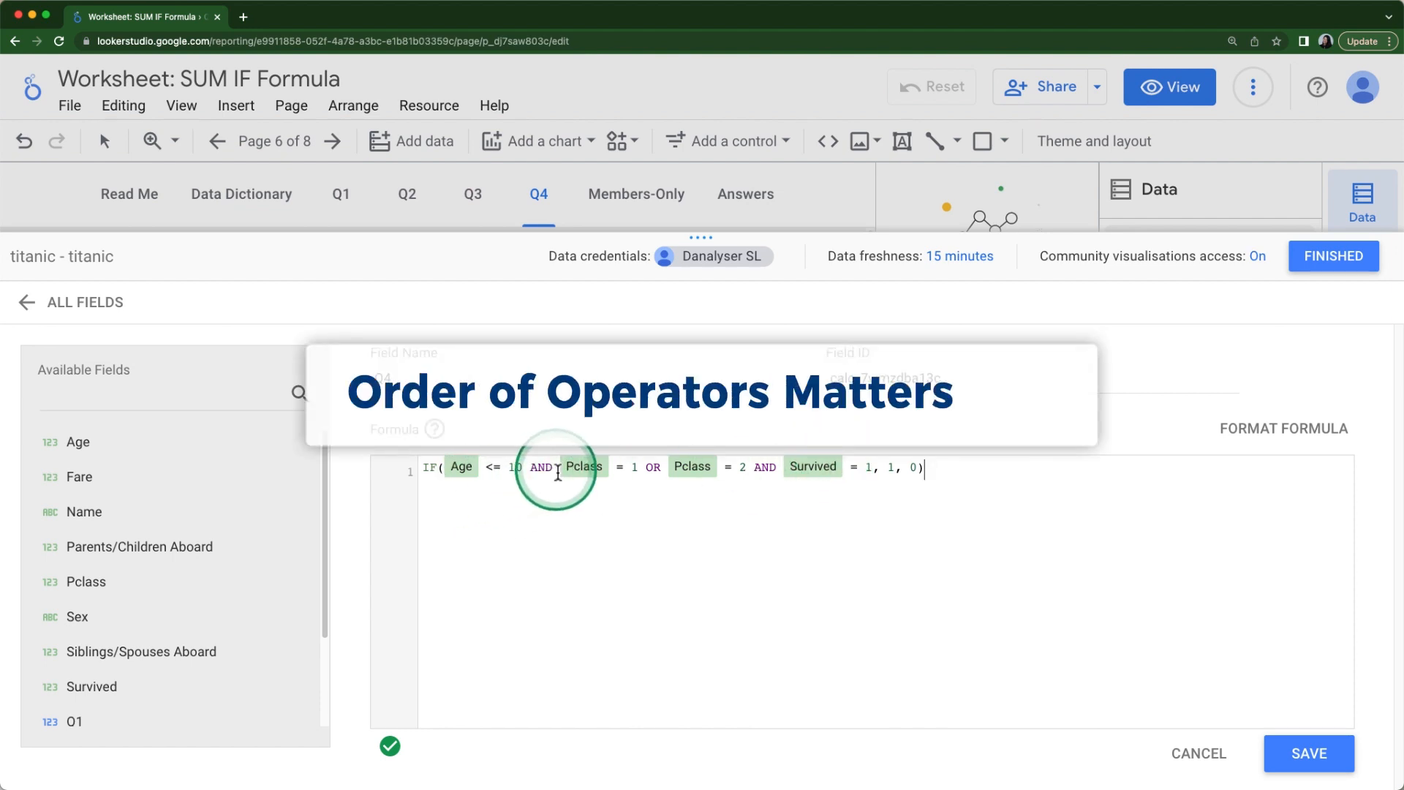
pyautogui.moveTo(873, 472); pyautogui.dragTo(448, 469)
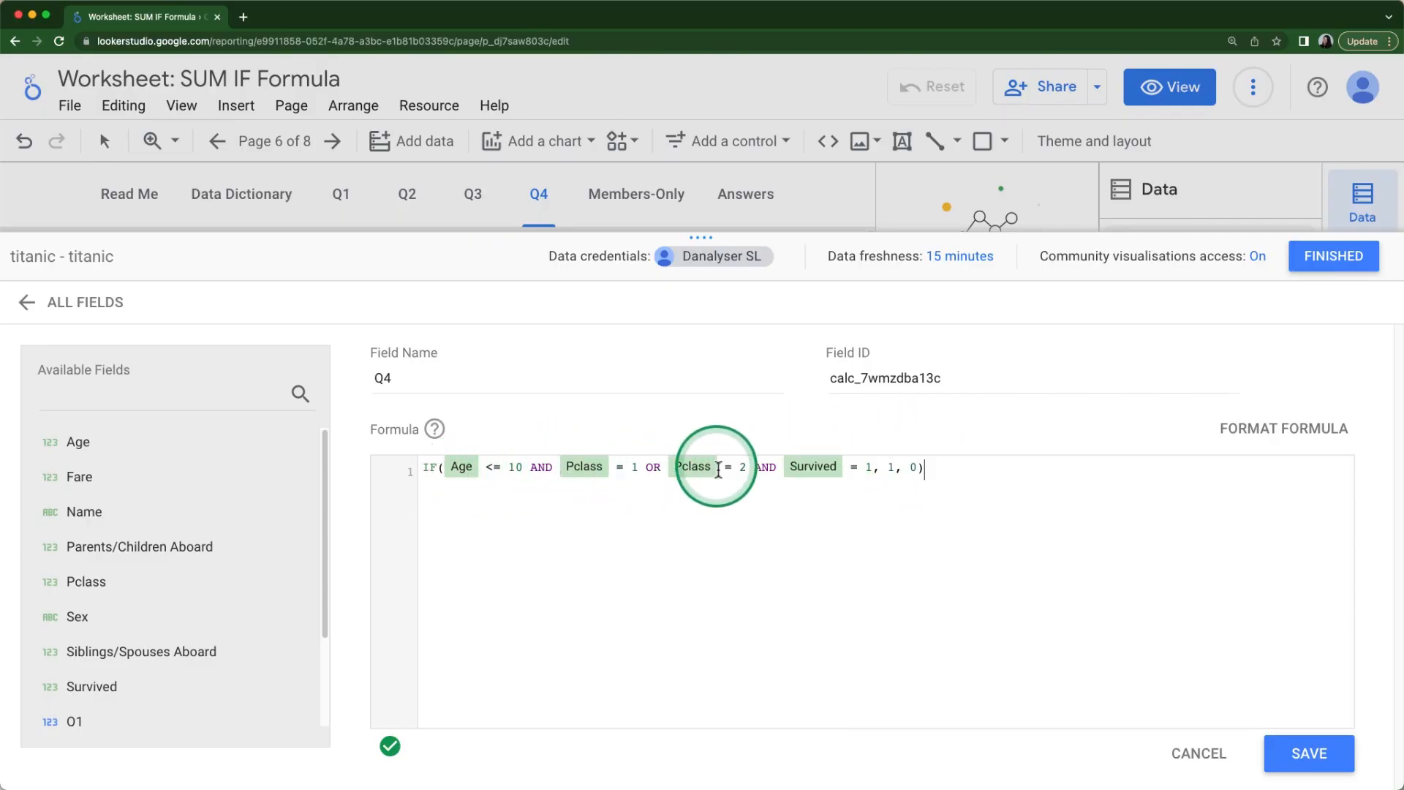
pyautogui.moveTo(872, 466); pyautogui.dragTo(446, 470)
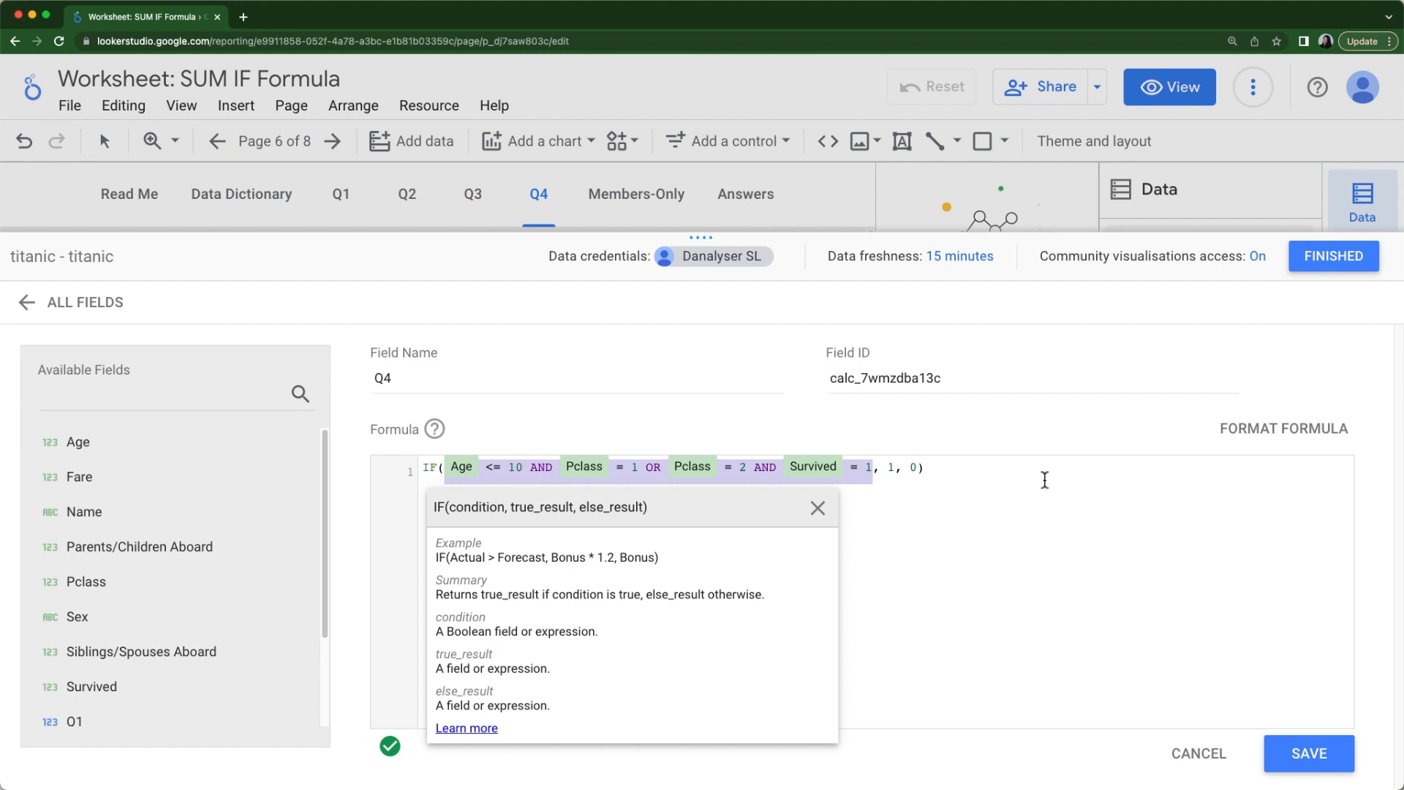
# Step: Save the Q4 calculated field and place it on the Q4 page as a scorecard below the answer link
pyautogui.click(1379, 715)
pyautogui.click(1301, 743)
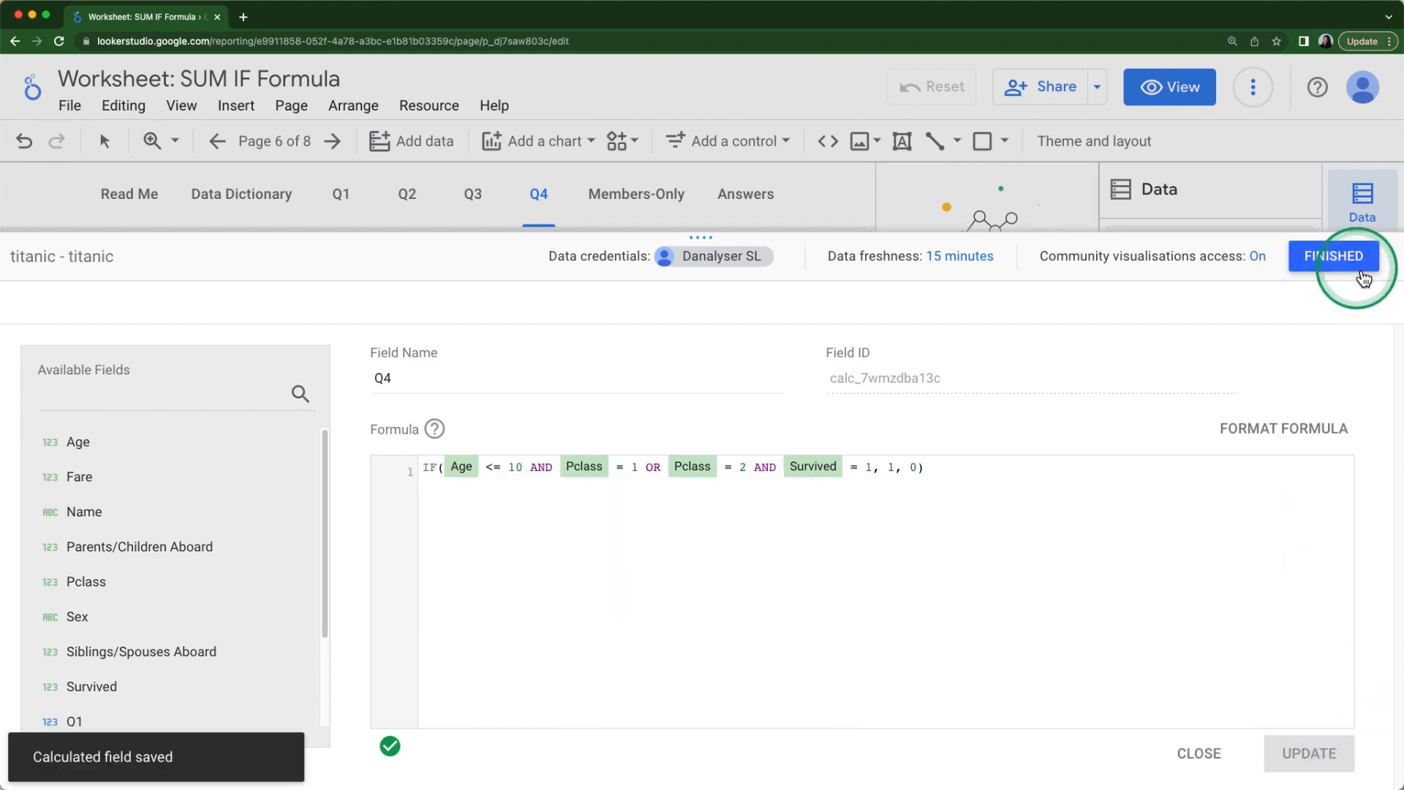
pyautogui.click(1363, 279)
pyautogui.moveTo(1205, 439); pyautogui.dragTo(205, 451)
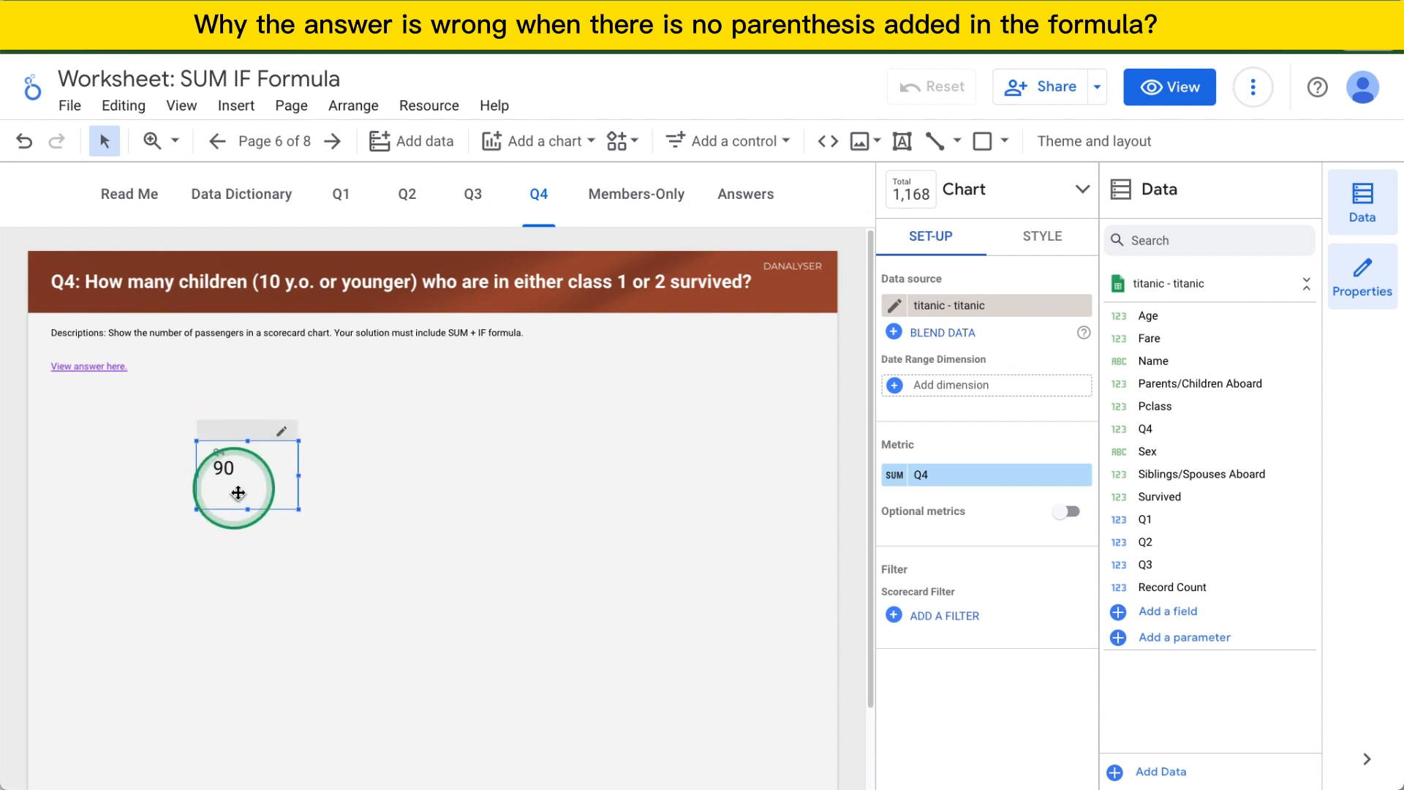
# Step: Reopen the Q4 formula and examine how its AND and OR operators group the conditions on each side of OR
pyautogui.click(1130, 430)
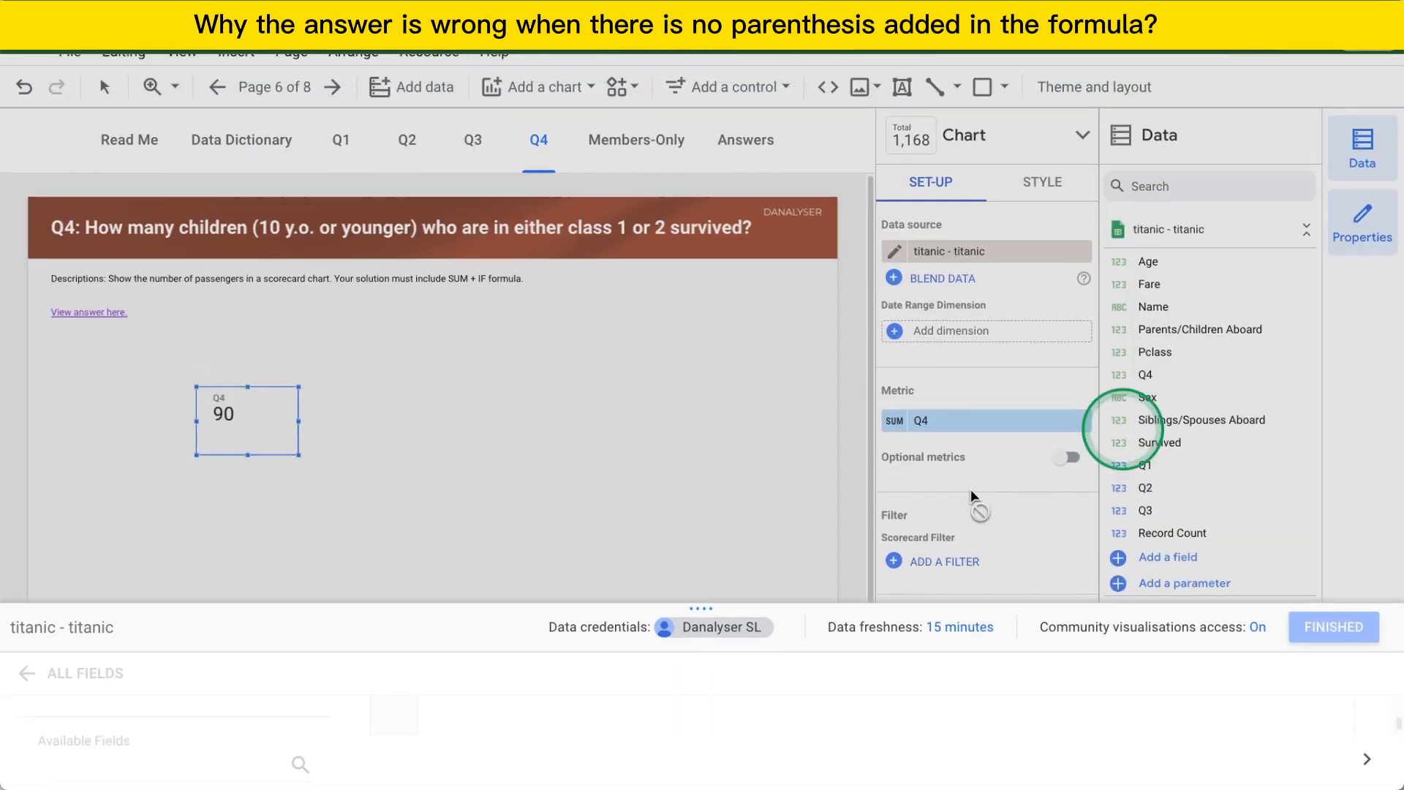
pyautogui.moveTo(711, 388); pyautogui.dragTo(722, 274)
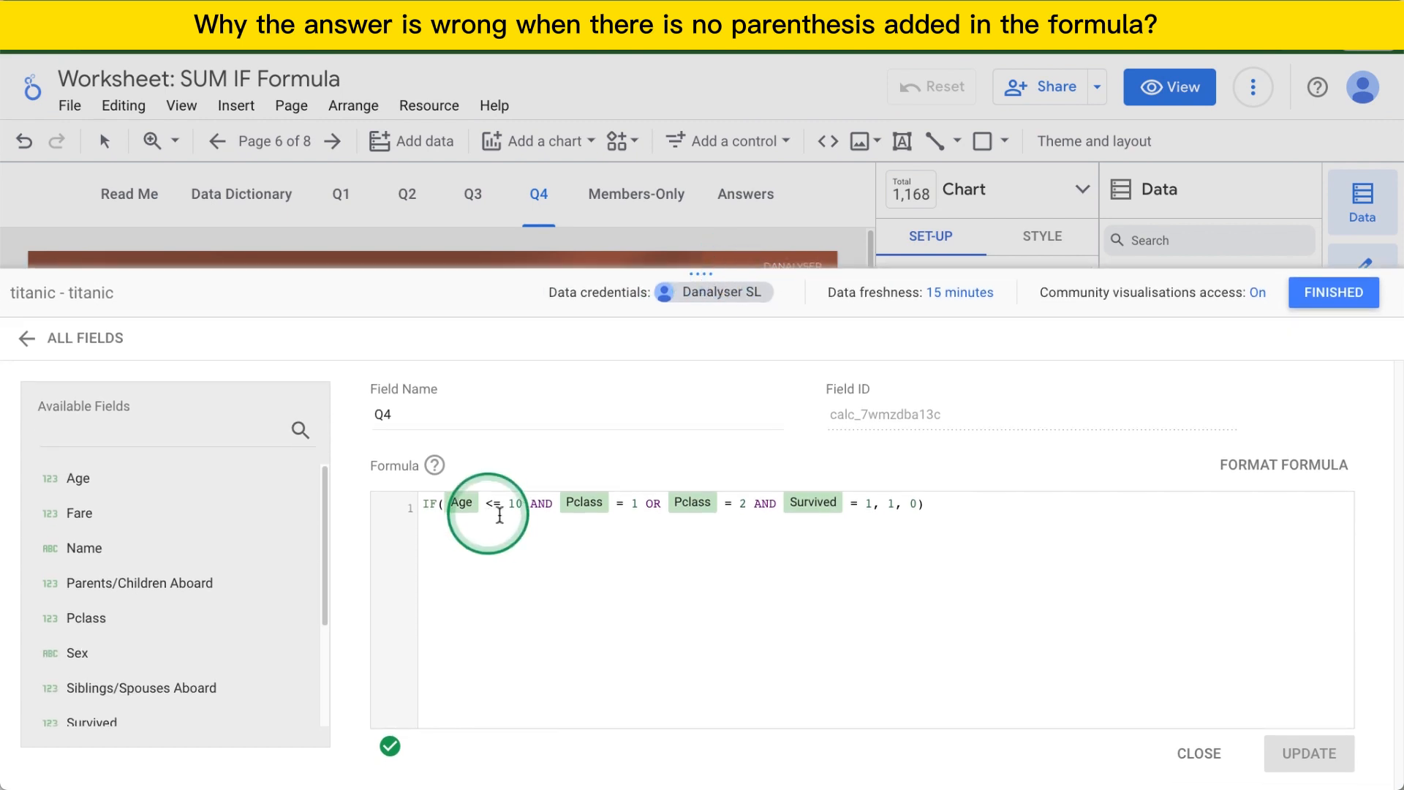
pyautogui.doubleClick(542, 503)
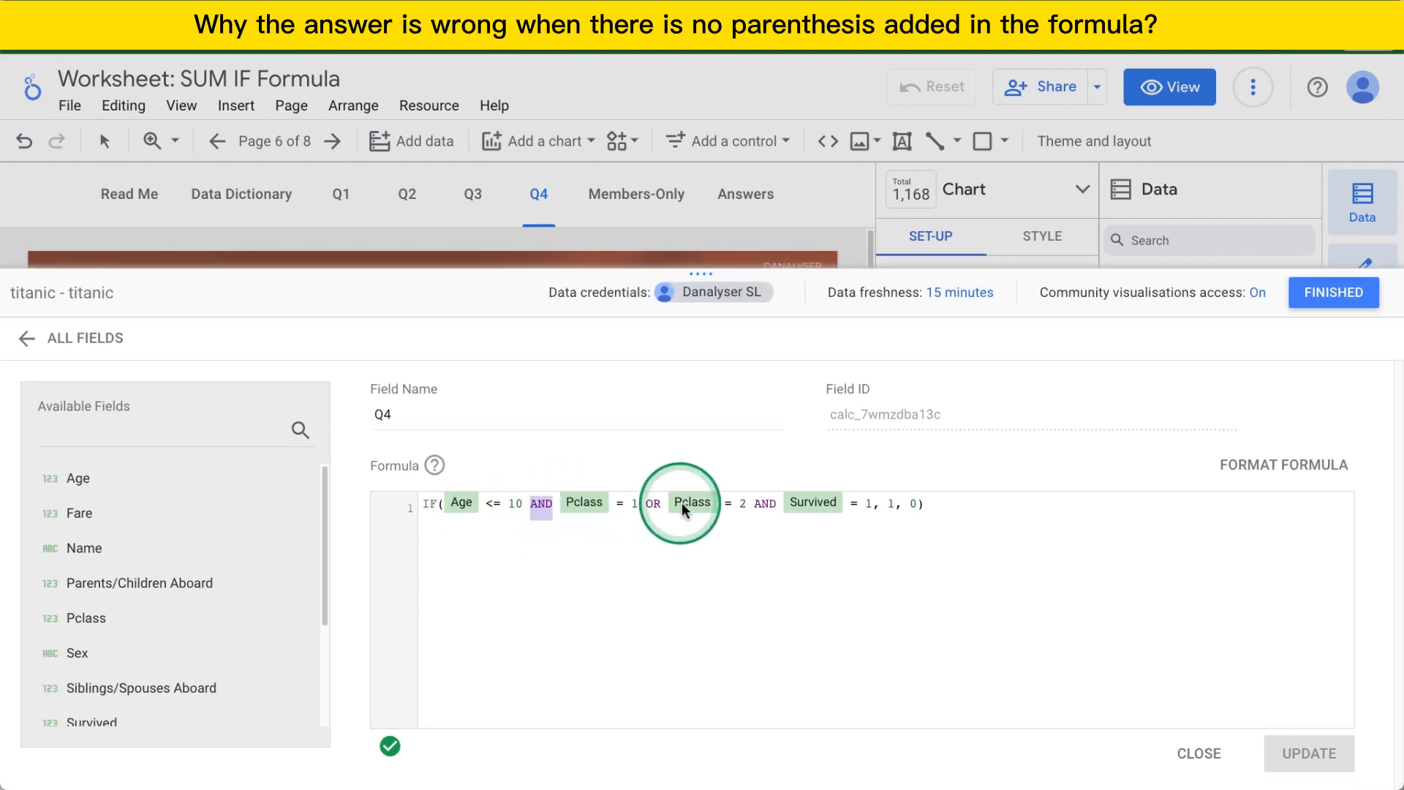
pyautogui.doubleClick(653, 505)
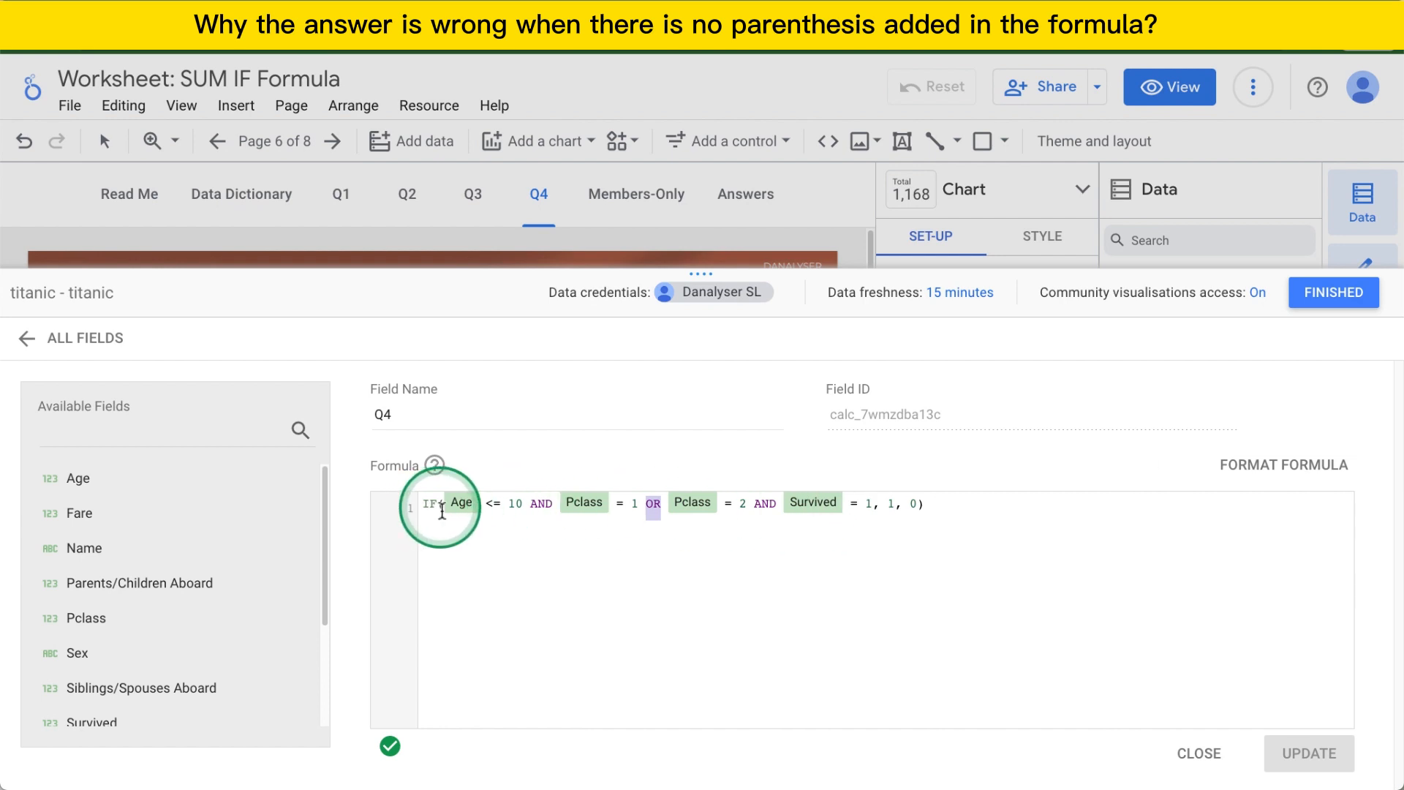
pyautogui.doubleClick(541, 503)
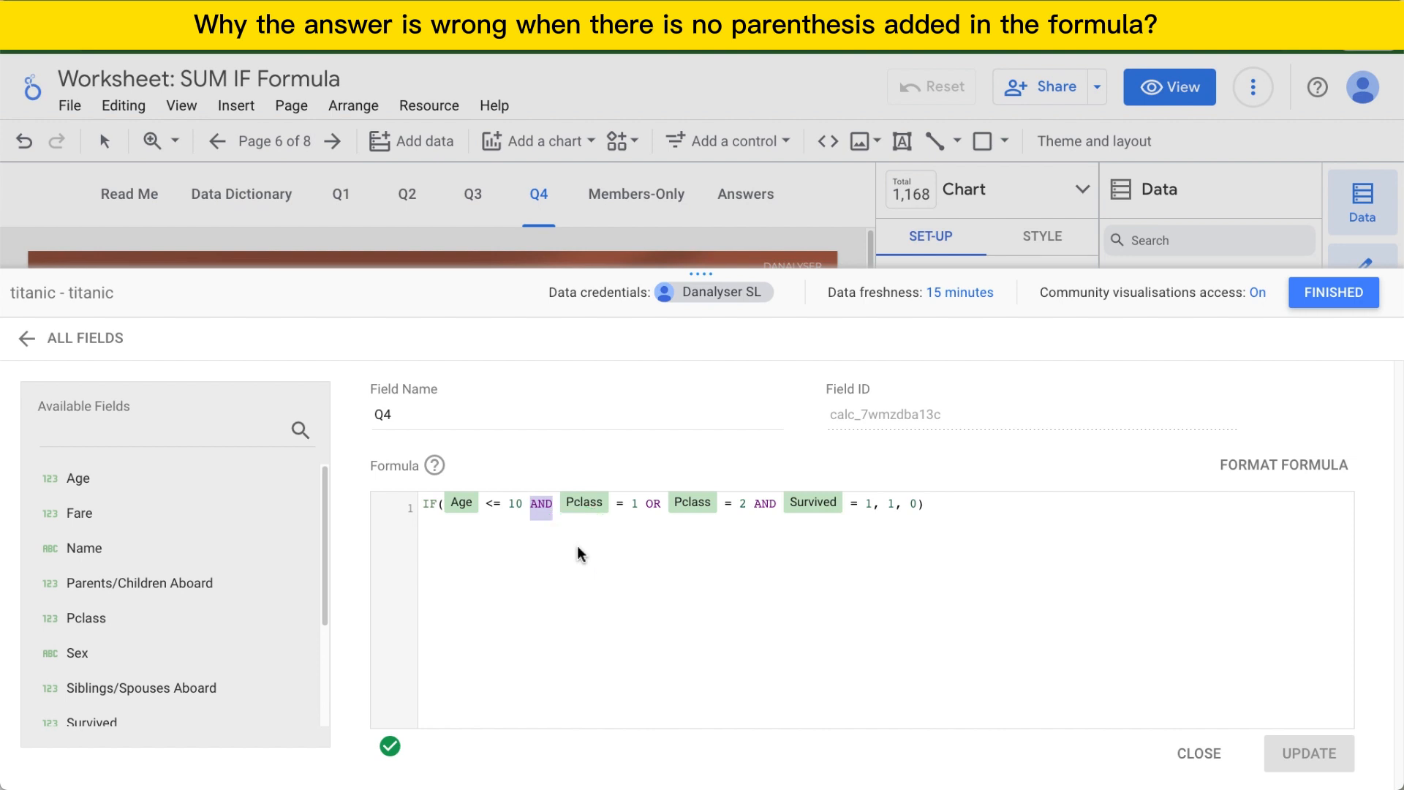
pyautogui.doubleClick(654, 504)
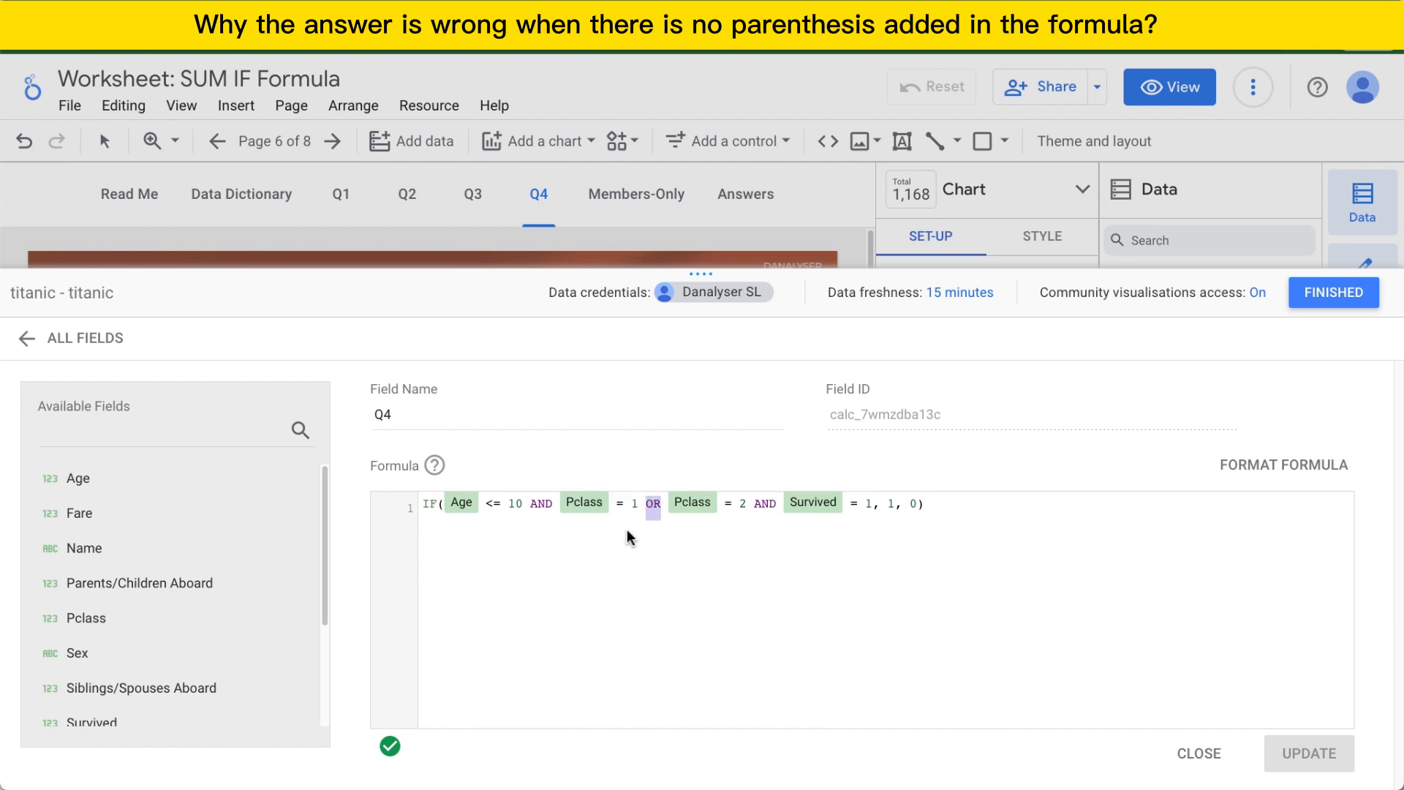
pyautogui.moveTo(629, 503); pyautogui.dragTo(477, 500)
pyautogui.moveTo(720, 503); pyautogui.dragTo(872, 503)
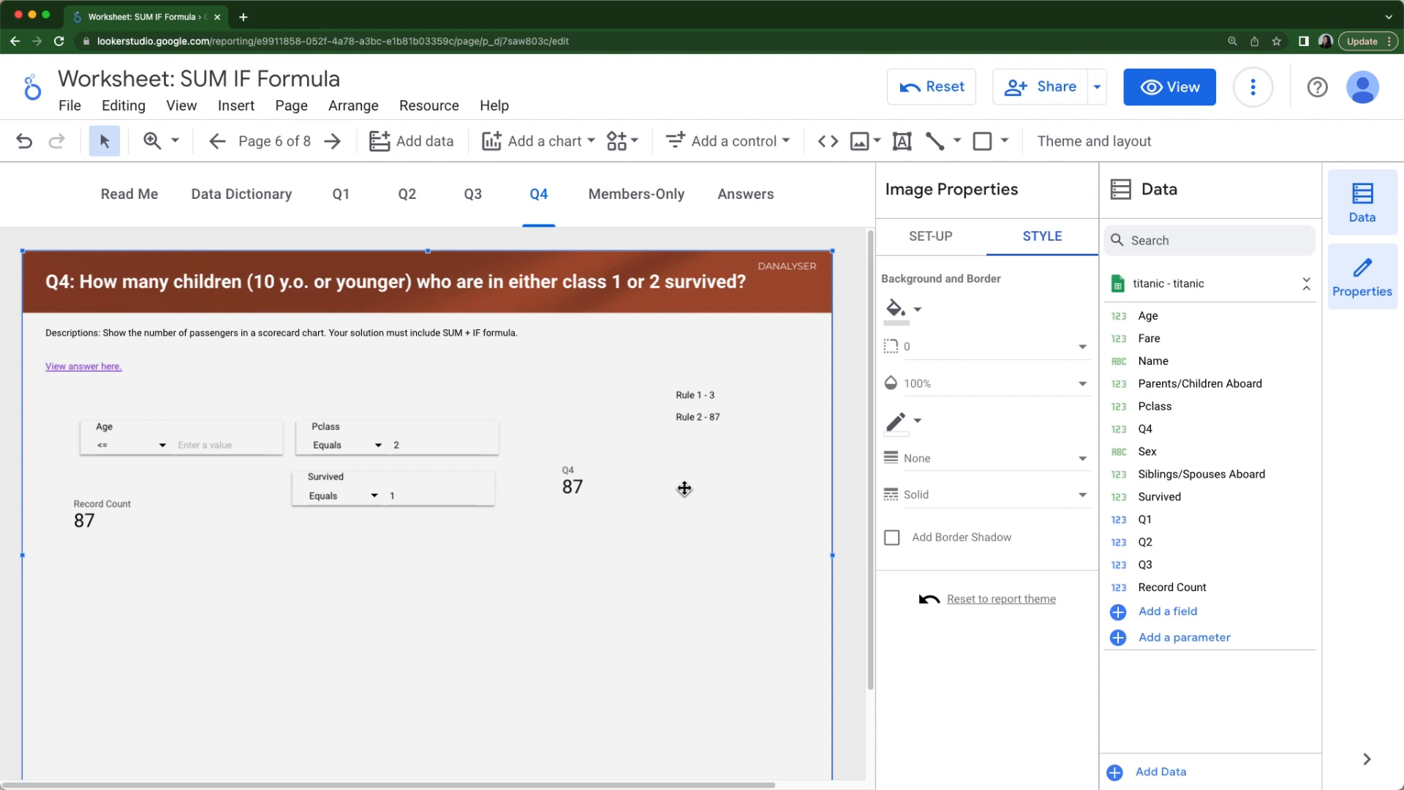
# Step: Enclose Pclass = 1 OR Pclass = 2 in parentheses in the Q4 formula
pyautogui.click(1116, 439)
pyautogui.moveTo(716, 392); pyautogui.dragTo(717, 266)
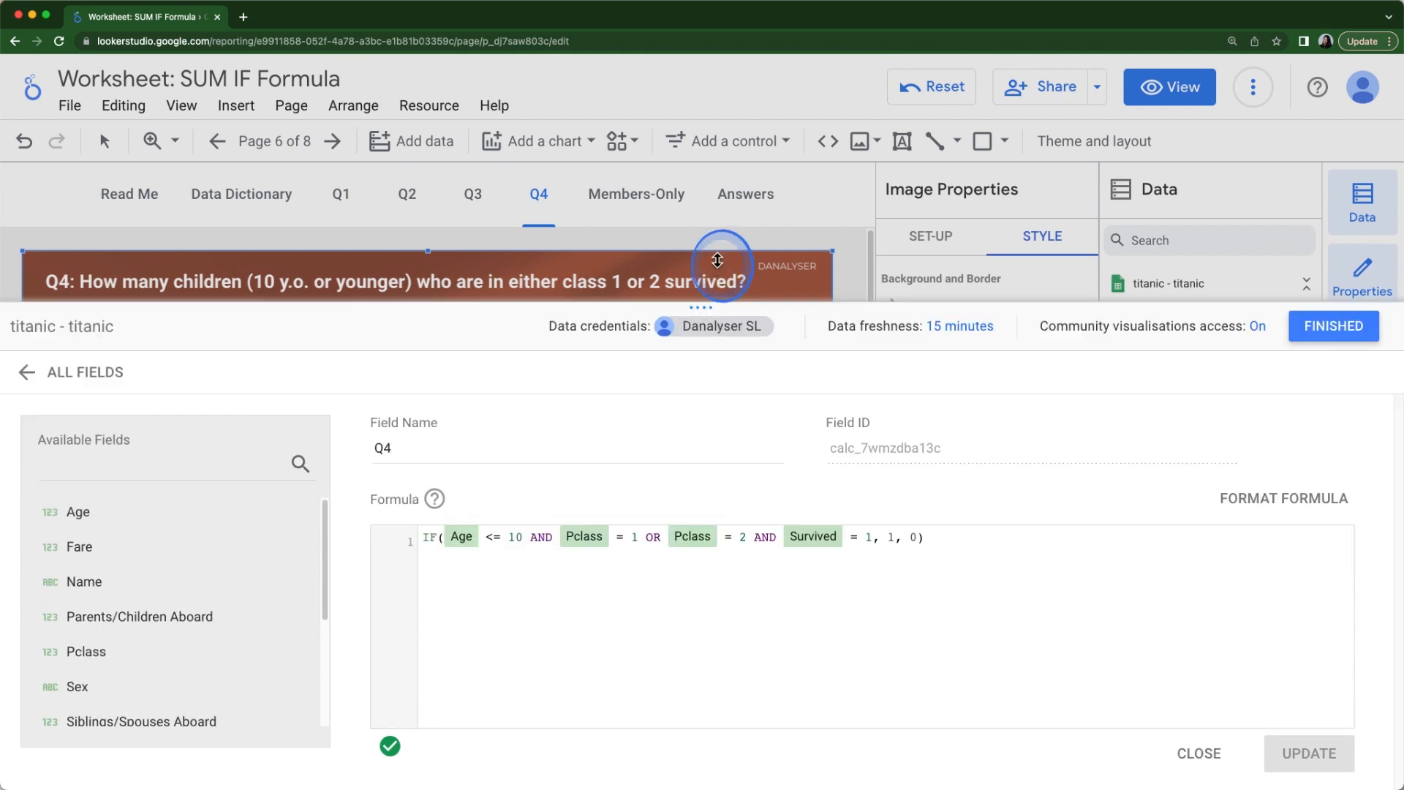
pyautogui.click(514, 542)
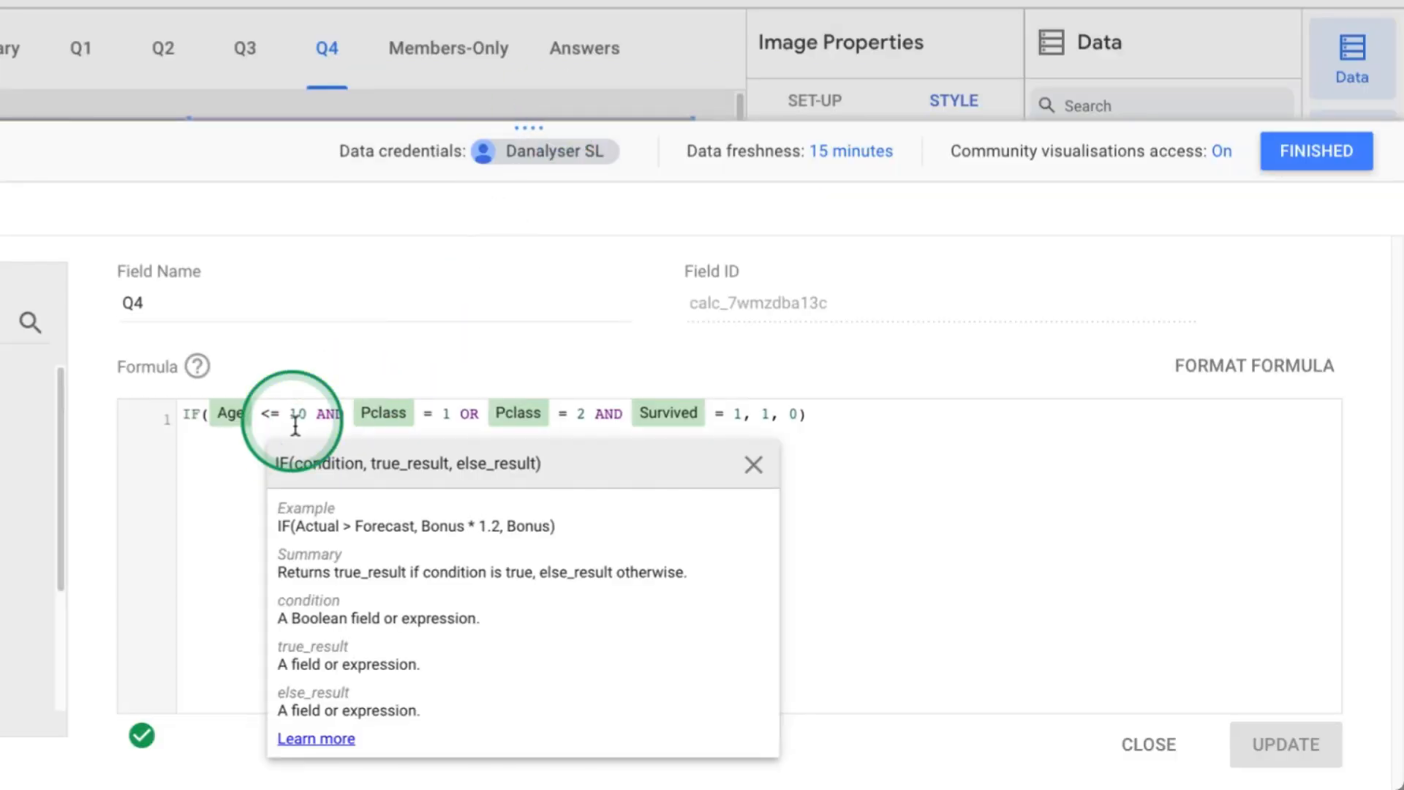
pyautogui.click(357, 414)
pyautogui.write('(')
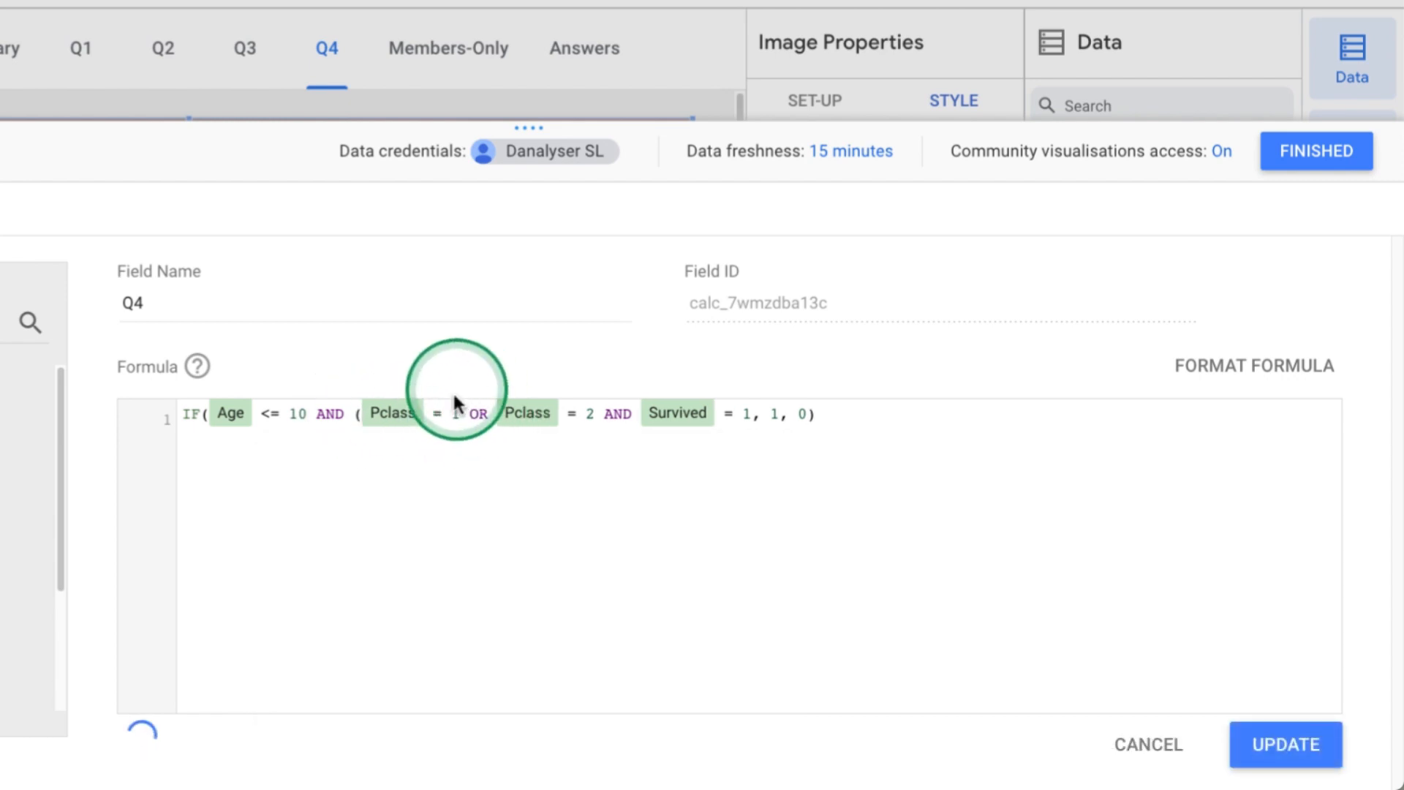
pyautogui.write(')')
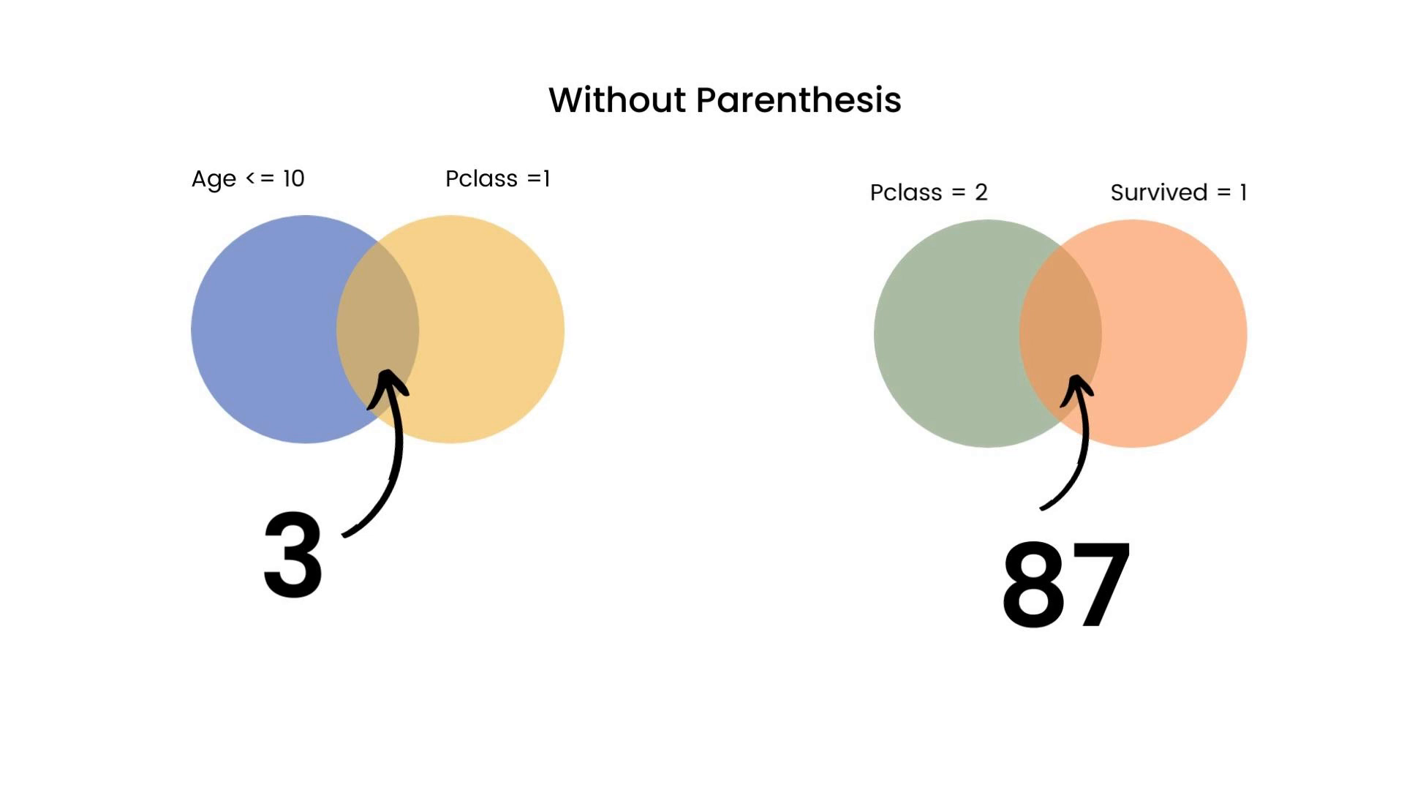
# Step: Wrap the whole Q4 IF formula in SUM, save the calculated field and return to the report
pyautogui.click(602, 492)
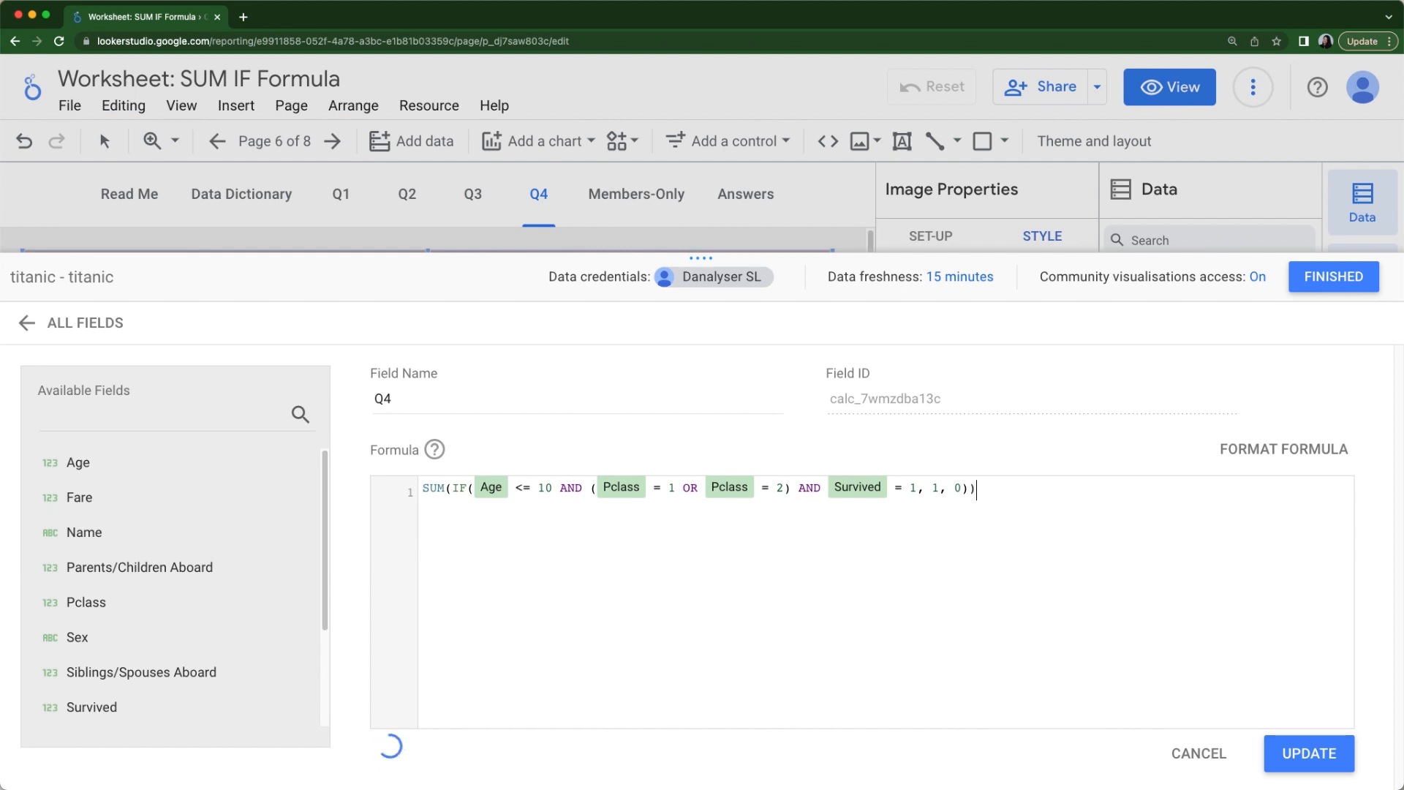
pyautogui.click(1298, 754)
pyautogui.click(1331, 289)
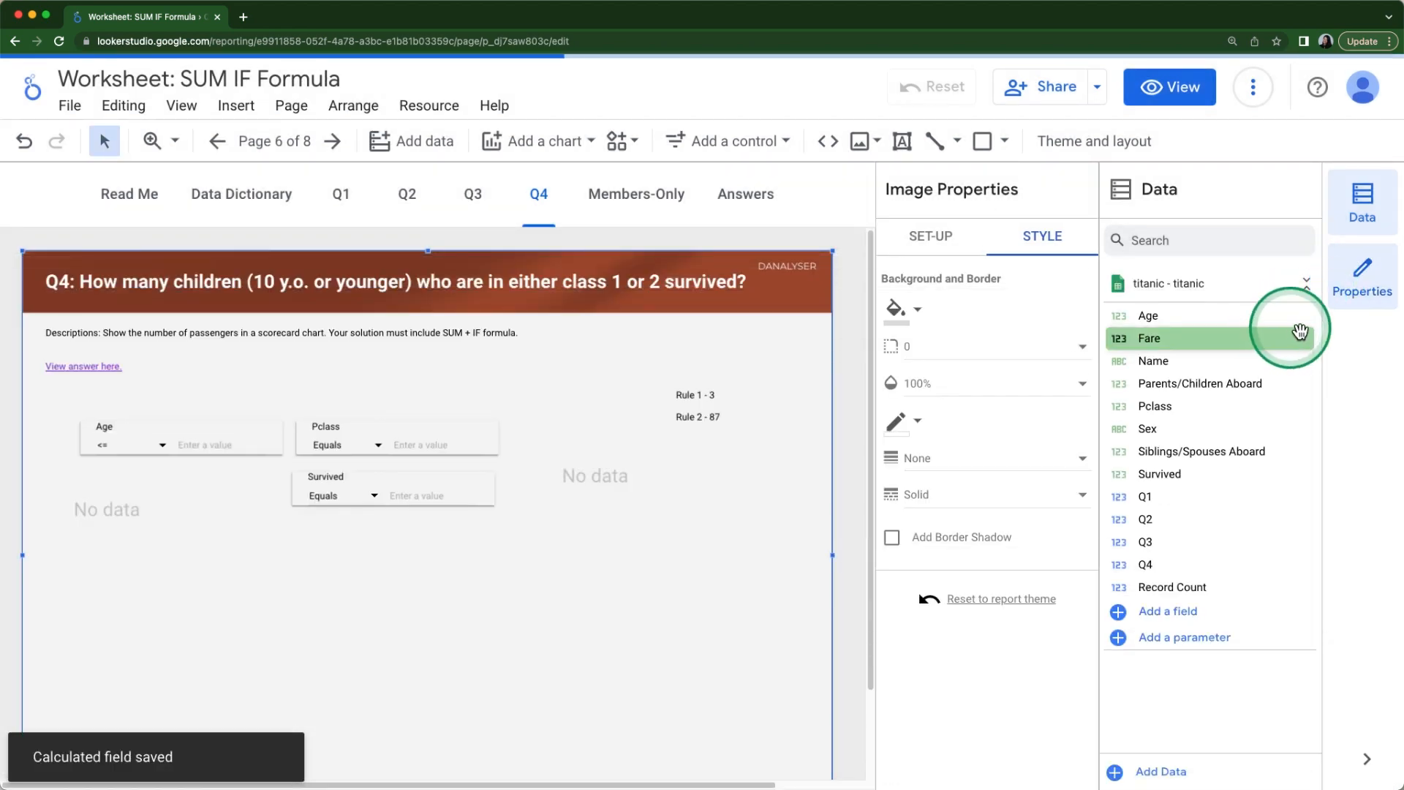
# Step: Replace the Record Count scorecard's metric with Q4 and move the scorecard slightly lower
pyautogui.click(156, 526)
pyautogui.moveTo(1145, 564); pyautogui.dragTo(999, 474)
pyautogui.moveTo(147, 553); pyautogui.dragTo(171, 576)
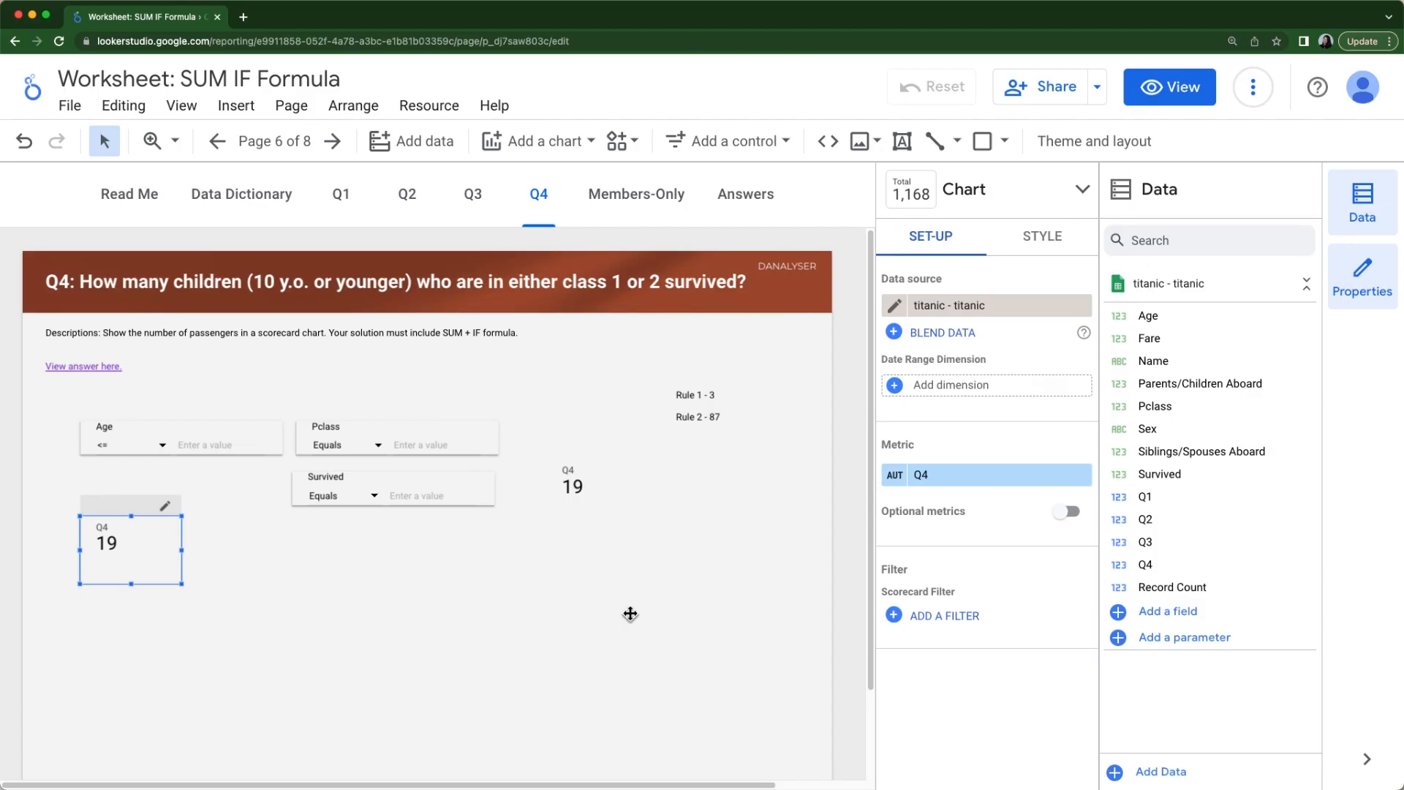
pyautogui.click(111, 542)
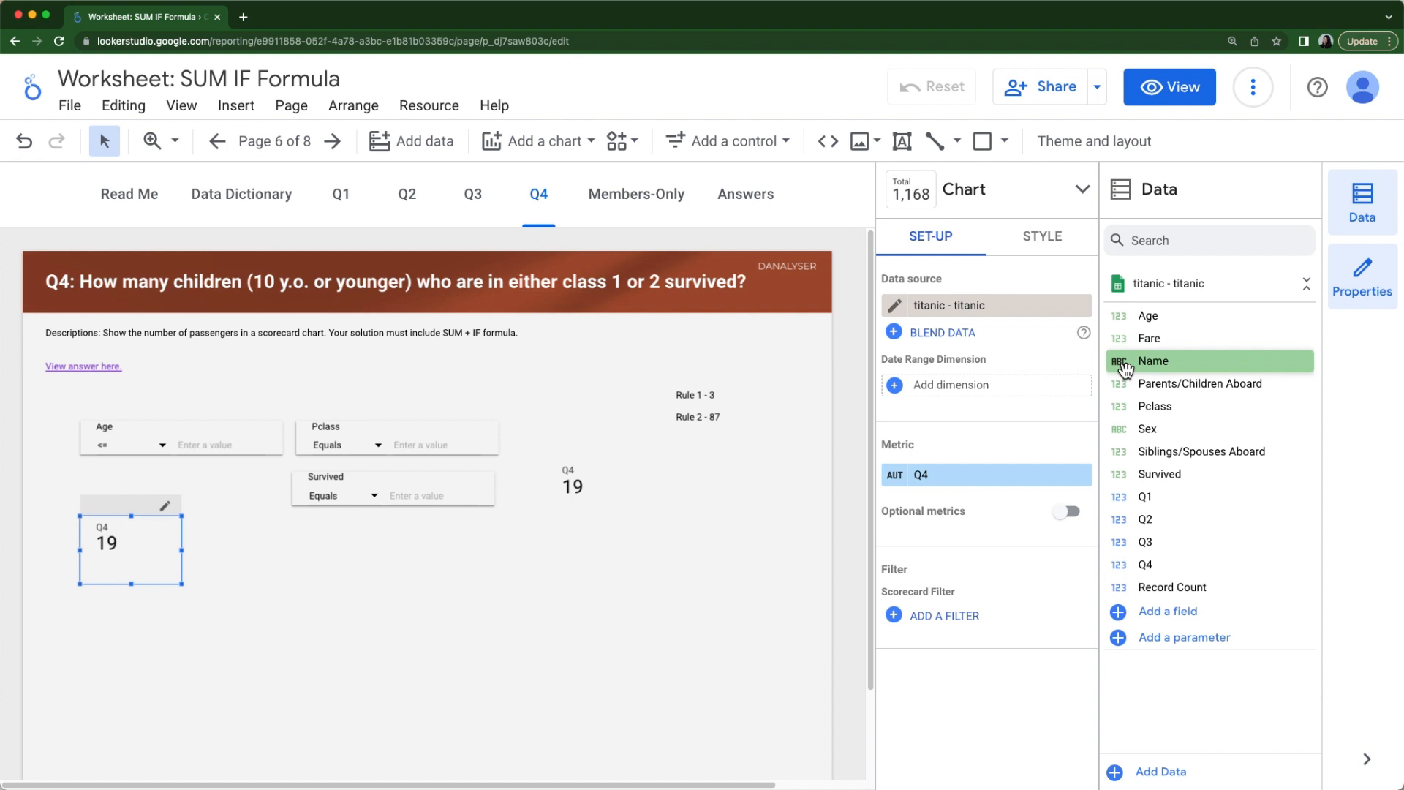
pyautogui.click(1162, 366)
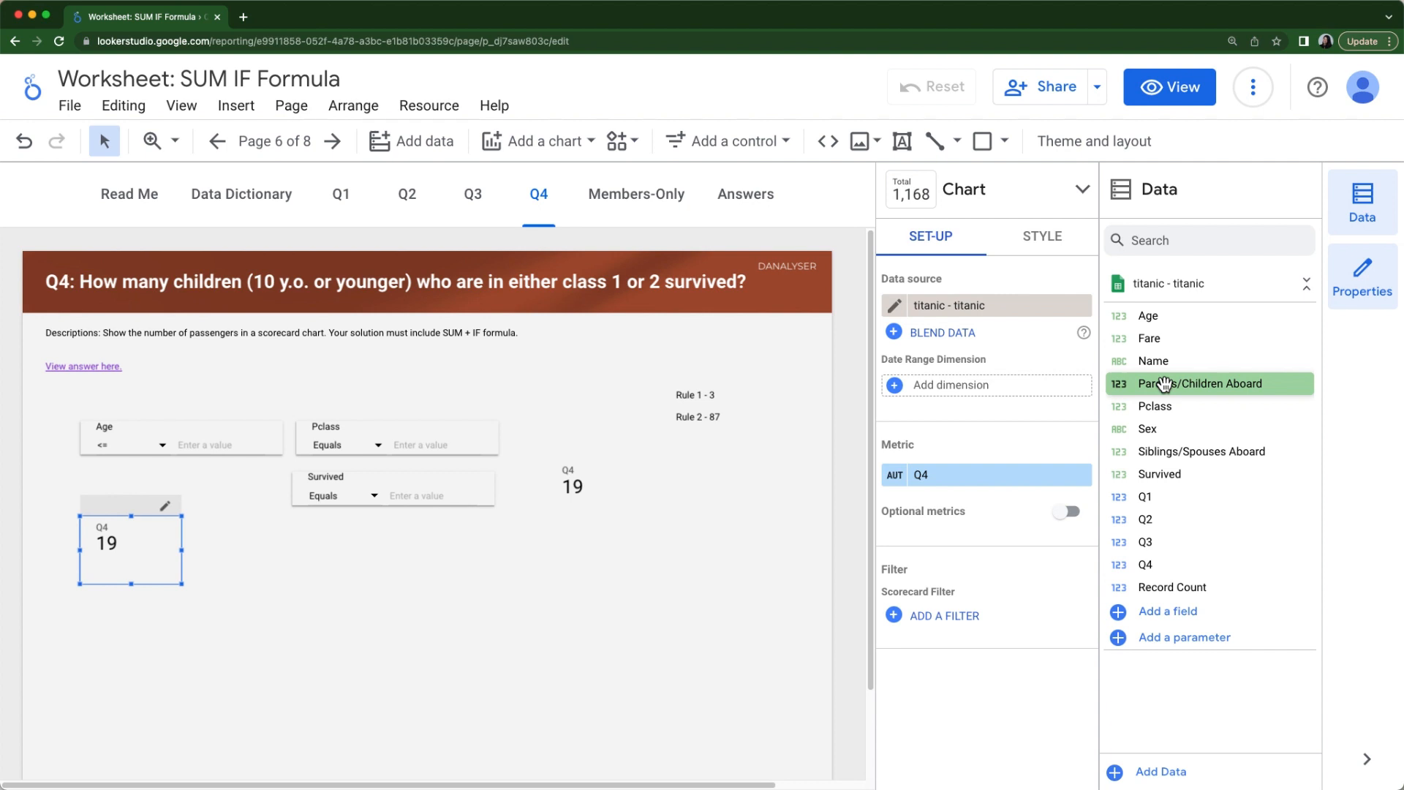
# Step: Open the Q1 calculated field and replace SUM with COUNT_DISTINCT in its formula
pyautogui.click(1120, 498)
pyautogui.moveTo(718, 384); pyautogui.dragTo(726, 215)
pyautogui.click(653, 458)
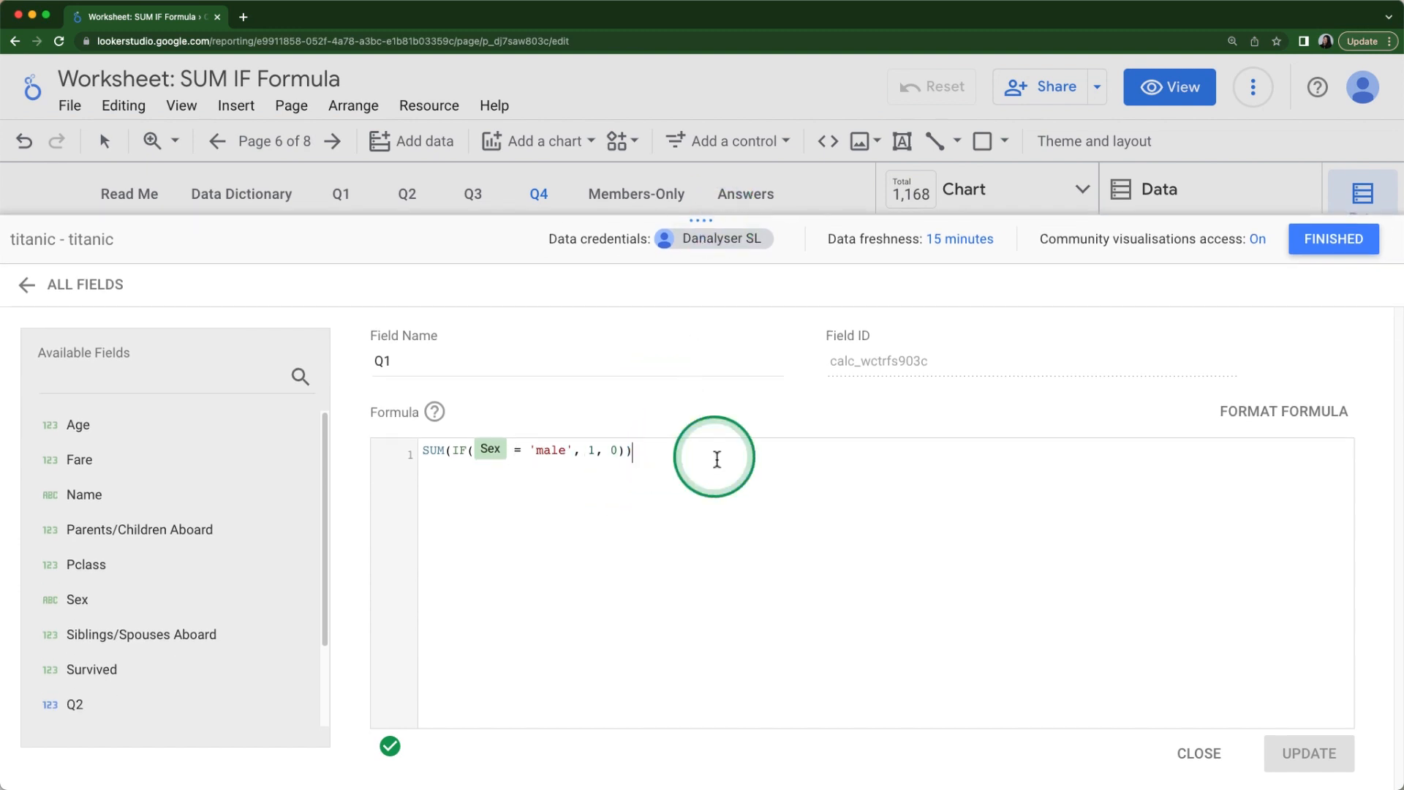
pyautogui.click(710, 462)
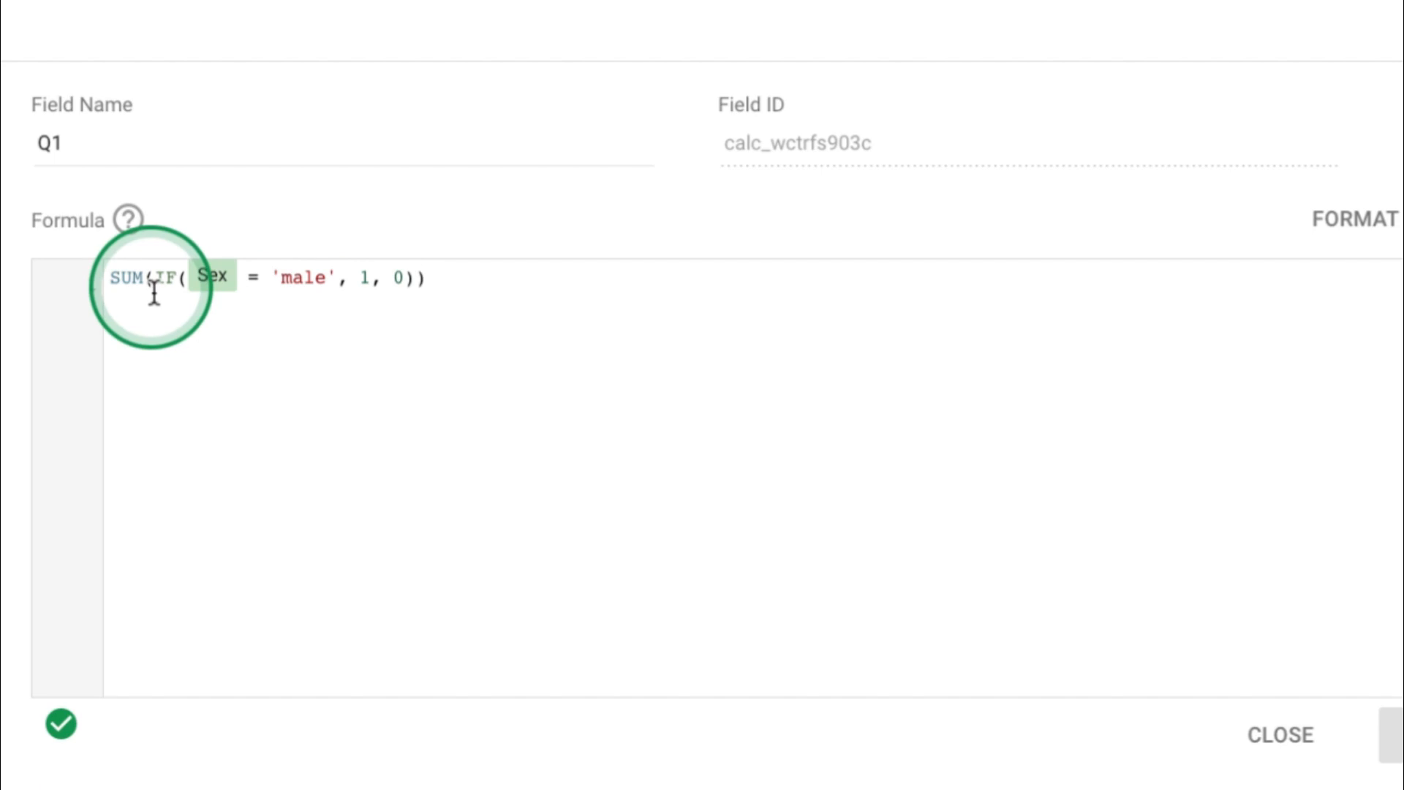
pyautogui.doubleClick(110, 281)
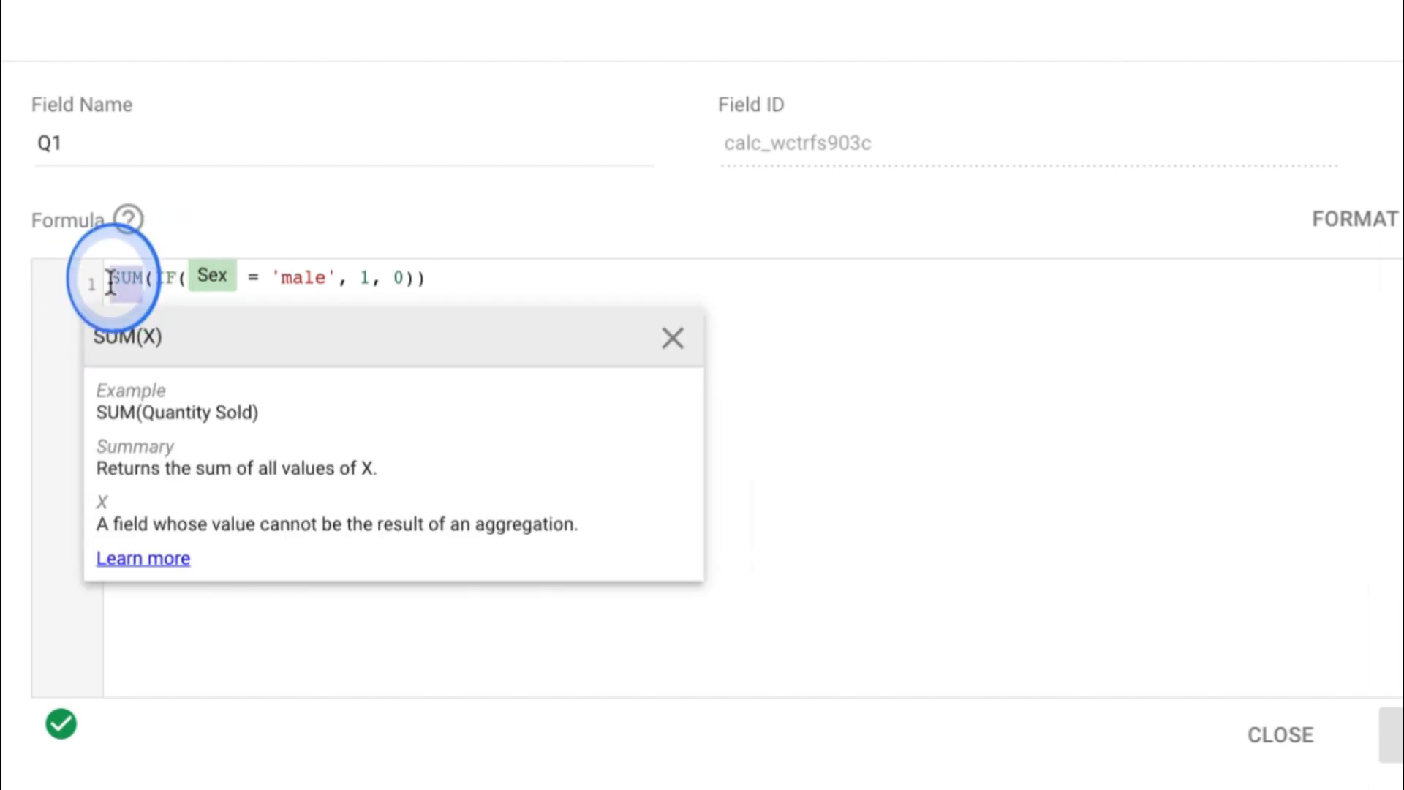
pyautogui.write('COUNT_DISTI')
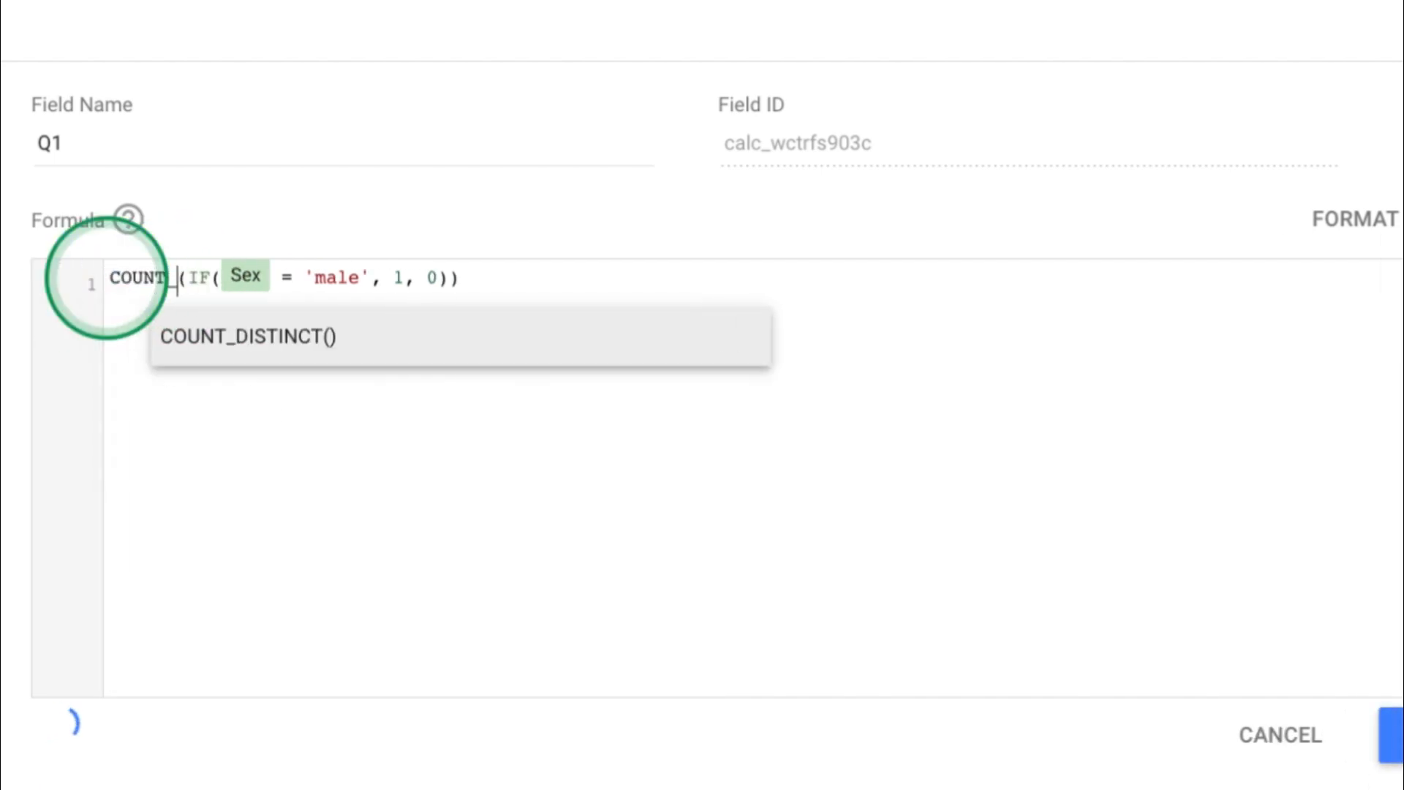
pyautogui.write('NCT')
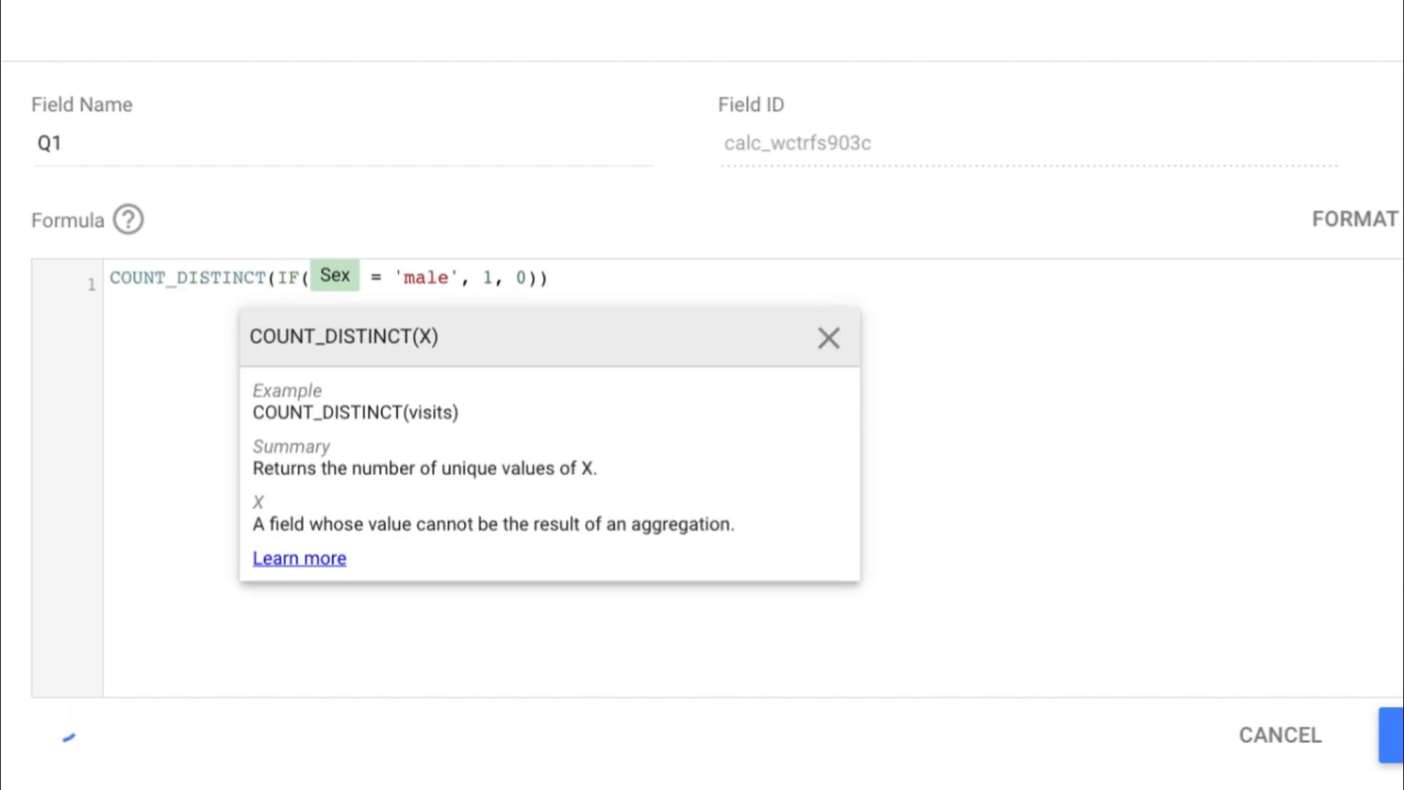
# Step: Make the Q1 IF function return Name when true and NULL otherwise, and save the field
pyautogui.click(488, 281)
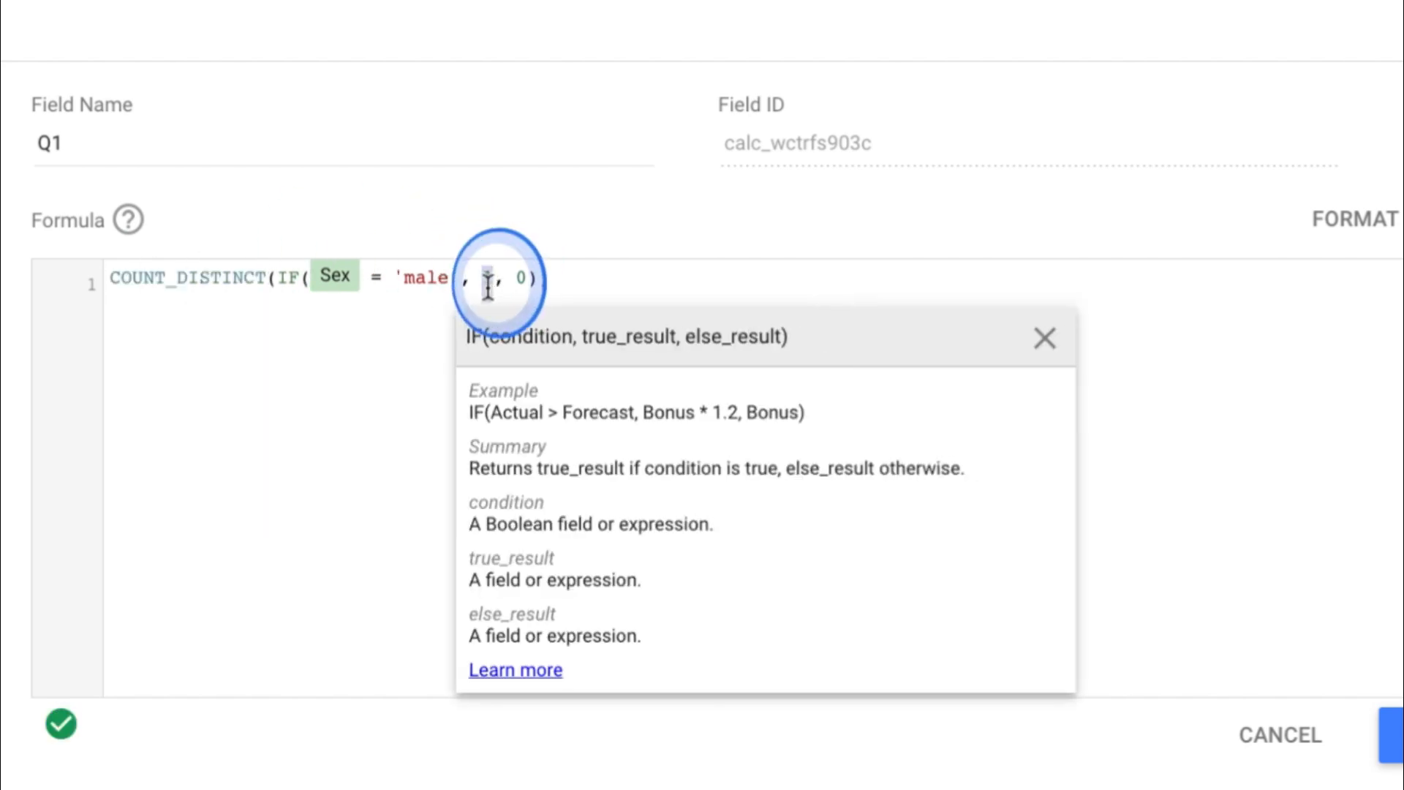
pyautogui.write('nam')
pyautogui.press('Return')
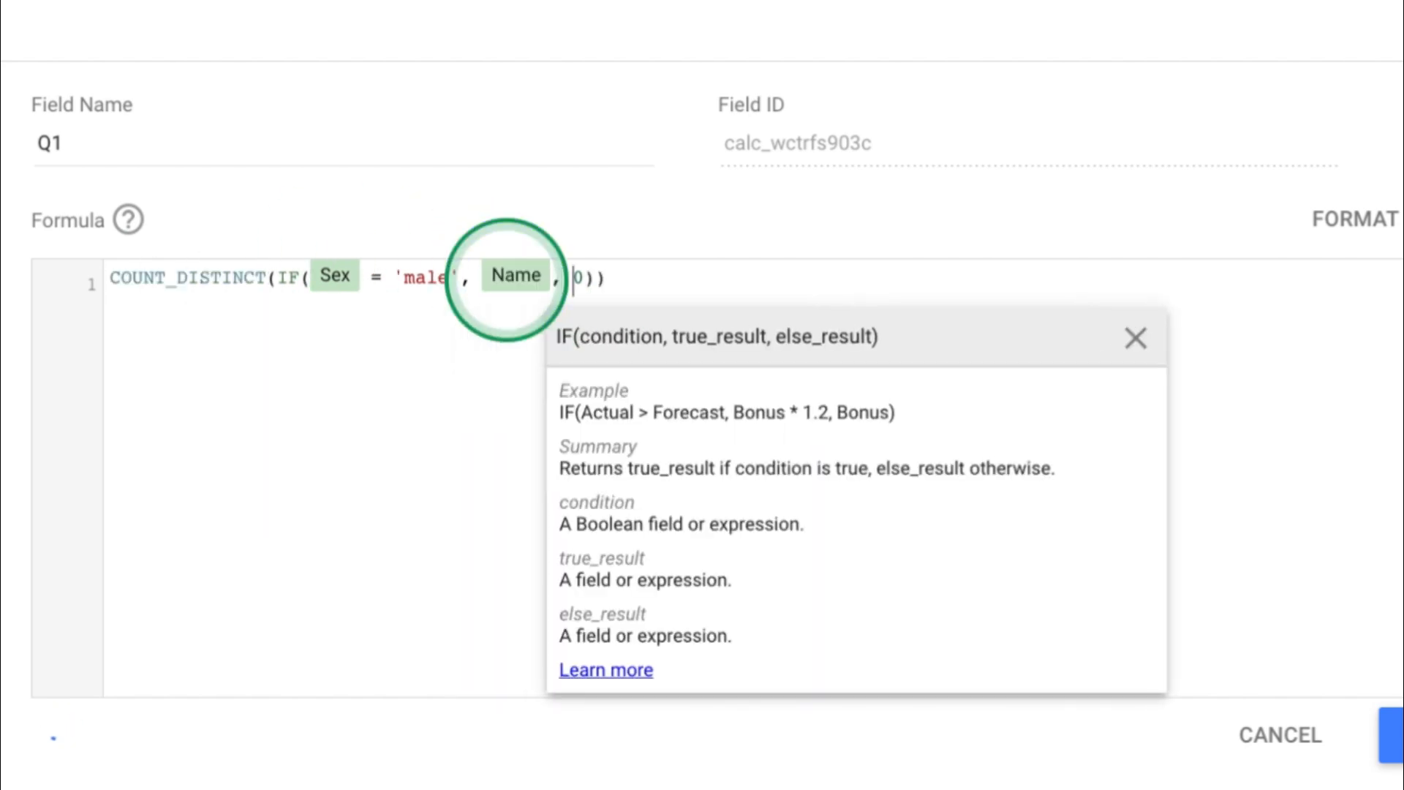
pyautogui.press('Delete')
pyautogui.write('NULL')
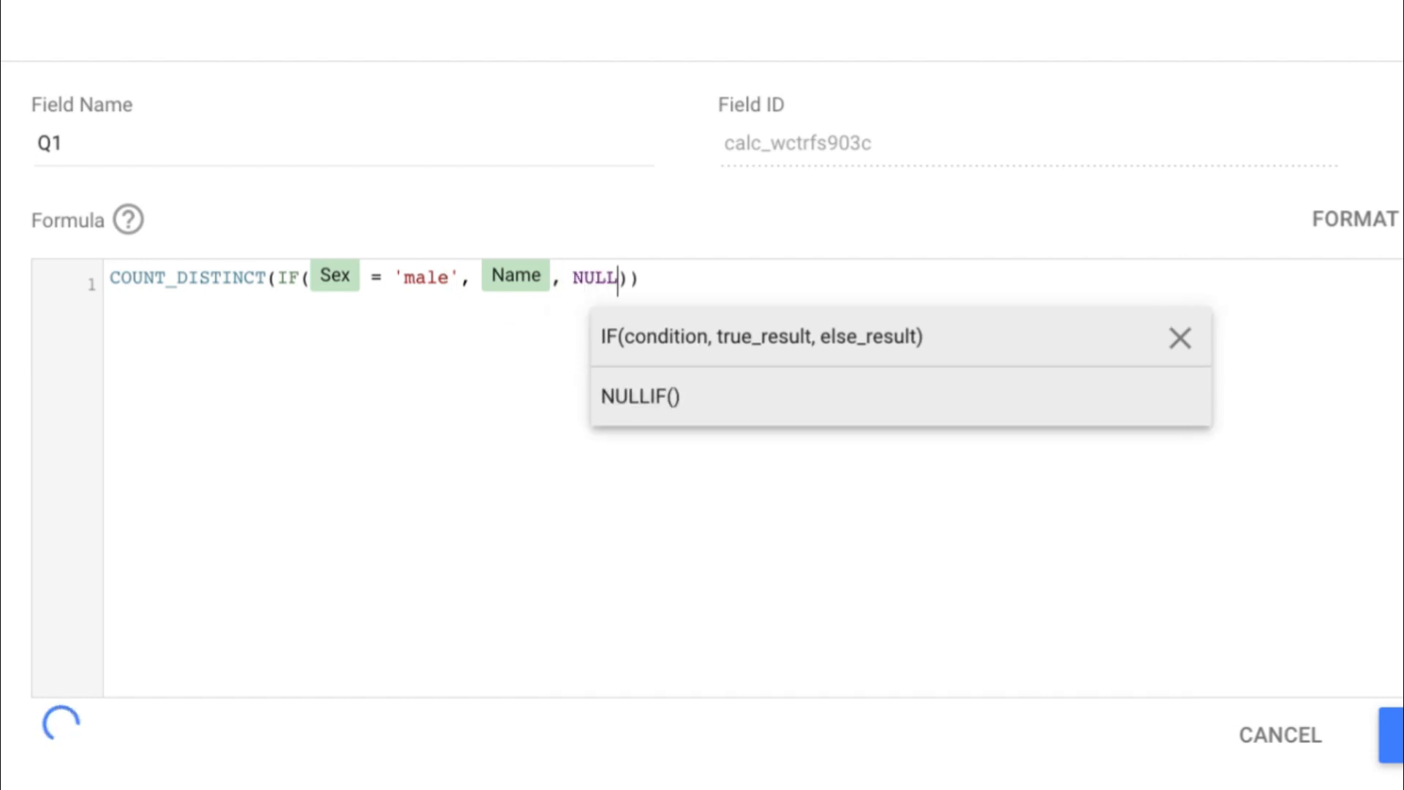
pyautogui.click(711, 264)
pyautogui.click(1393, 735)
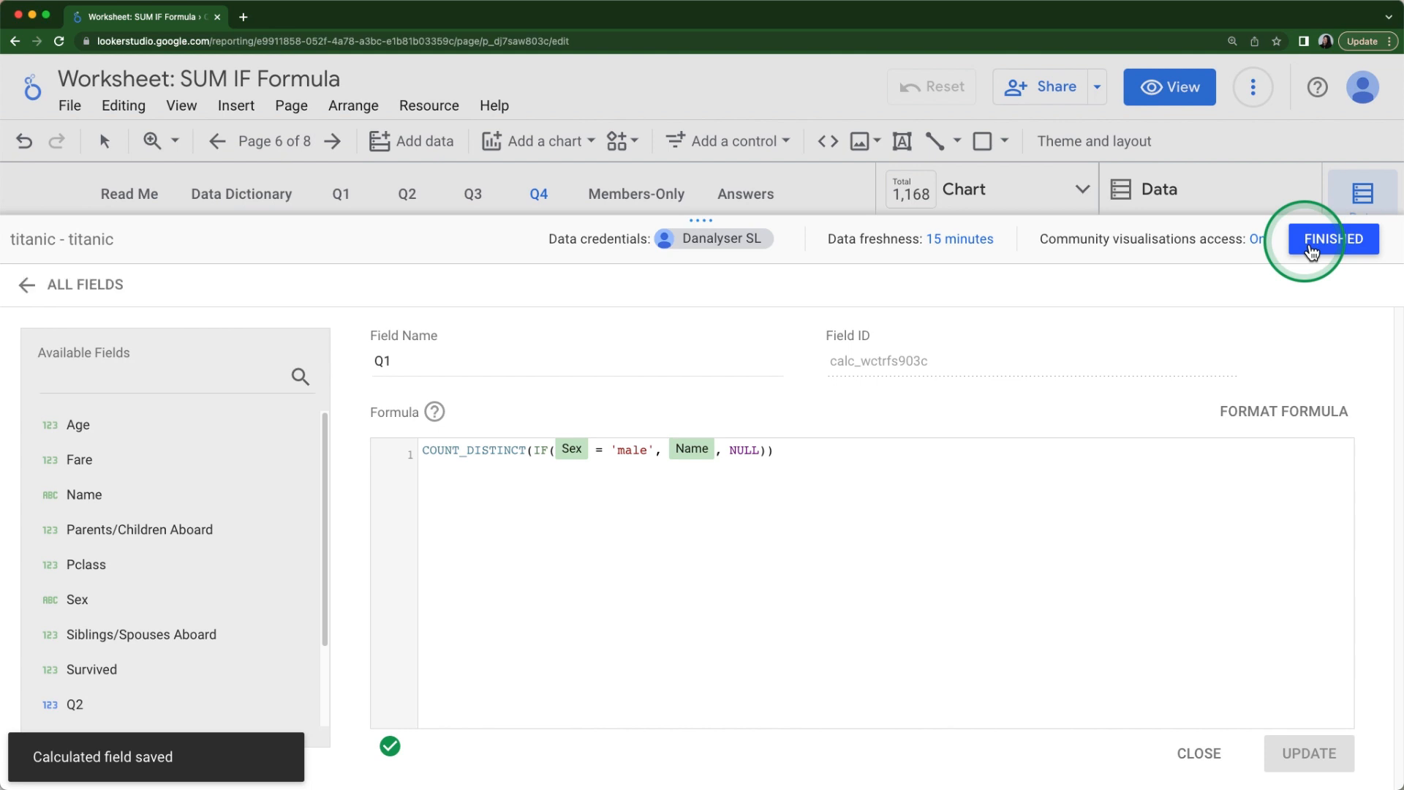
pyautogui.click(1312, 248)
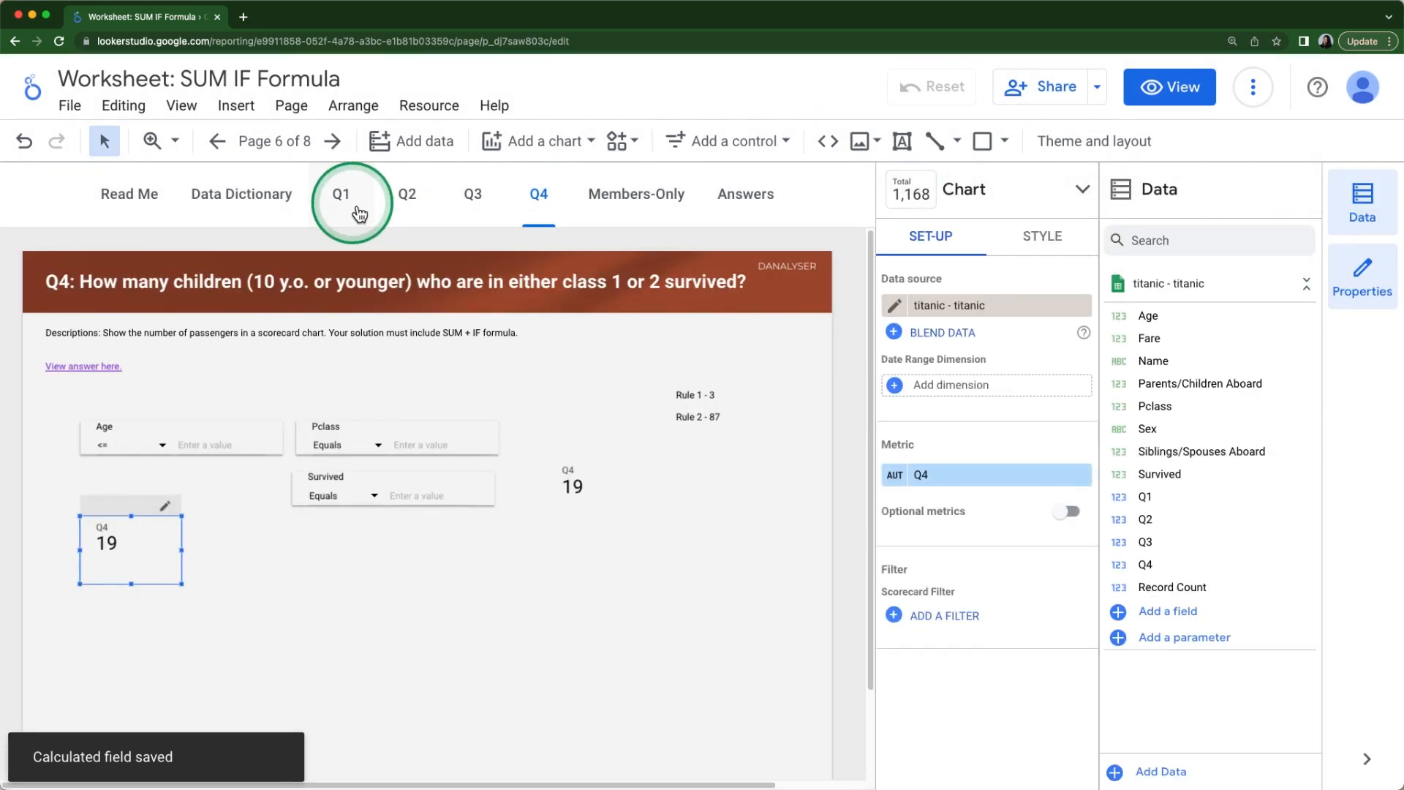
# Step: Go to the Q1 page and select its scorecard to check the count of male passengers
pyautogui.click(359, 214)
pyautogui.click(611, 468)
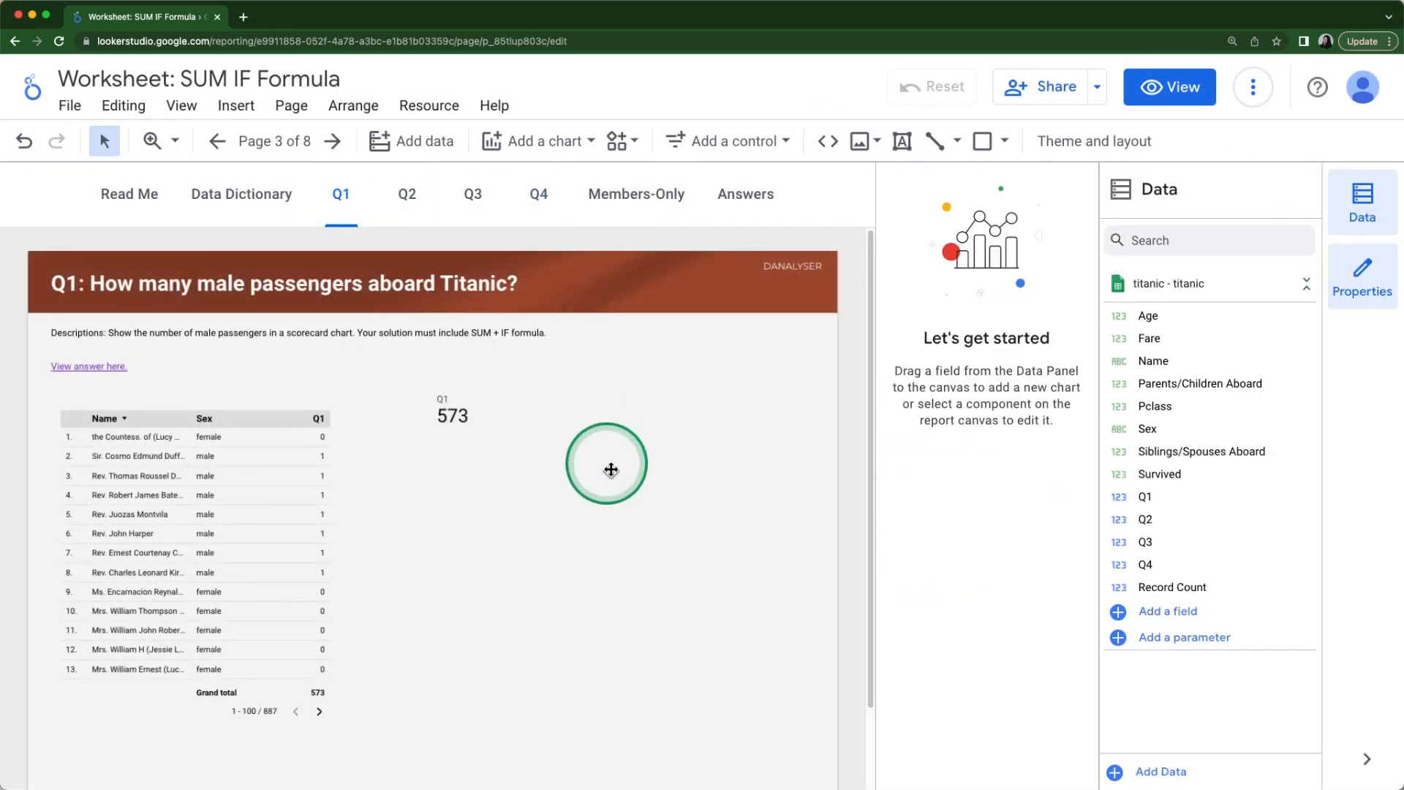
pyautogui.click(468, 399)
pyautogui.click(1185, 491)
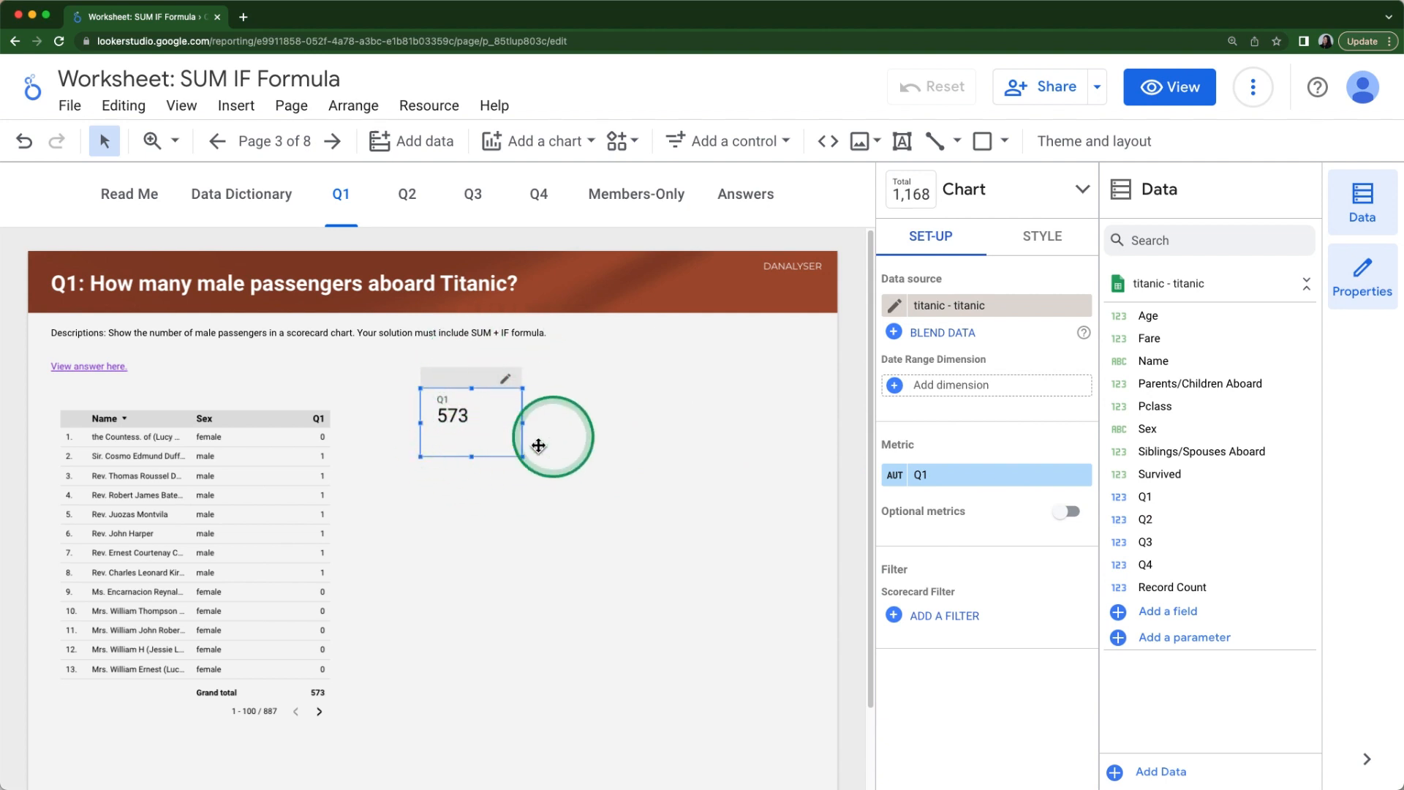
# Step: Open the titanic data source's connection and its source spreadsheet in Google Sheets
pyautogui.click(903, 310)
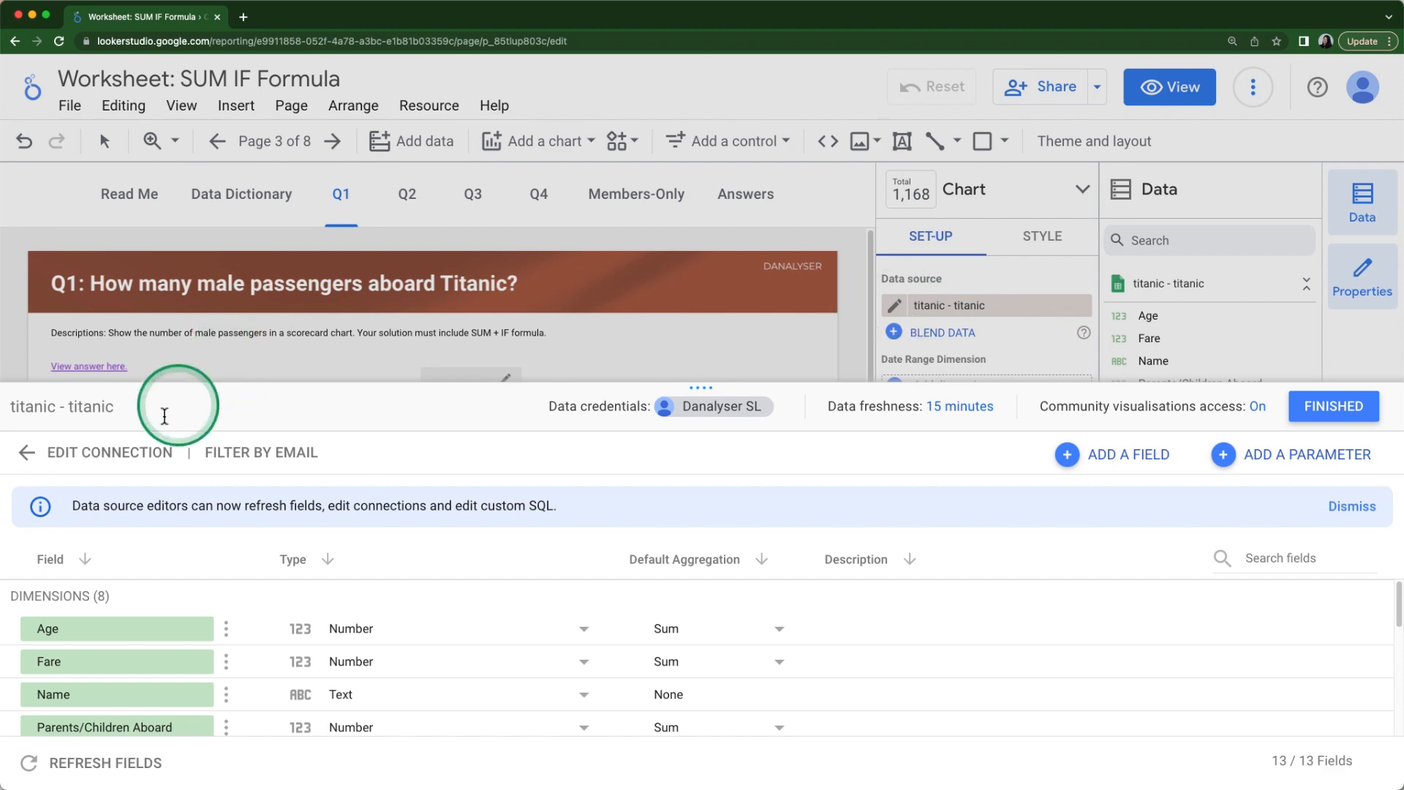
pyautogui.click(80, 449)
pyautogui.click(618, 669)
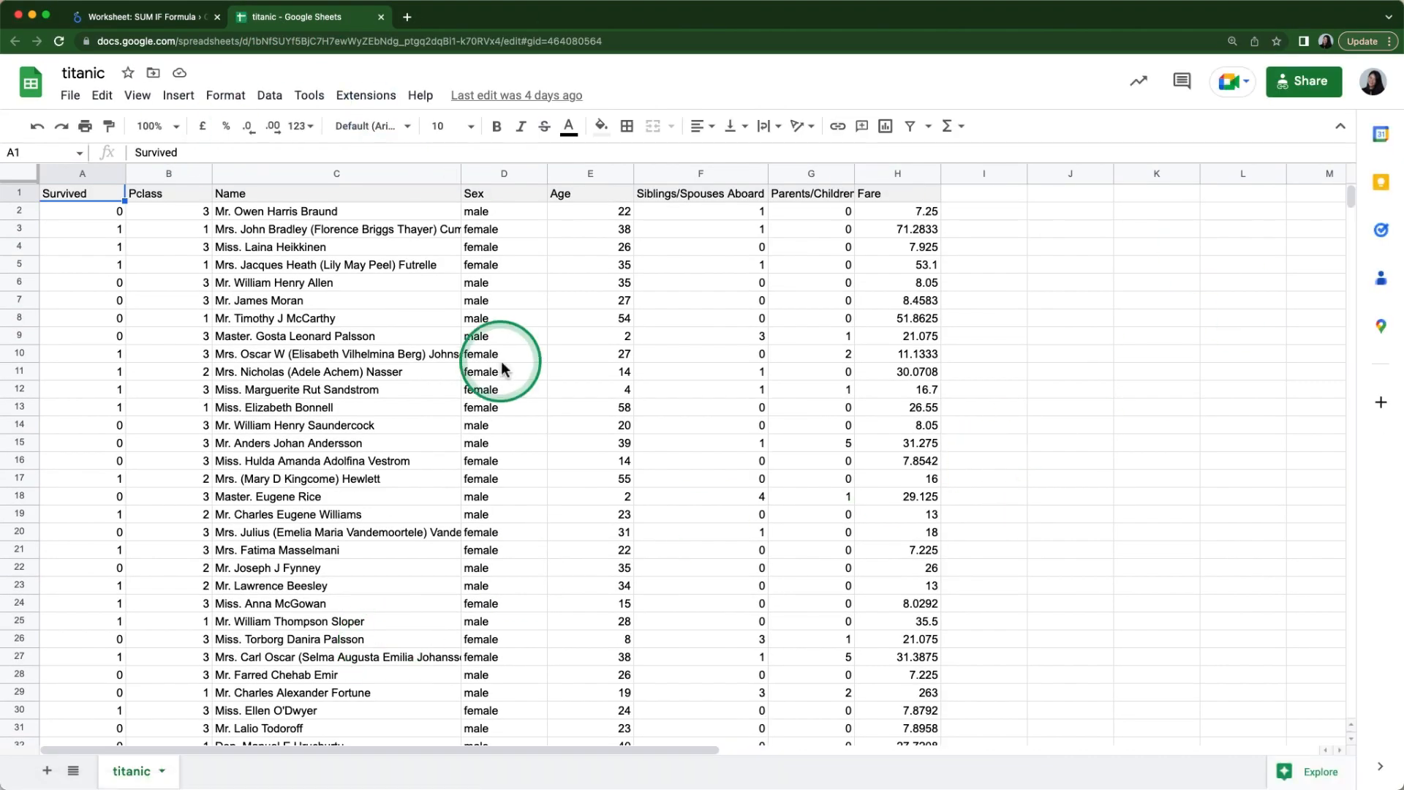
# Step: Duplicate the first passenger record by copying row 2 from Survived through Fare into empty row 889
pyautogui.moveTo(110, 211); pyautogui.dragTo(925, 211)
pyautogui.press('super+c')
pyautogui.moveTo(1352, 197); pyautogui.dragTo(1358, 650)
pyautogui.click(109, 534)
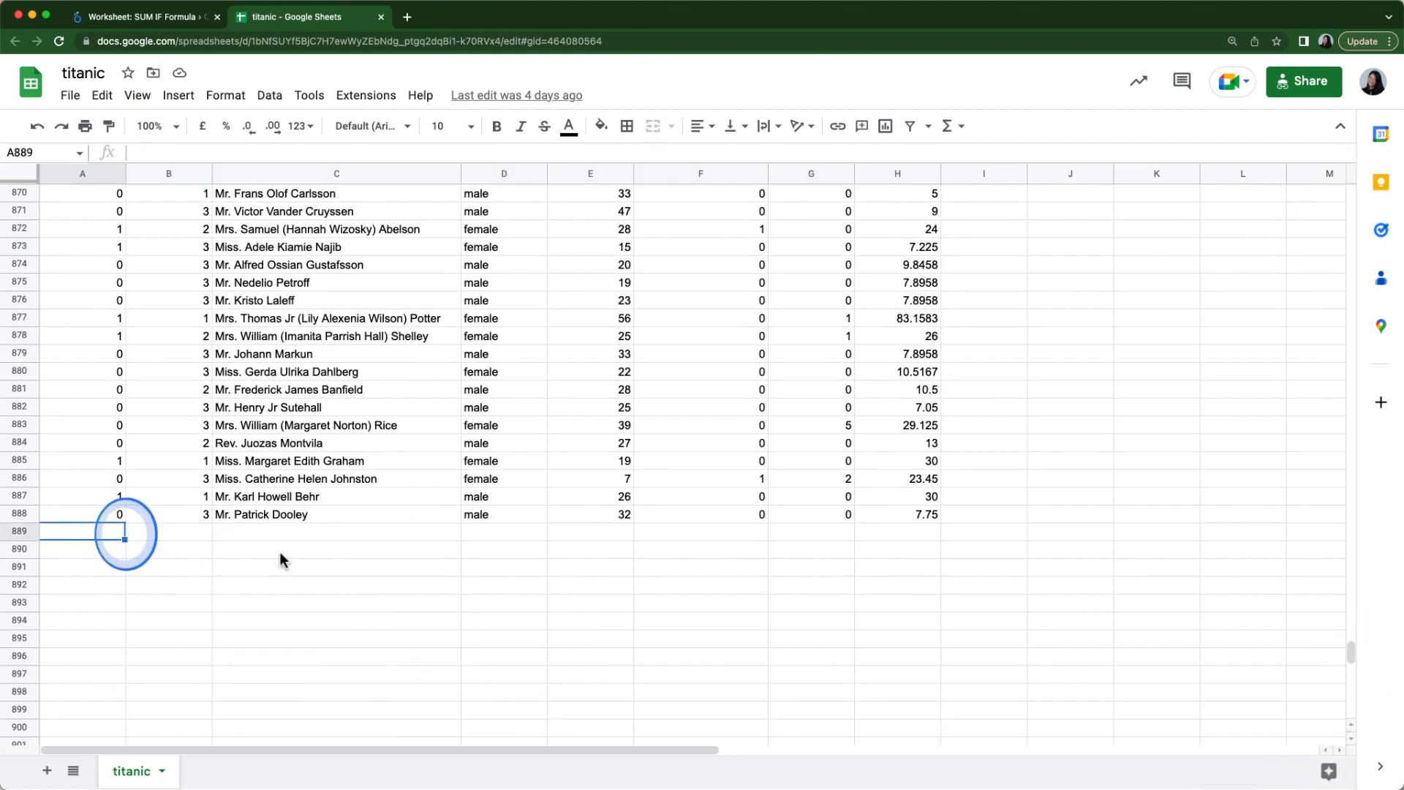
pyautogui.press('super+v')
pyautogui.click(594, 620)
# Step: Switch back to the Looker Studio report, close the data source editor and refresh the report data
pyautogui.click(169, 23)
pyautogui.click(1226, 404)
pyautogui.click(1255, 88)
pyautogui.click(1211, 139)
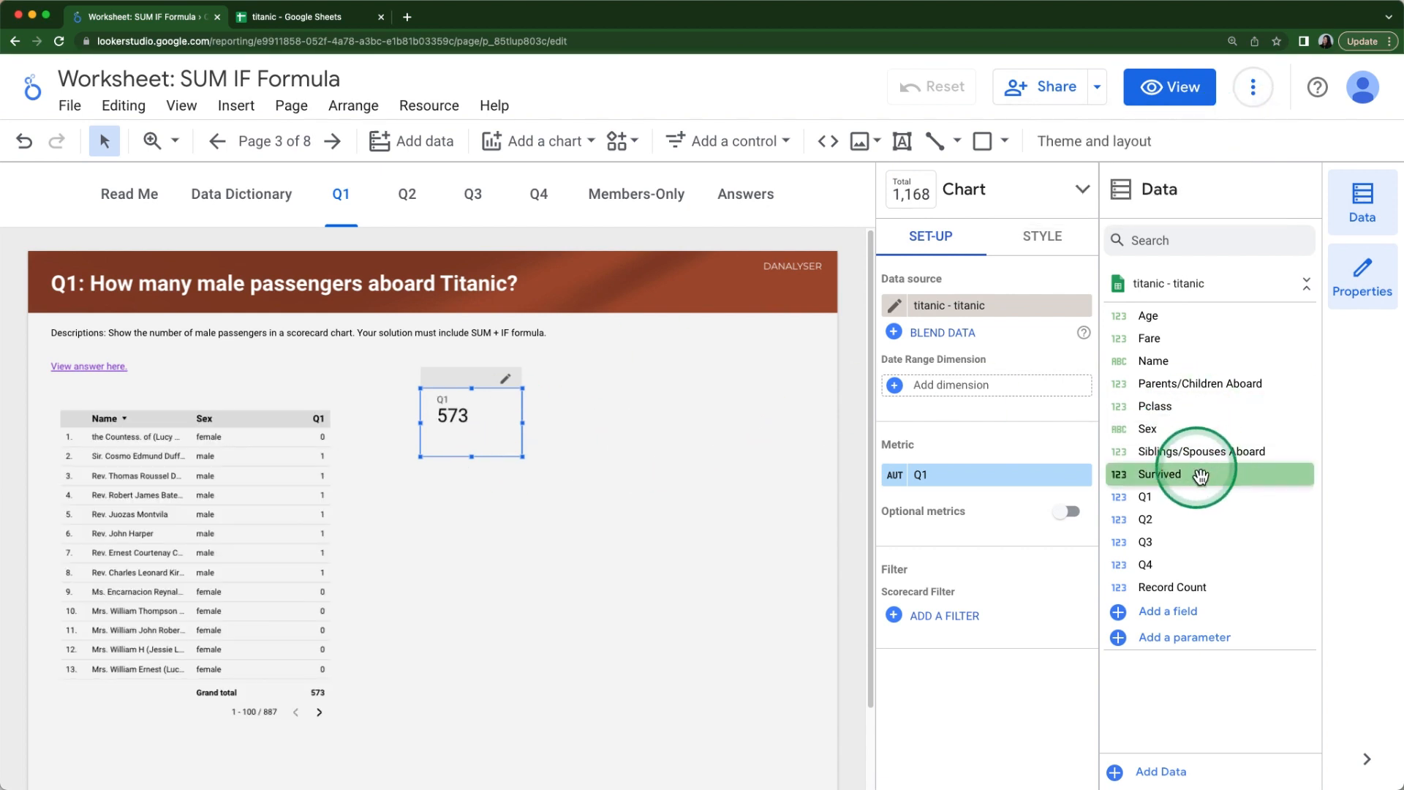
# Step: Compare the Q1 (Count Distinct) scorecard with the Q1 (SUM IF) scorecard
pyautogui.click(739, 490)
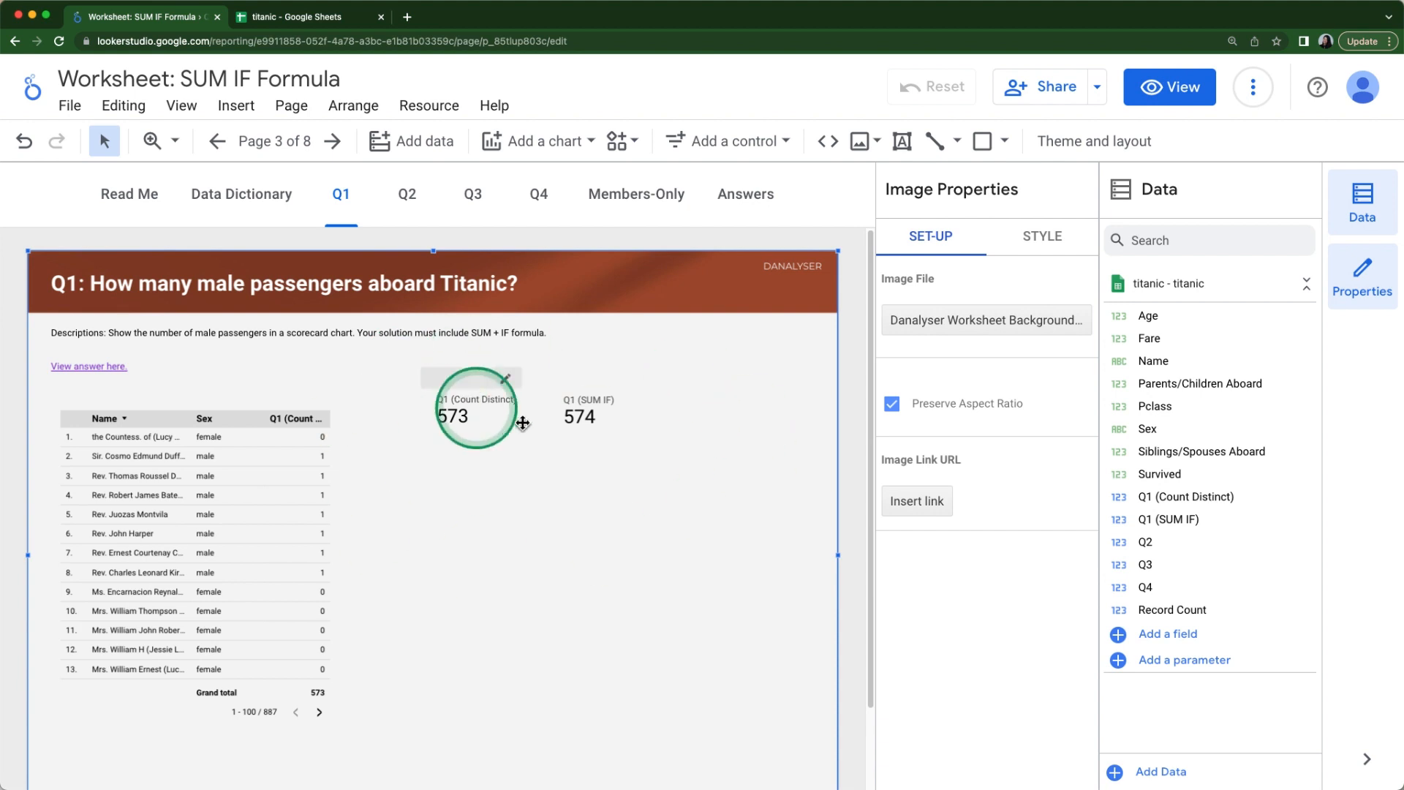
pyautogui.click(486, 411)
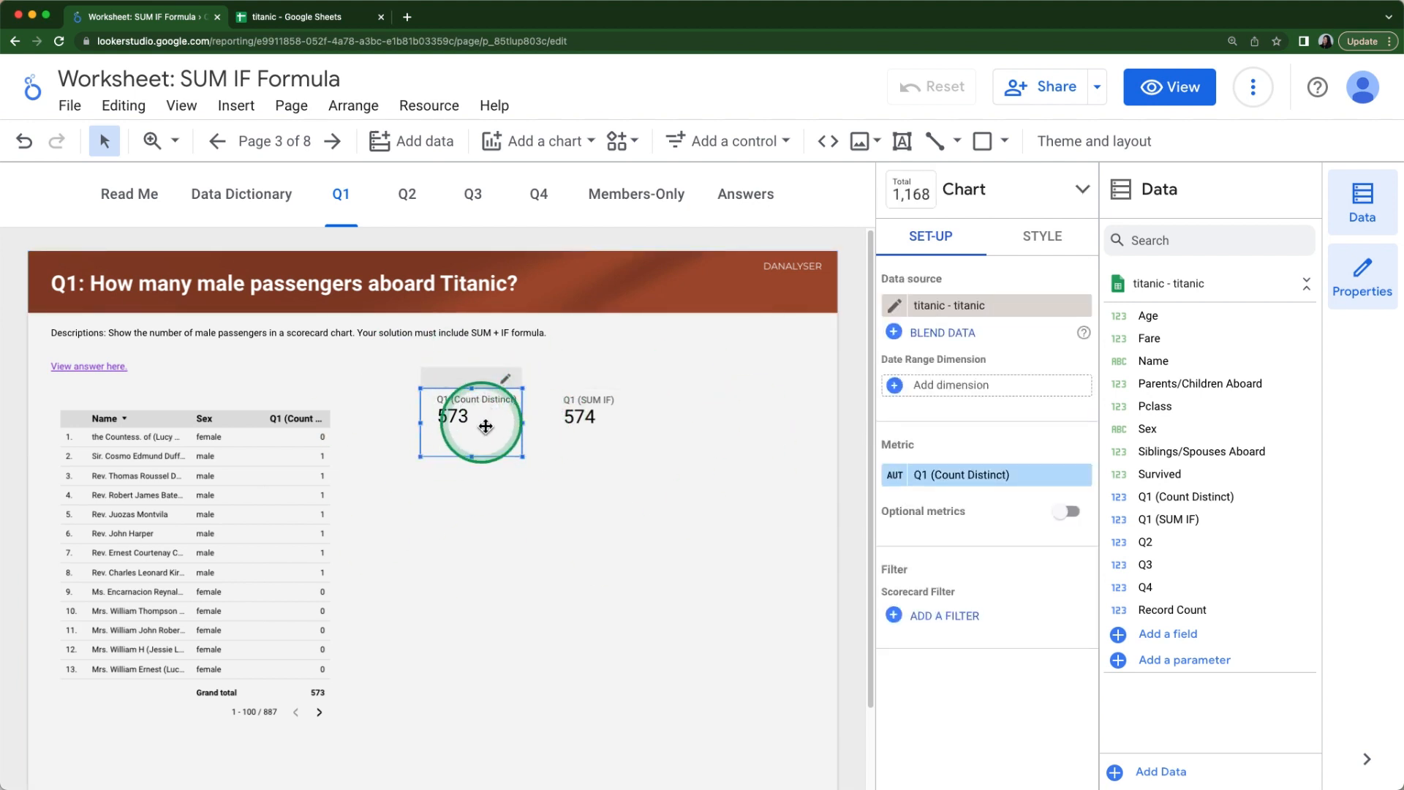
pyautogui.click(623, 420)
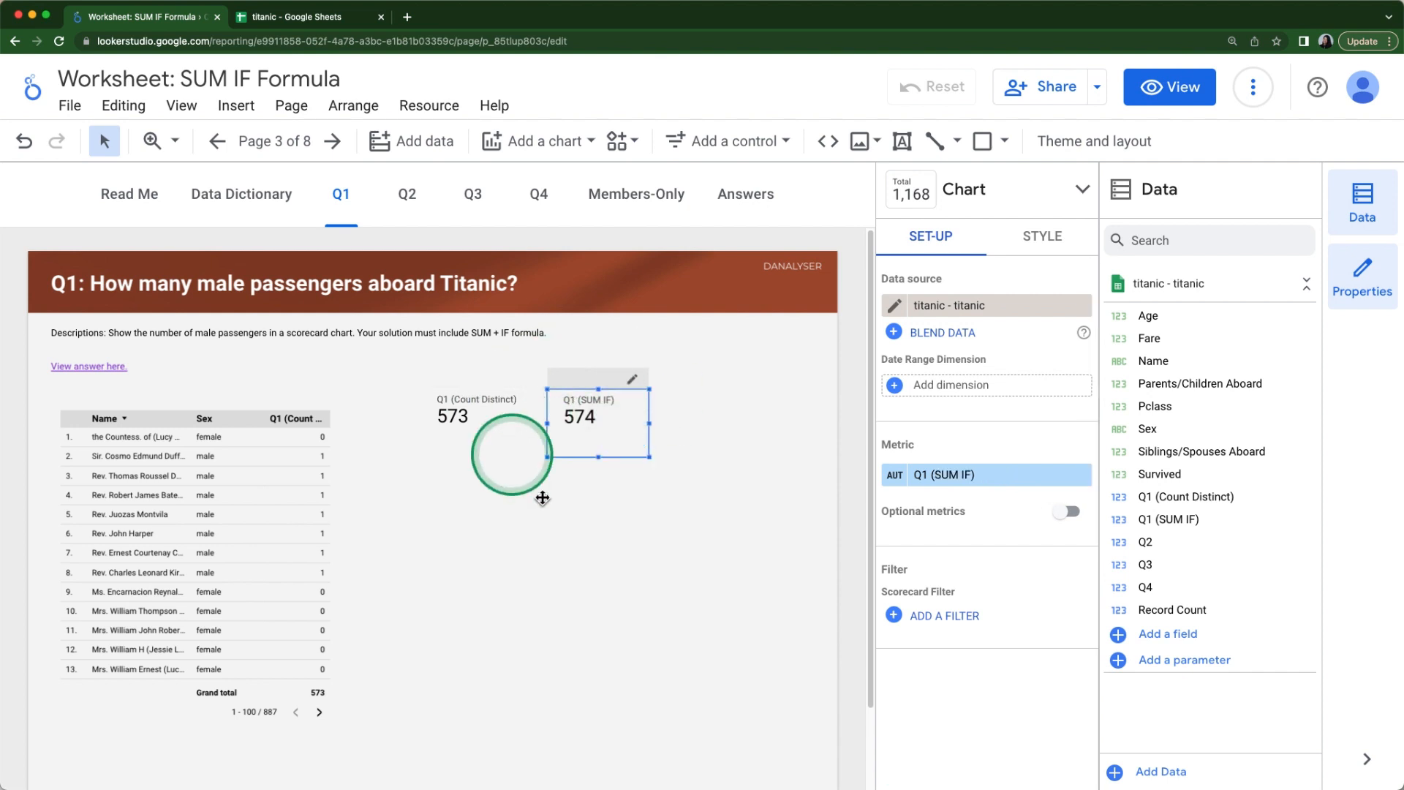